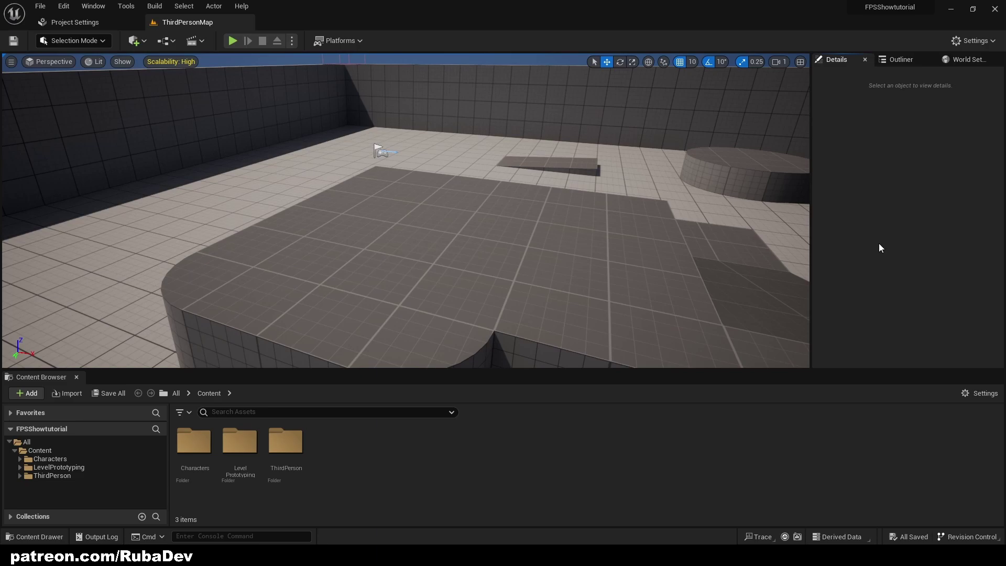
- Play-test the third-person level by walking the character forward, and end the play session
{"action": "right_click_drag", "start_coordinate": [729, 151], "coordinate": [969, 146]}
{"action": "right_click_drag", "start_coordinate": [577, 147], "coordinate": [490, 127]}
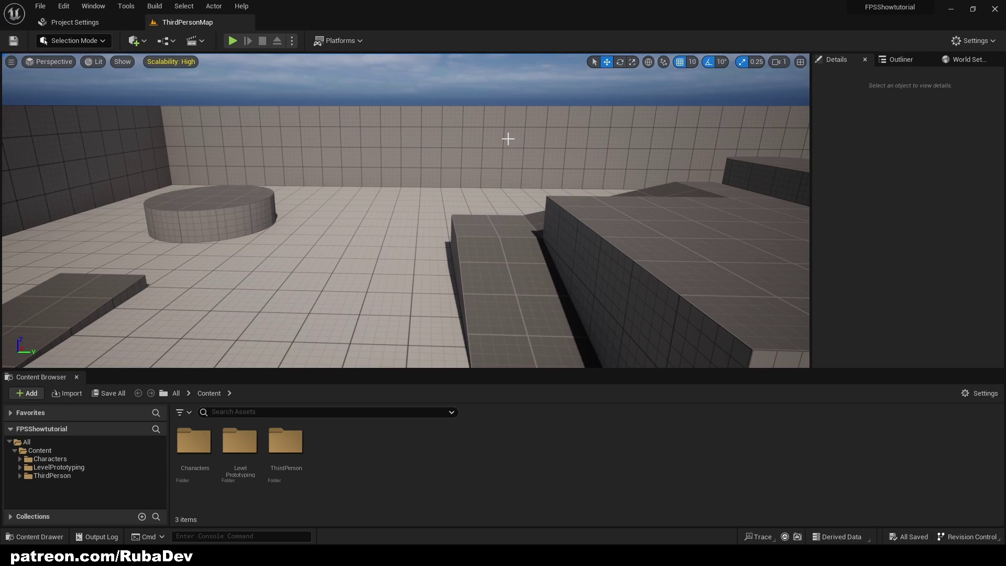
{"action": "mouse_move", "coordinate": [404, 162]}
{"action": "right_mouse_down"}
{"action": "mouse_move", "coordinate": [369, 138]}
{"action": "mouse_move", "coordinate": [404, 162]}
{"action": "right_mouse_up"}
{"action": "key", "text": "w"}
{"action": "left_click", "coordinate": [232, 40]}
{"action": "key", "text": "w"}
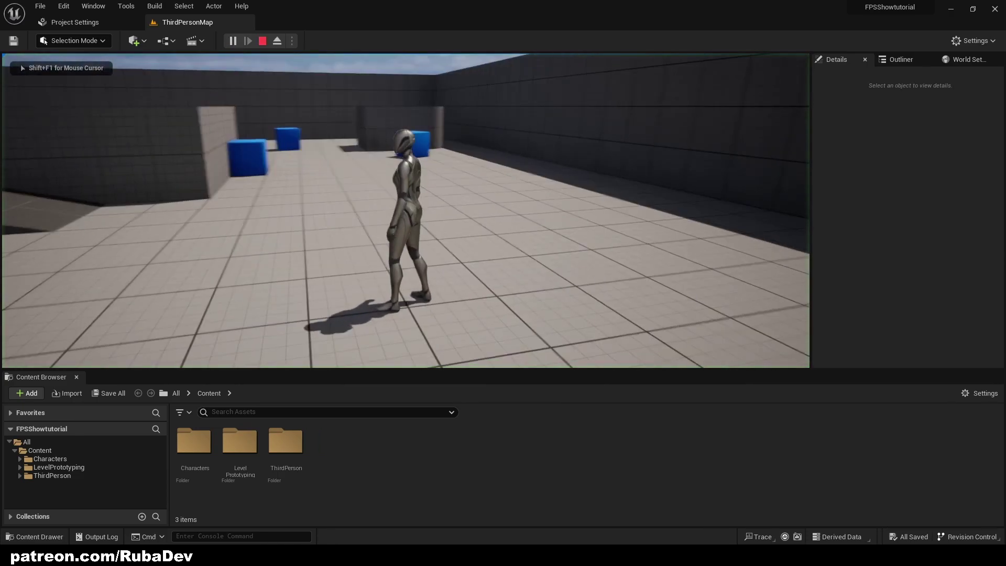
{"action": "key", "text": "Escape"}
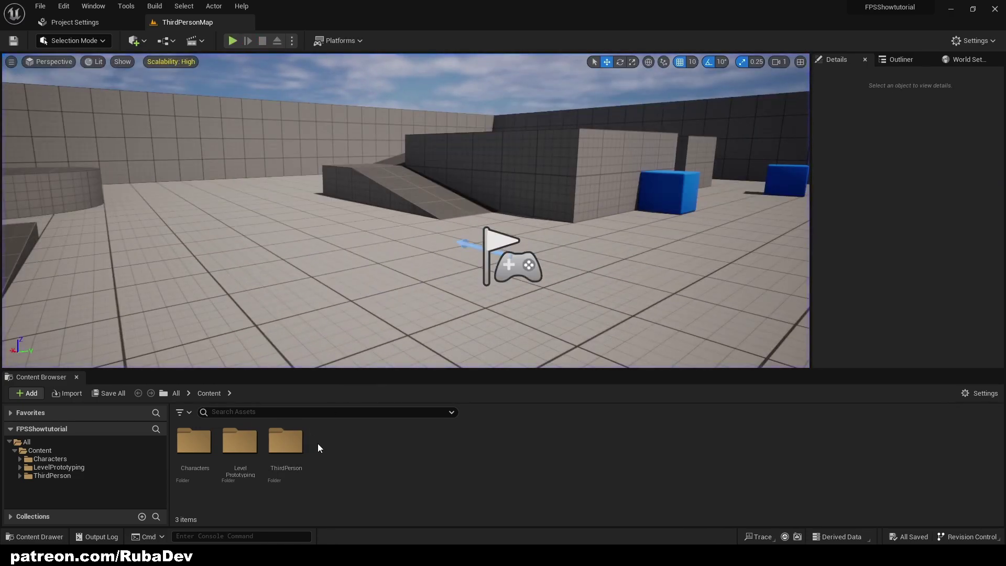
- Create a User Widget blueprint named masterui in the Content folder and open its editor maximized
{"action": "right_click", "coordinate": [348, 443]}
{"action": "mouse_move", "coordinate": [404, 431]}
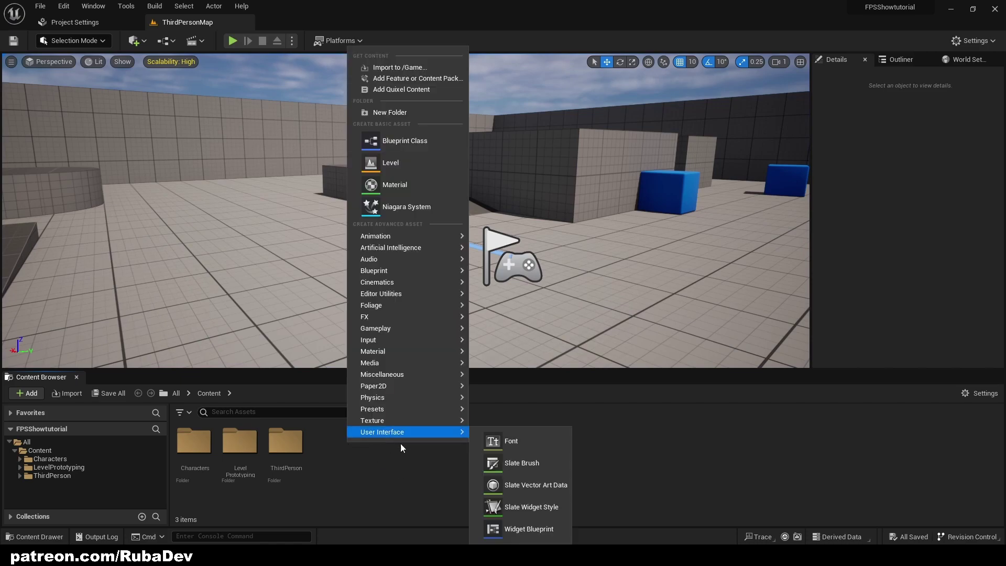
{"action": "left_click", "coordinate": [509, 530]}
{"action": "left_click", "coordinate": [369, 192]}
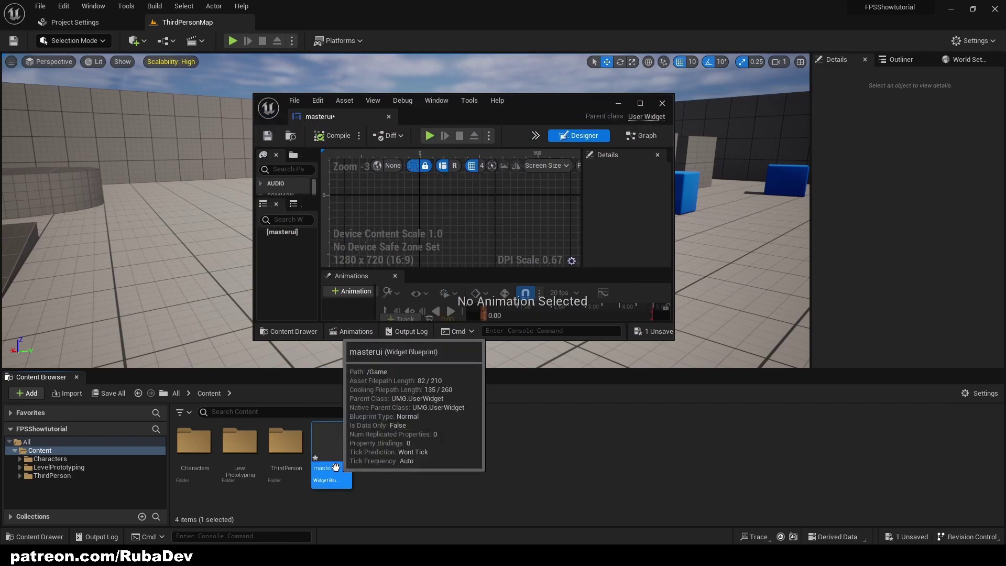
{"action": "right_click", "coordinate": [373, 476]}
{"action": "mouse_move", "coordinate": [387, 465]}
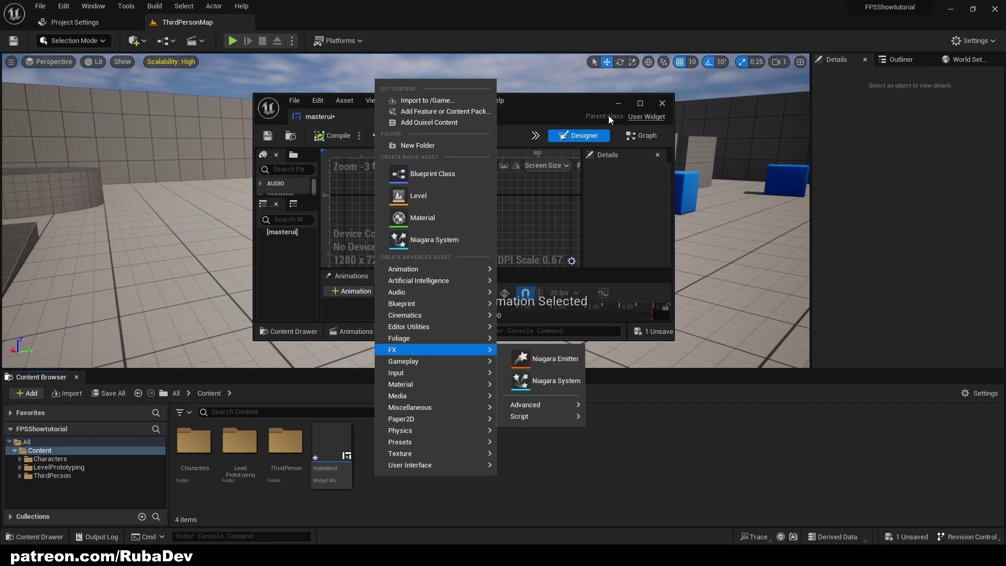
{"action": "left_click", "coordinate": [635, 107]}
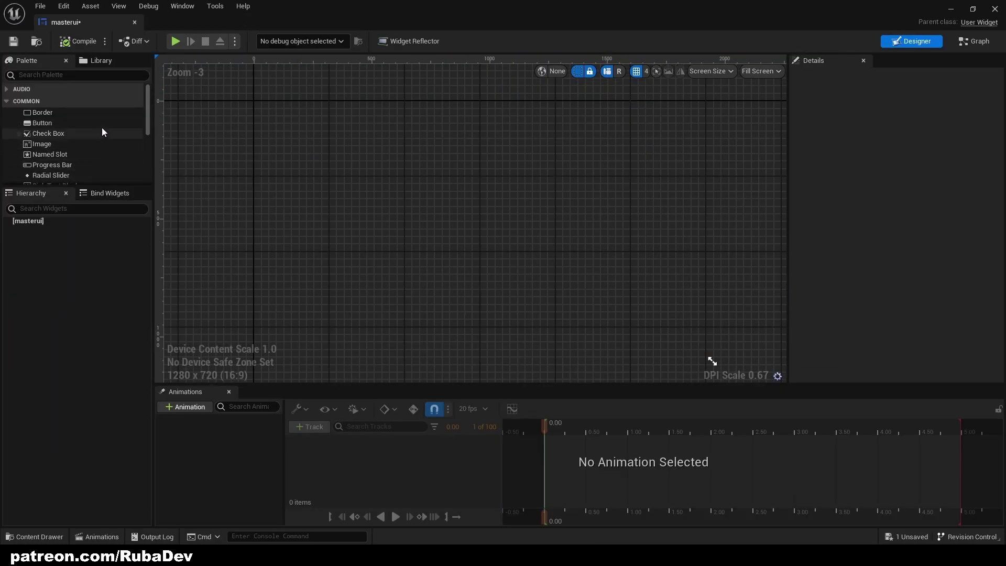
- Add a Canvas Panel as the root of the masterui widget in the designer view
{"action": "left_click", "coordinate": [990, 43]}
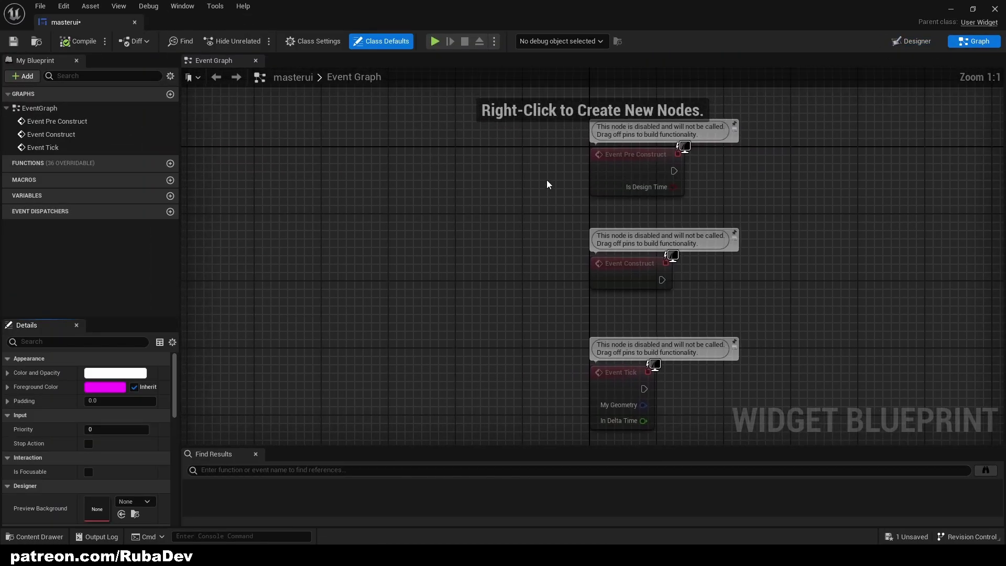
{"action": "left_click", "coordinate": [912, 41]}
{"action": "right_click_drag", "start_coordinate": [358, 178], "coordinate": [384, 205]}
{"action": "type", "text": "s"}
{"action": "left_click_drag", "start_coordinate": [52, 100], "coordinate": [436, 171]}
{"action": "right_click_drag", "start_coordinate": [284, 181], "coordinate": [232, 137]}
- Place a Text block in the upper-left corner of the Canvas Panel at position 16, 16
{"action": "left_click", "coordinate": [10, 75]}
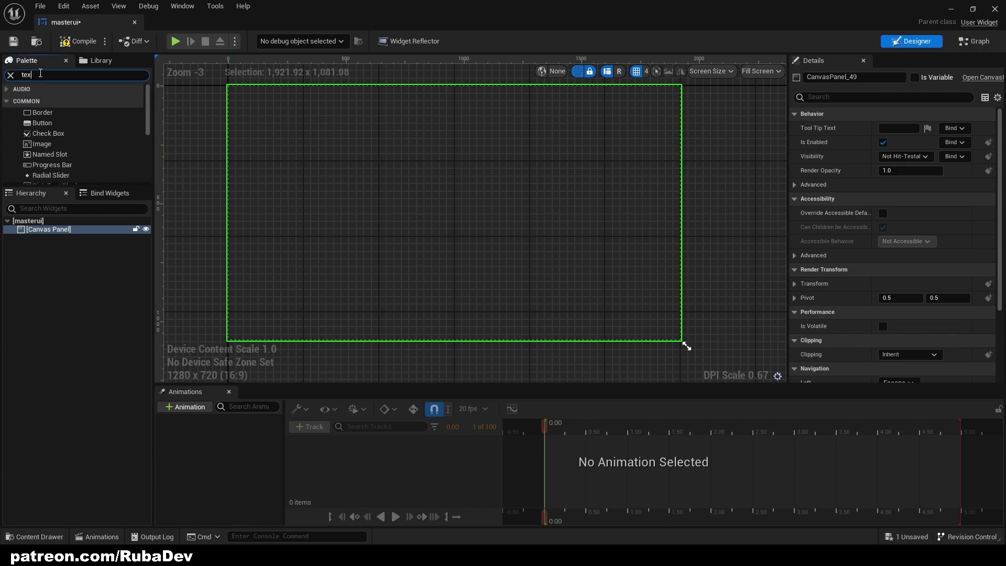
{"action": "left_click_drag", "start_coordinate": [48, 115], "coordinate": [603, 247]}
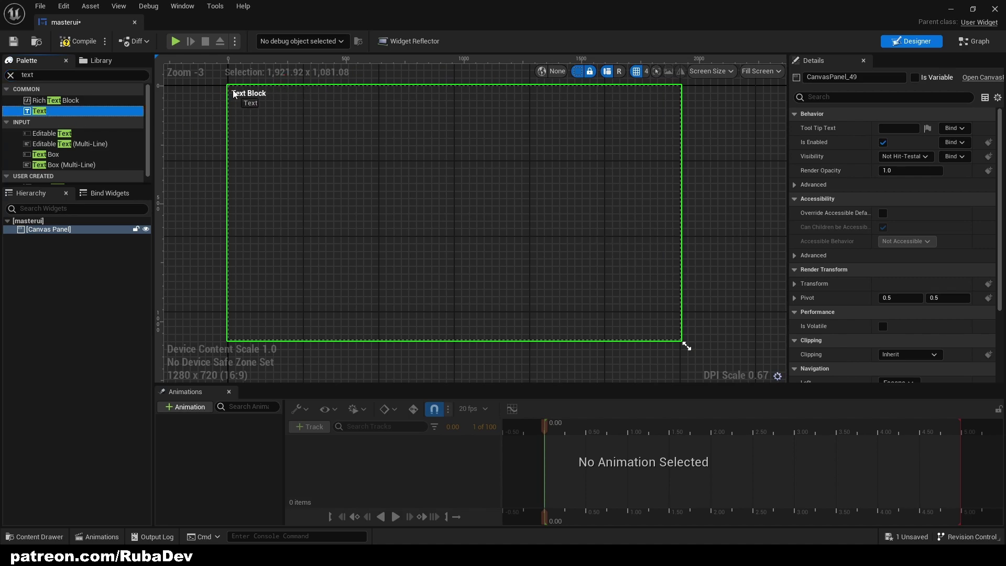
{"action": "left_click_drag", "start_coordinate": [233, 90], "coordinate": [234, 91]}
{"action": "left_click", "coordinate": [884, 132]}
{"action": "left_click", "coordinate": [884, 132]}
{"action": "left_click", "coordinate": [385, 106]}
{"action": "scroll", "coordinate": [260, 88], "scroll_direction": "up", "scroll_amount": 3}
{"action": "left_click", "coordinate": [368, 142]}
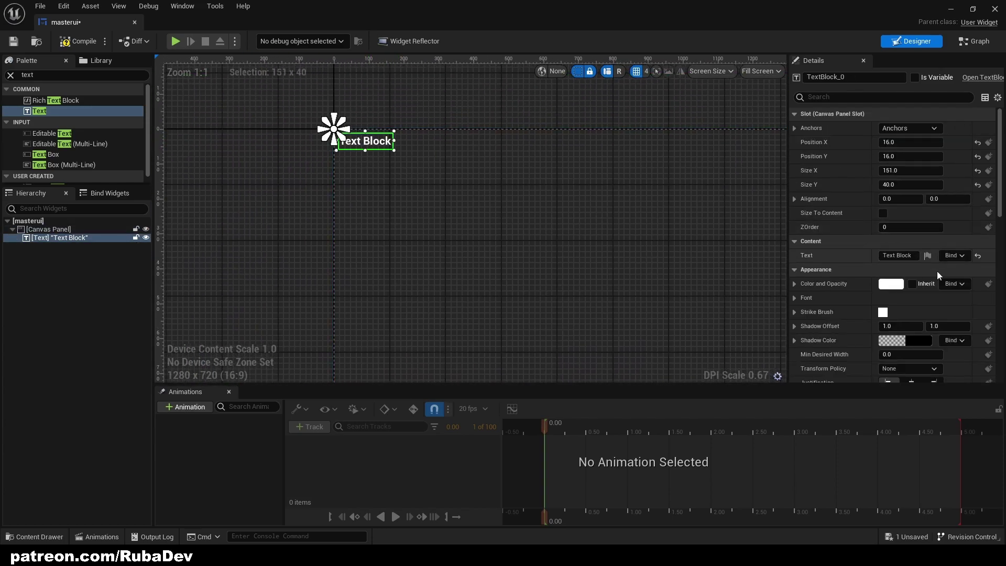
- Create a binding function for the text block's Text property and show that function's graph
{"action": "left_click", "coordinate": [974, 283]}
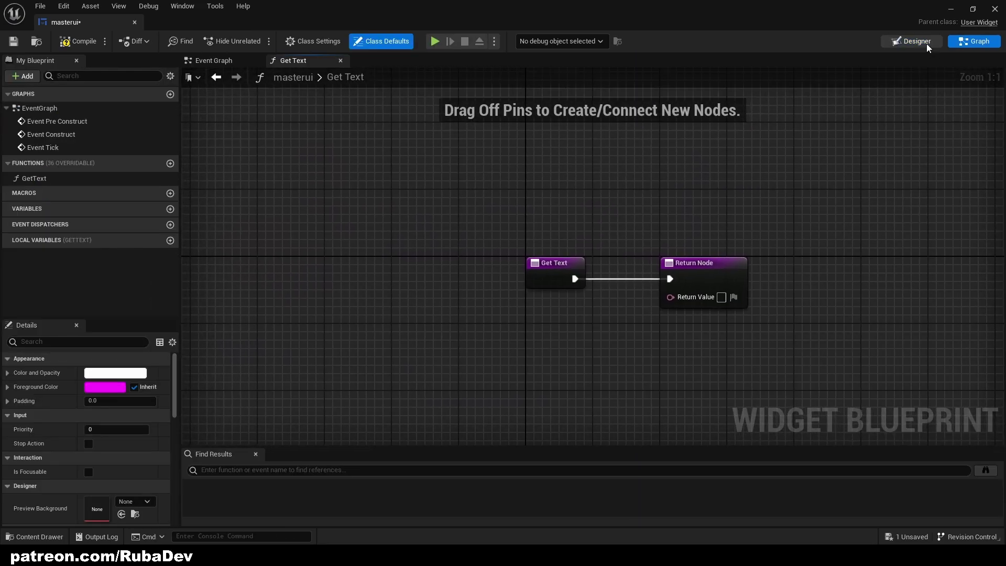
{"action": "left_click", "coordinate": [912, 41]}
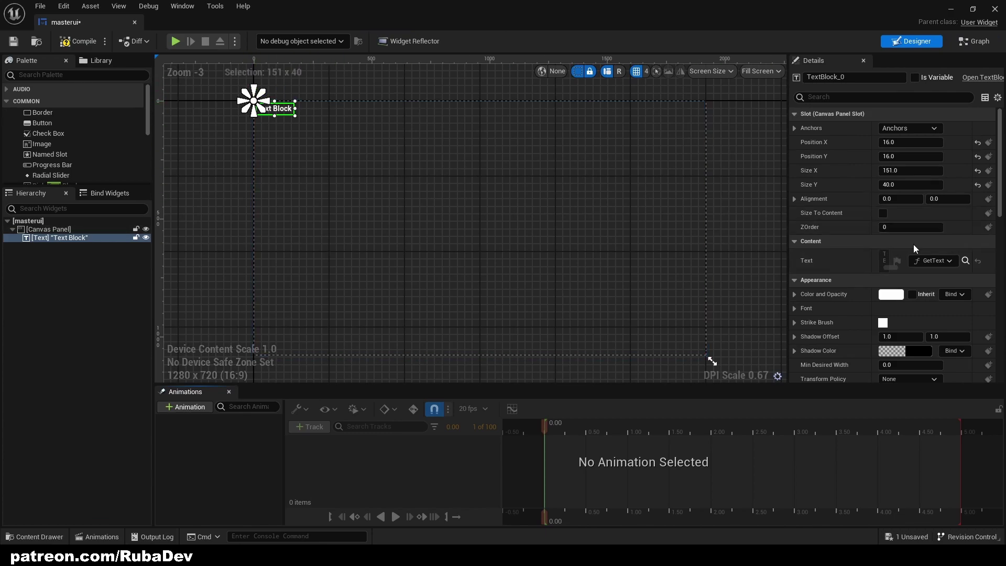
{"action": "left_click", "coordinate": [973, 42]}
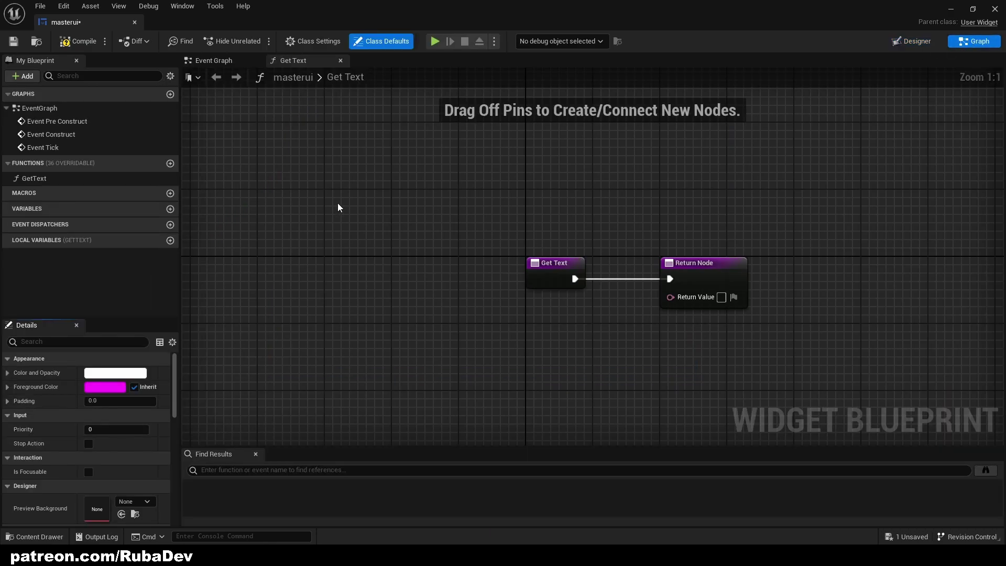
- Add an Integer variable named FPS to the masterui widget
{"action": "left_click", "coordinate": [170, 208]}
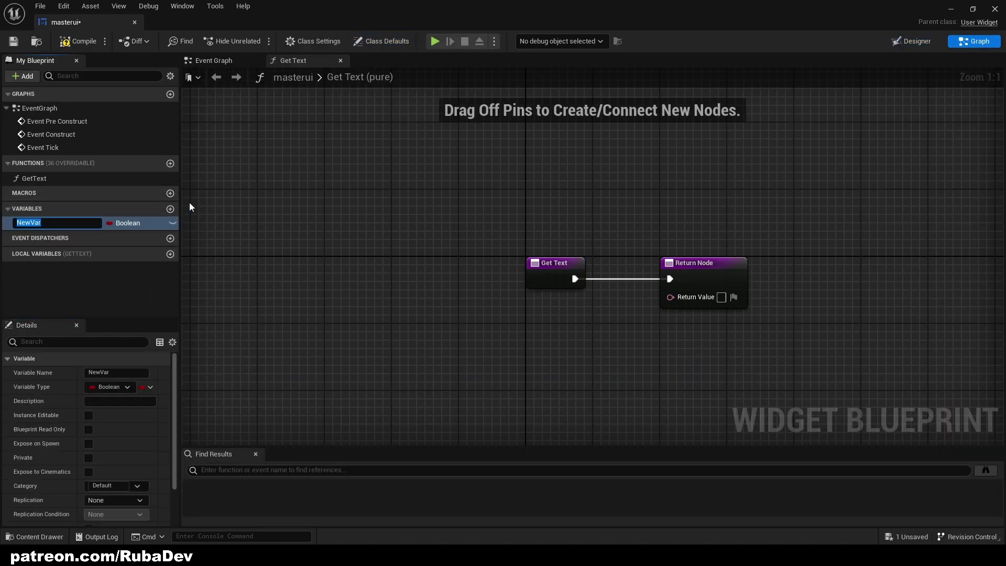
{"action": "type", "text": "FPS"}
{"action": "key", "text": "Return"}
{"action": "left_click", "coordinate": [121, 224]}
{"action": "left_click", "coordinate": [133, 272]}
{"action": "left_click", "coordinate": [130, 224]}
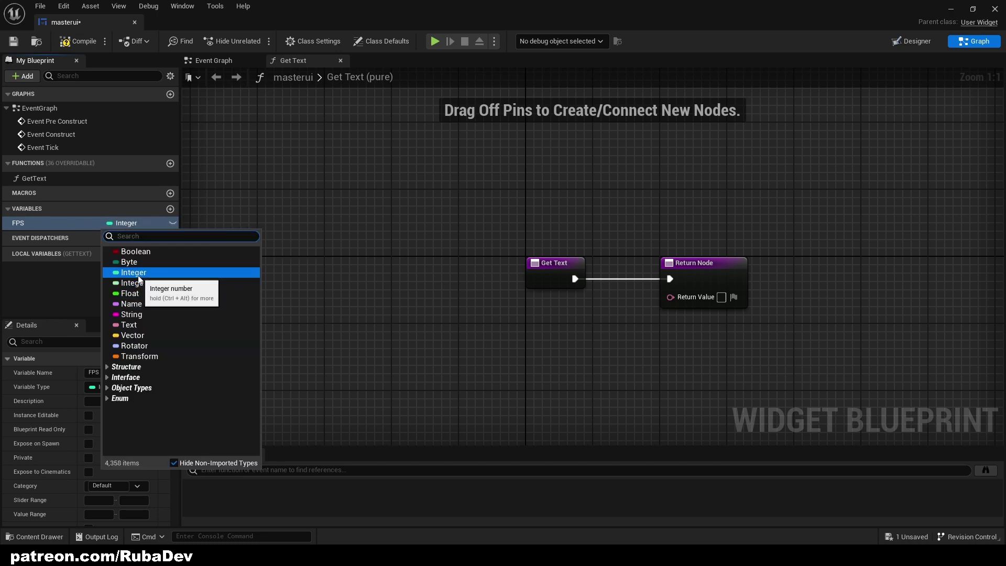
- Place a getter for the FPS variable below the Get Text entry node
{"action": "left_click", "coordinate": [44, 225]}
{"action": "left_click_drag", "start_coordinate": [57, 225], "coordinate": [481, 328]}
{"action": "left_click", "coordinate": [522, 340]}
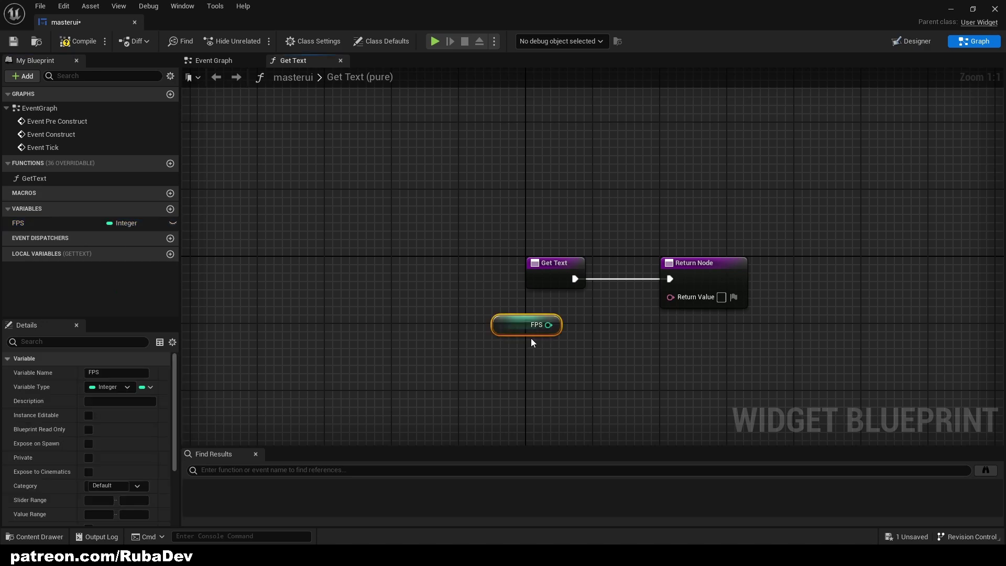
- Add a Format Text node and connect its Result to the Return Node's Return Value
{"action": "left_click_drag", "start_coordinate": [548, 324], "coordinate": [674, 326]}
{"action": "right_click_drag", "start_coordinate": [582, 301], "coordinate": [435, 269]}
{"action": "left_click_drag", "start_coordinate": [535, 227], "coordinate": [537, 296]}
{"action": "left_click", "coordinate": [544, 294]}
{"action": "key", "text": "Delete"}
{"action": "type", "text": "format te"}
{"action": "key", "text": "Return"}
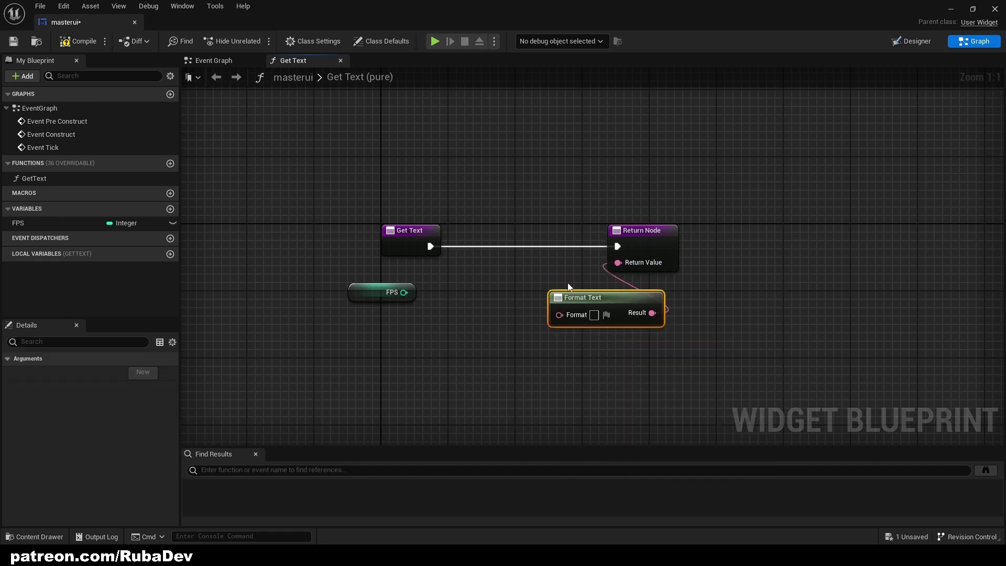
- Set the Format Text pattern to "FPS {FPS}" and connect the FPS variable getter to its FPS input
{"action": "left_click", "coordinate": [600, 315]}
{"action": "type", "text": "FPS "}
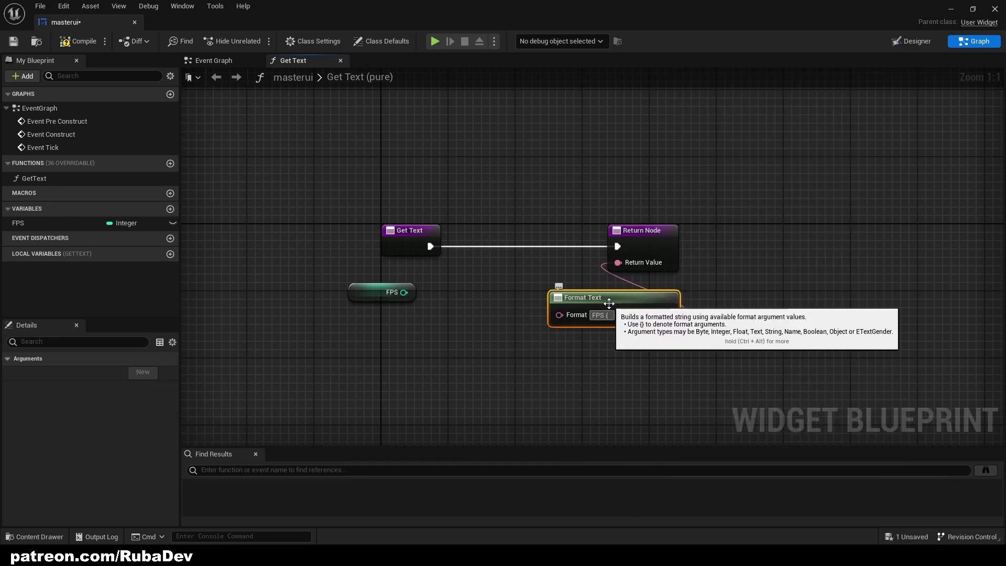
{"action": "type", "text": "{"}
{"action": "key", "text": "Return"}
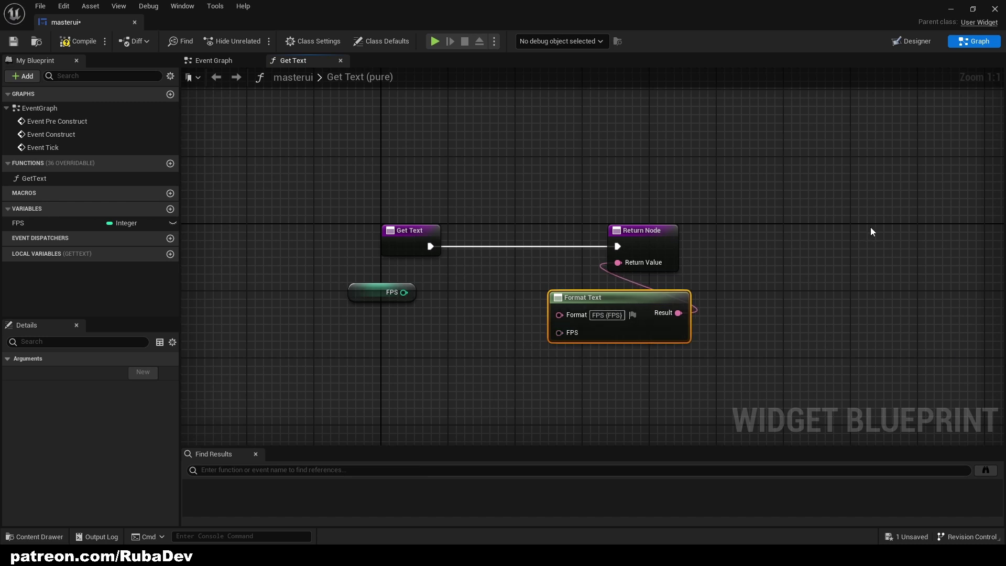
{"action": "left_click_drag", "start_coordinate": [560, 318], "coordinate": [449, 303]}
{"action": "left_click", "coordinate": [539, 328]}
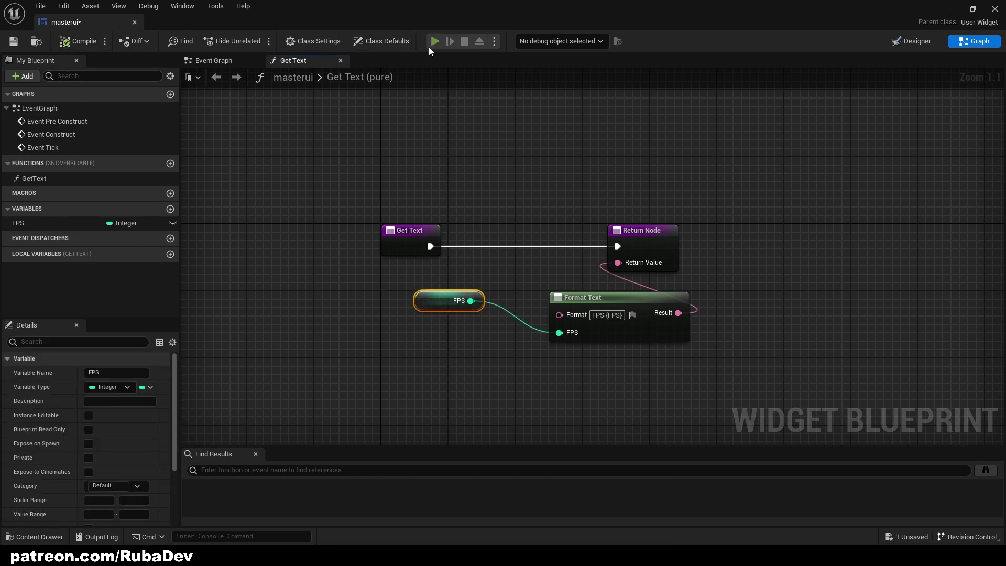
- Run a brief play preview, stop it, and return to the masterui designer view
{"action": "left_click", "coordinate": [435, 41]}
{"action": "key", "text": "Escape"}
{"action": "left_click", "coordinate": [917, 41]}
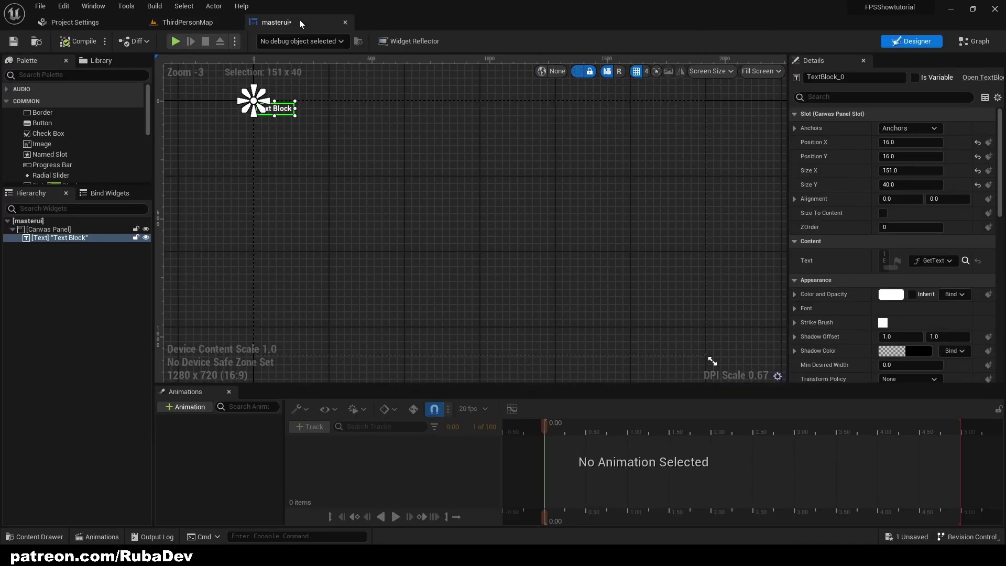
- Open the BP_ThirdPersonCharacter blueprint from the ThirdPerson content folder
{"action": "left_click", "coordinate": [188, 22]}
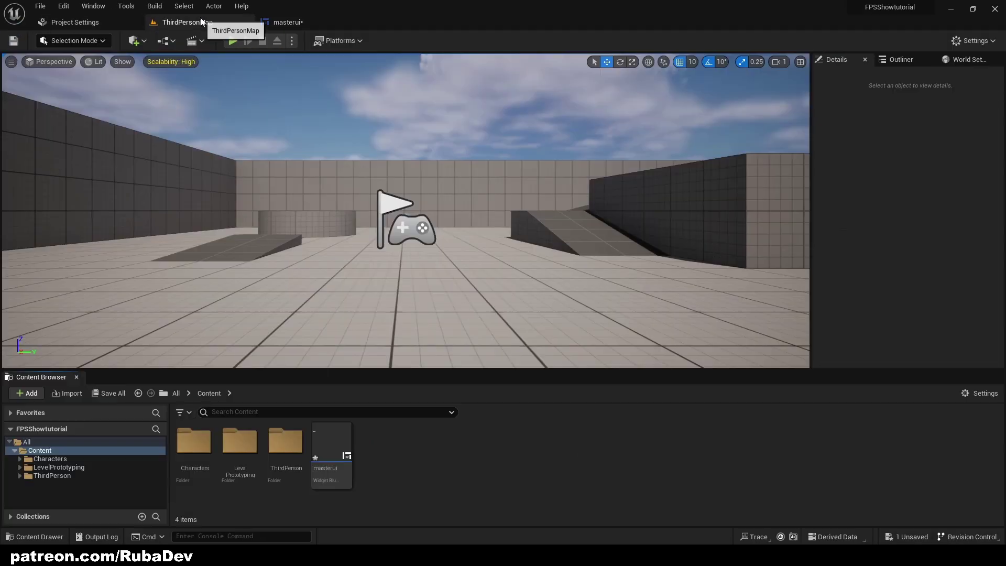
{"action": "double_click", "coordinate": [197, 439]}
{"action": "double_click", "coordinate": [194, 446]}
{"action": "scroll", "coordinate": [674, 218], "scroll_direction": "up", "scroll_amount": 2}
- Widen the comment box around the Add Mapping Context node to make room for more nodes
{"action": "right_click_drag", "start_coordinate": [674, 218], "coordinate": [339, 222]}
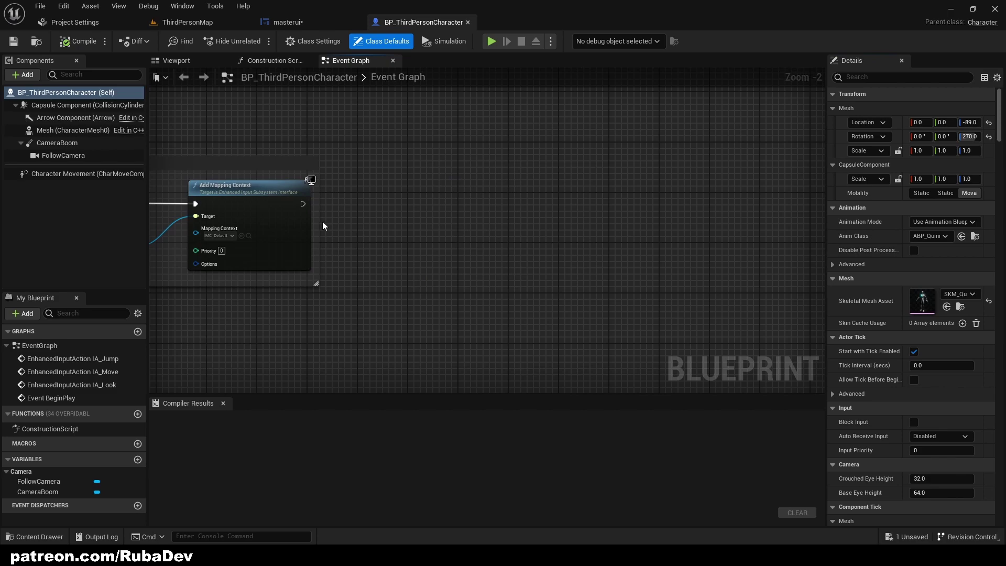
{"action": "left_click_drag", "start_coordinate": [320, 221], "coordinate": [516, 235]}
{"action": "right_click_drag", "start_coordinate": [604, 246], "coordinate": [824, 248]}
{"action": "right_click_drag", "start_coordinate": [823, 292], "coordinate": [410, 317]}
- Add a Create Widget node after Add Mapping Context and set its Class to masterui
{"action": "left_click_drag", "start_coordinate": [385, 229], "coordinate": [446, 228]}
{"action": "type", "text": "create"}
{"action": "type", "text": " widget"}
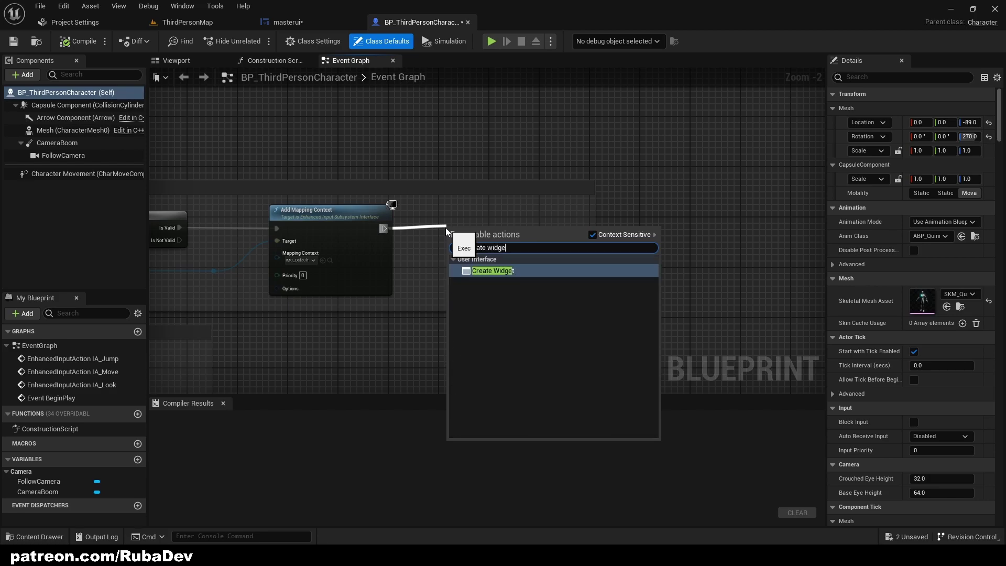
{"action": "key", "text": "Return"}
{"action": "scroll", "coordinate": [473, 218], "scroll_direction": "up", "scroll_amount": 2}
{"action": "left_click", "coordinate": [496, 275]}
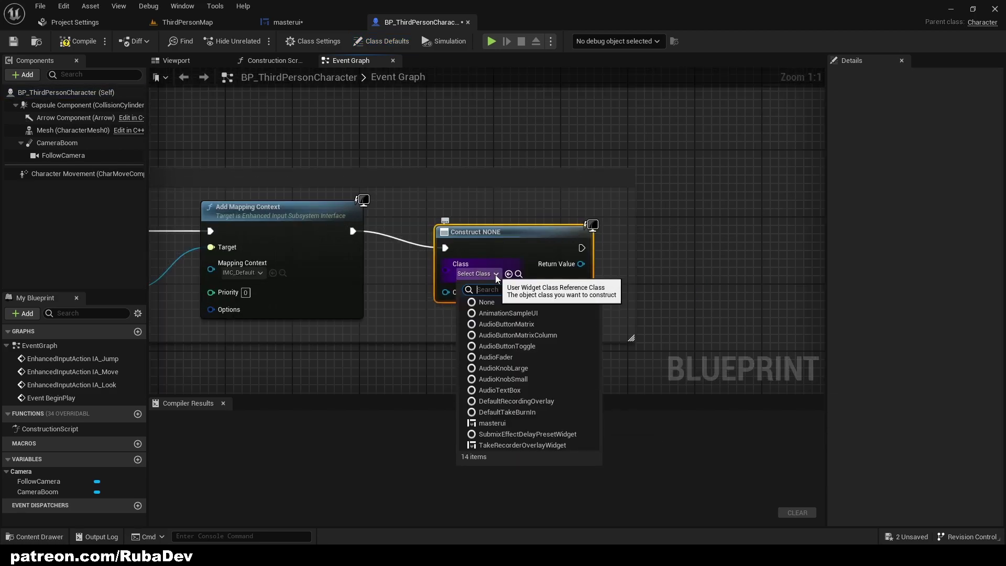
{"action": "left_click", "coordinate": [508, 423]}
- Add an Add to Viewport node fed by the created widget's Return Value, and compile the character blueprint
{"action": "type", "text": "add to view"}
{"action": "left_click_drag", "start_coordinate": [588, 265], "coordinate": [800, 211]}
{"action": "key", "text": "Return"}
{"action": "right_click_drag", "start_coordinate": [727, 206], "coordinate": [644, 172]}
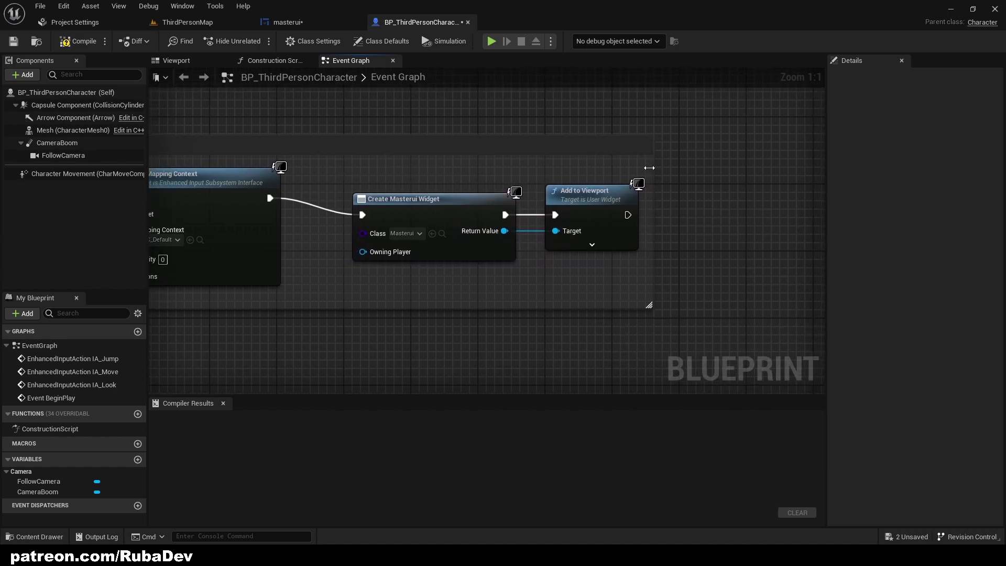
{"action": "left_click", "coordinate": [78, 41]}
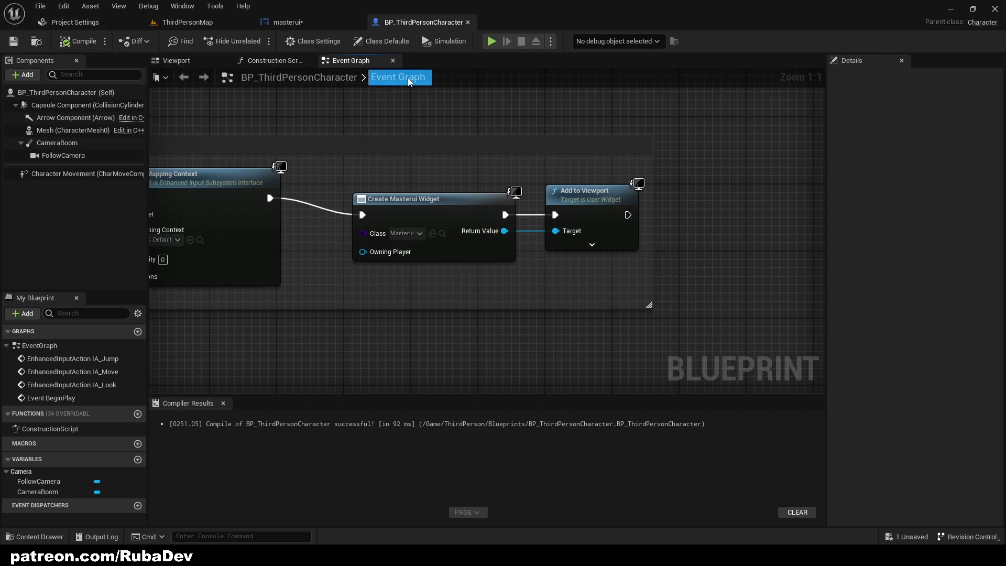
- Play the level, running and jumping with the character to check the on-screen FPS text, and stop
{"action": "right_click_drag", "start_coordinate": [438, 100], "coordinate": [571, 115]}
{"action": "left_click", "coordinate": [491, 41]}
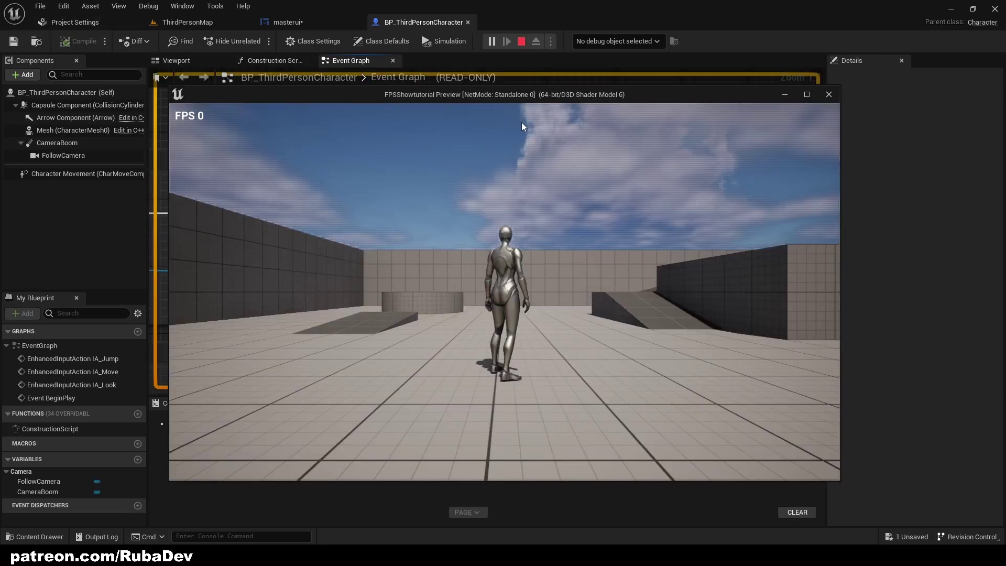
{"action": "key", "text": "w"}
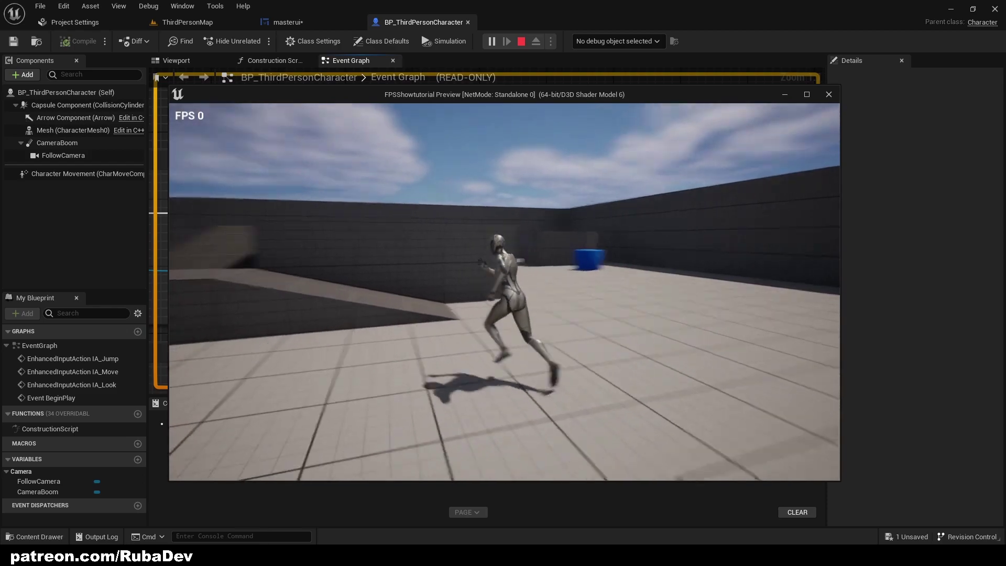
{"action": "key", "text": "space"}
{"action": "key", "text": "Escape"}
- In the masterui Event Graph, add a Delay node connected to Event Tick and line it up beside the event
{"action": "left_click", "coordinate": [287, 22]}
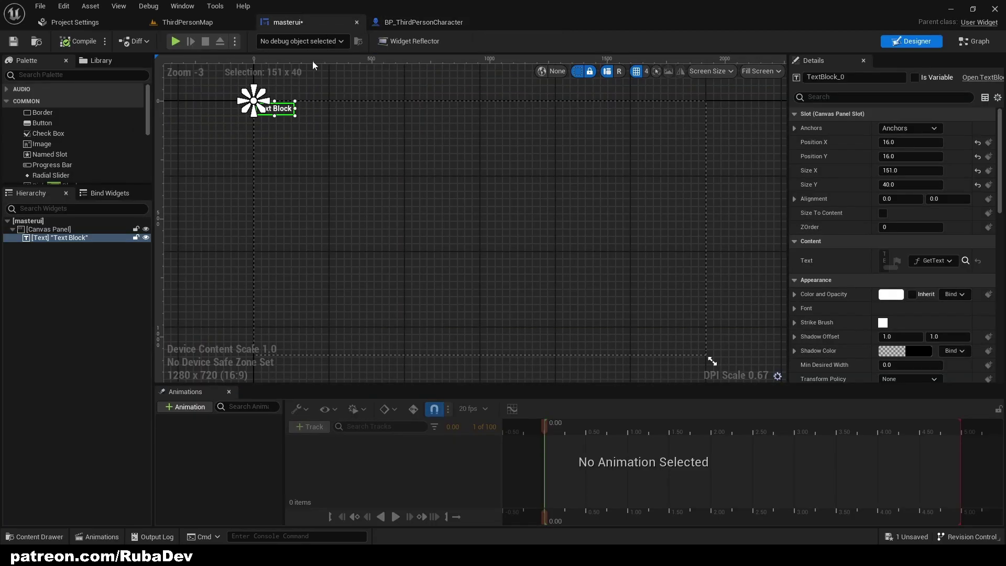
{"action": "left_click", "coordinate": [955, 44]}
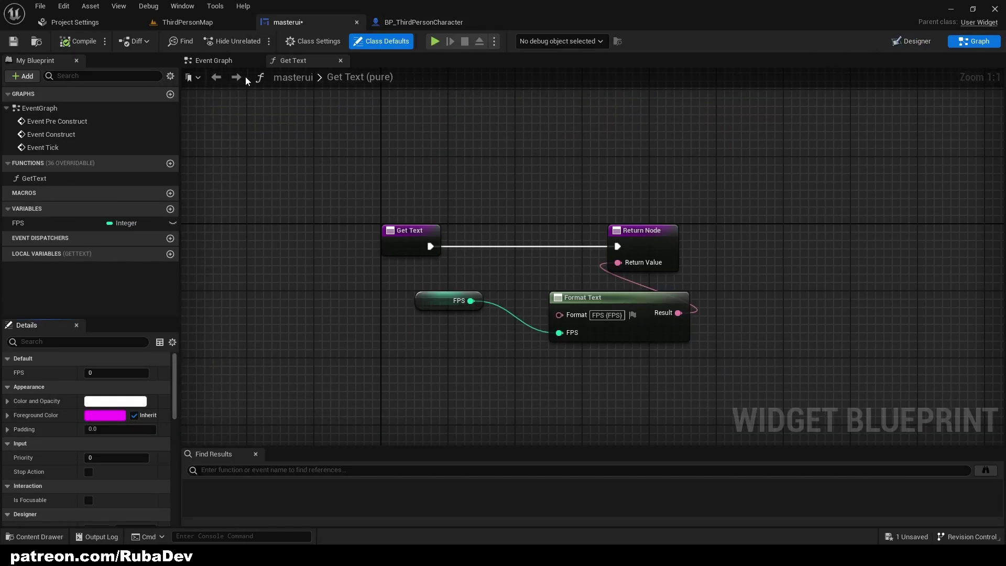
{"action": "left_click", "coordinate": [222, 62]}
{"action": "right_click_drag", "start_coordinate": [443, 286], "coordinate": [343, 182]}
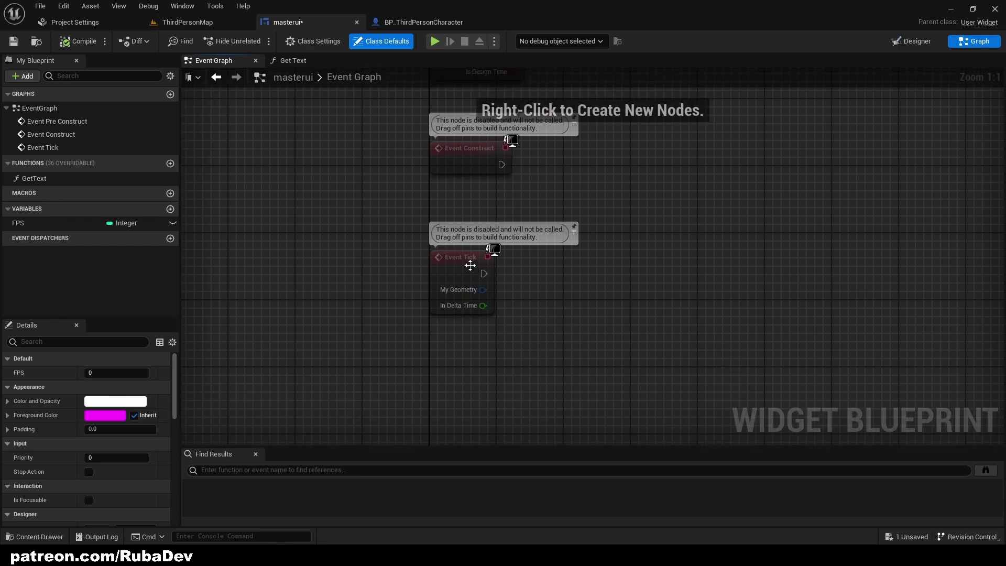
{"action": "left_click_drag", "start_coordinate": [470, 265], "coordinate": [461, 288]}
{"action": "right_click_drag", "start_coordinate": [524, 308], "coordinate": [454, 272]}
{"action": "key", "text": "d"}
{"action": "left_click", "coordinate": [470, 258]}
{"action": "left_click_drag", "start_coordinate": [478, 262], "coordinate": [405, 263]}
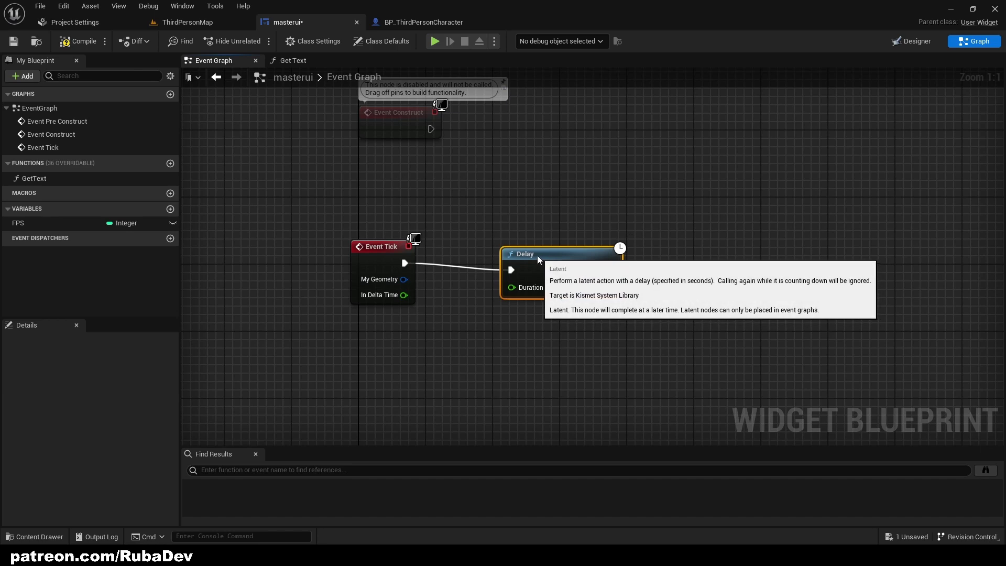
{"action": "left_click_drag", "start_coordinate": [536, 255], "coordinate": [520, 246]}
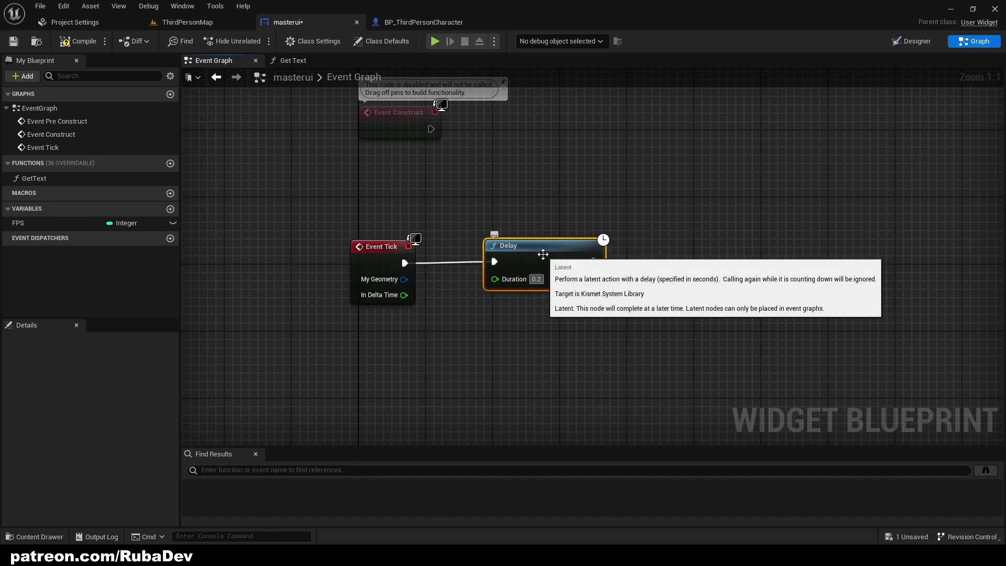
{"action": "right_click_drag", "start_coordinate": [557, 290], "coordinate": [516, 250]}
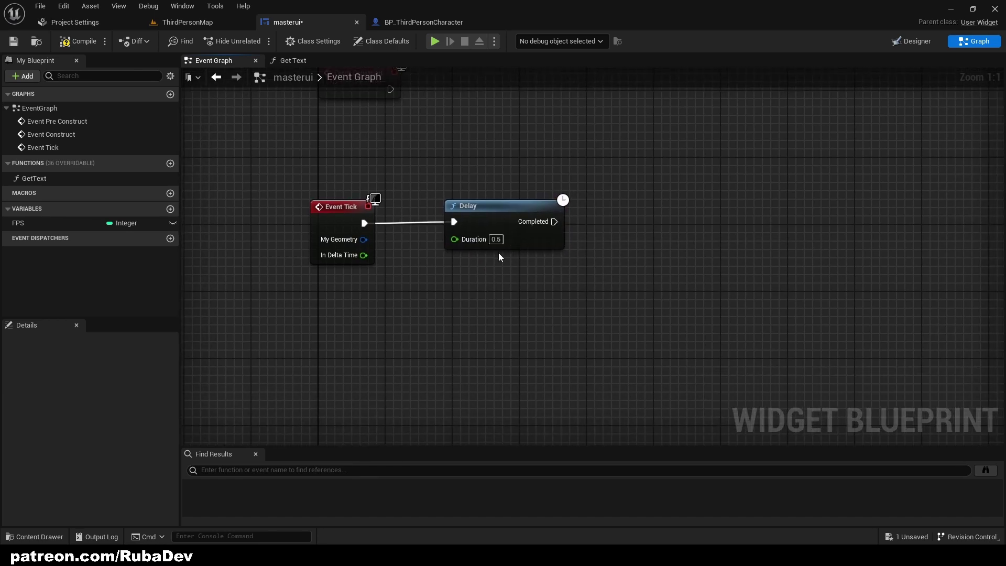
{"action": "left_click_drag", "start_coordinate": [105, 223], "coordinate": [393, 298]}
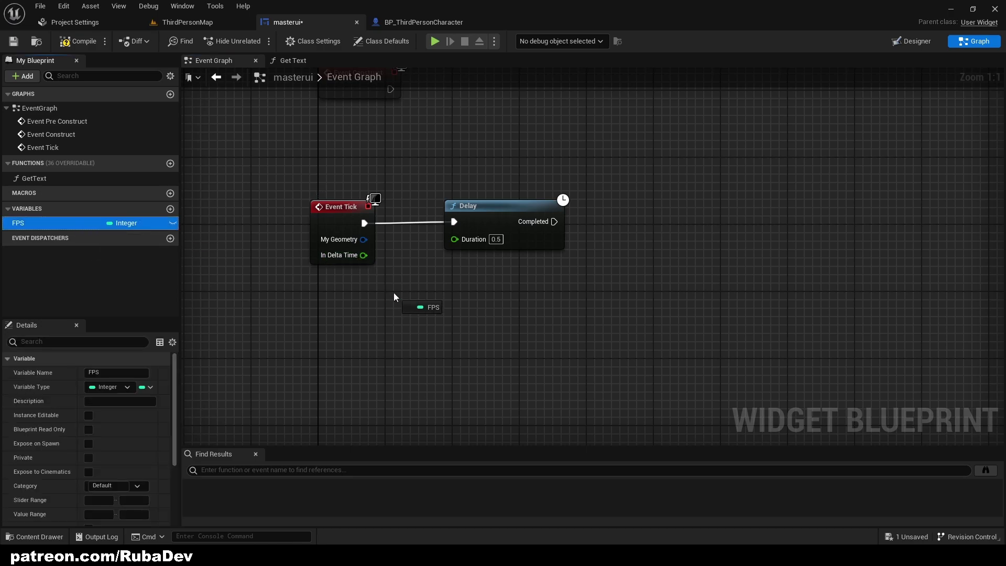
{"action": "left_click_drag", "start_coordinate": [280, 274], "coordinate": [80, 229]}
- Add a Divide node that divides 1.0 by Event Tick's In Delta Time, with the delta time on the second input
{"action": "left_click_drag", "start_coordinate": [363, 257], "coordinate": [367, 330]}
{"action": "type", "text": "divide"}
{"action": "key", "text": "Return"}
{"action": "left_click", "coordinate": [414, 287], "text": "alt"}
{"action": "left_click", "coordinate": [326, 361]}
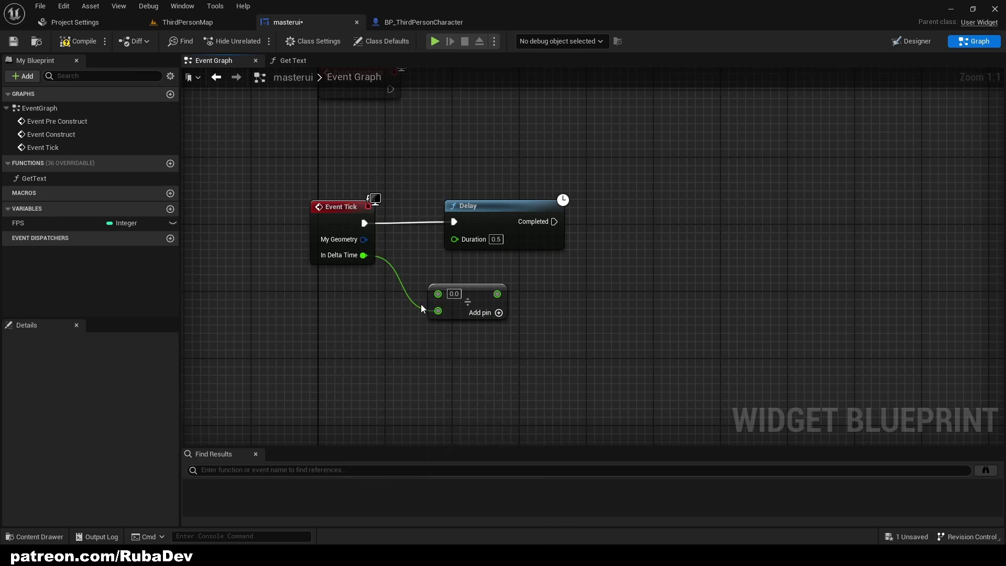
{"action": "left_click", "coordinate": [454, 295]}
{"action": "type", "text": "1"}
{"action": "key", "text": "Return"}
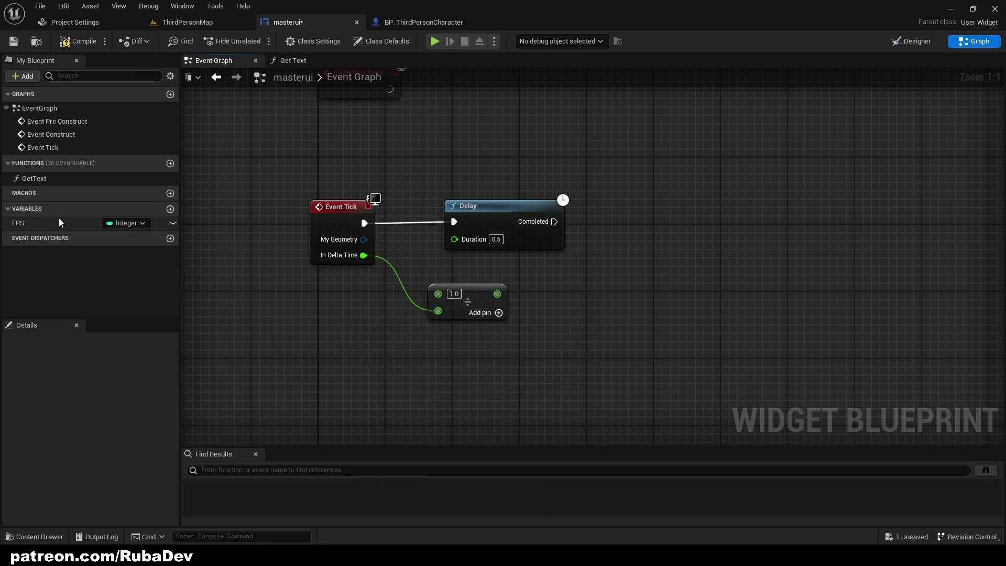
- Add a Set FPS node run by the Delay's Completed output and feed it the division result through a Truncate node
{"action": "left_click_drag", "start_coordinate": [58, 220], "coordinate": [561, 231]}
{"action": "left_click_drag", "start_coordinate": [642, 206], "coordinate": [554, 221]}
{"action": "left_click", "coordinate": [668, 231]}
{"action": "left_click_drag", "start_coordinate": [674, 215], "coordinate": [495, 296]}
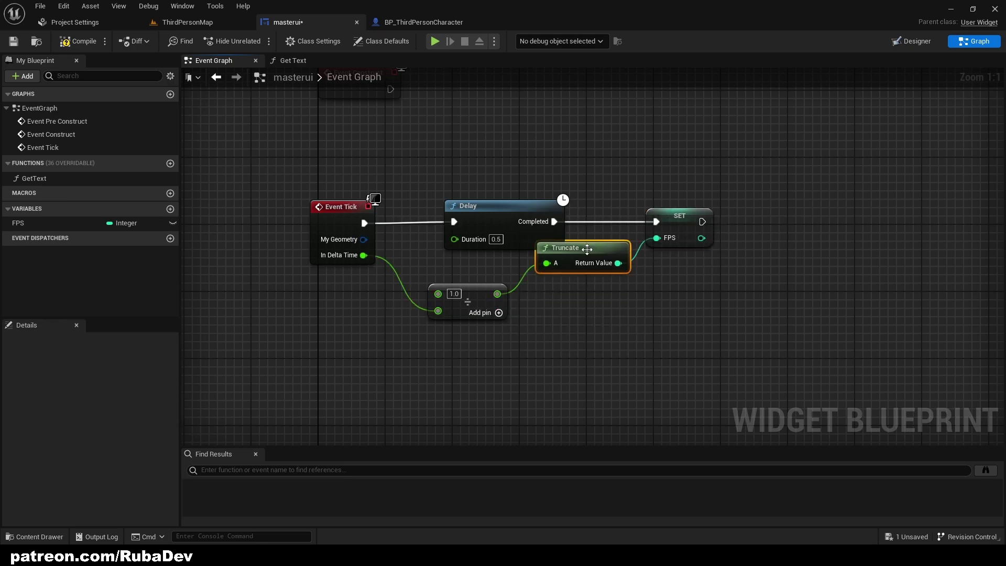
{"action": "left_click_drag", "start_coordinate": [576, 272], "coordinate": [578, 275]}
{"action": "left_click", "coordinate": [593, 307]}
{"action": "right_click_drag", "start_coordinate": [597, 316], "coordinate": [480, 317]}
{"action": "left_click_drag", "start_coordinate": [540, 318], "coordinate": [392, 283]}
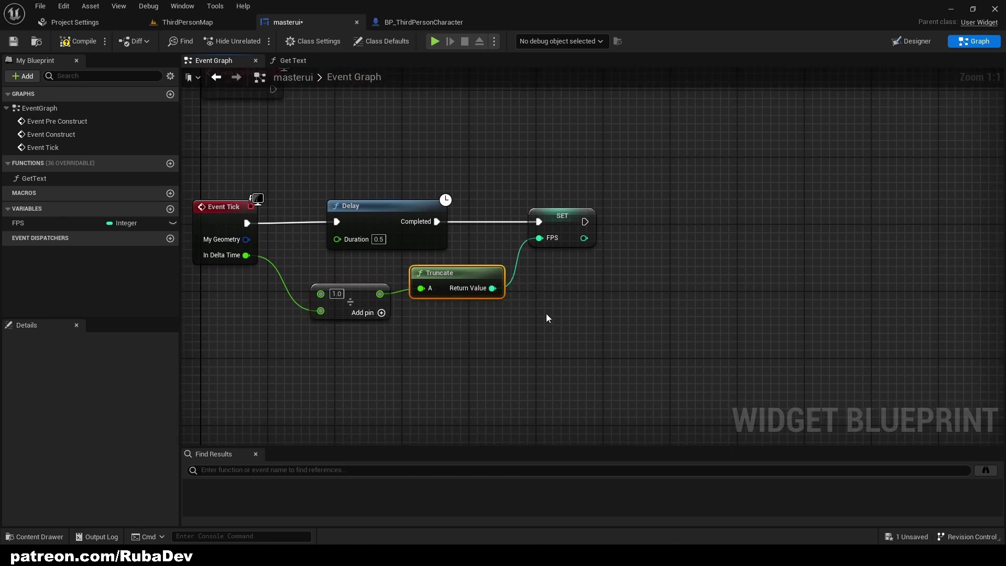
{"action": "left_click_drag", "start_coordinate": [526, 313], "coordinate": [414, 272]}
{"action": "left_click", "coordinate": [396, 262]}
{"action": "right_click_drag", "start_coordinate": [396, 261], "coordinate": [493, 281]}
- Play the level, moving and jumping with the character to check the live FPS counter, and stop
{"action": "left_click", "coordinate": [435, 41]}
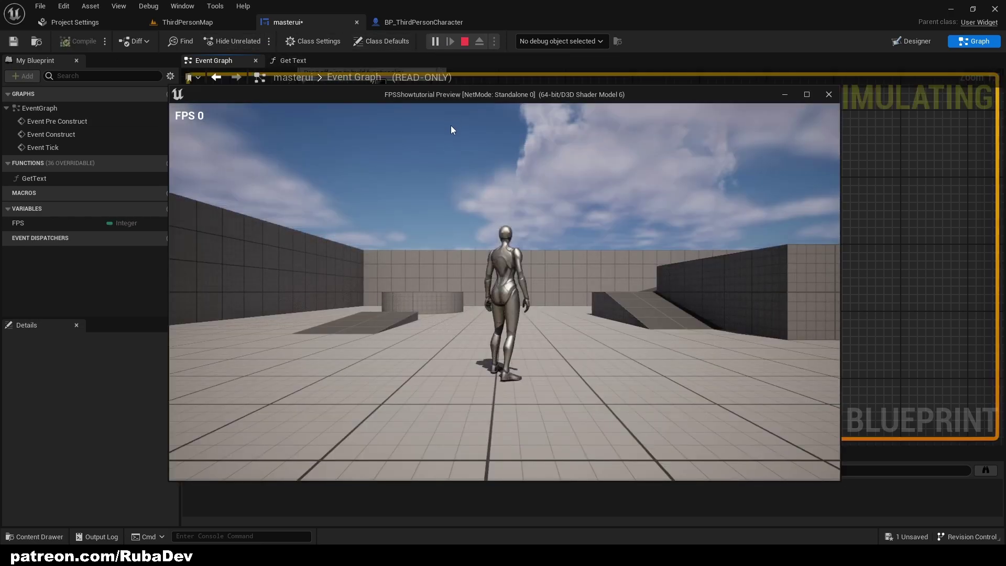
{"action": "key", "text": "a"}
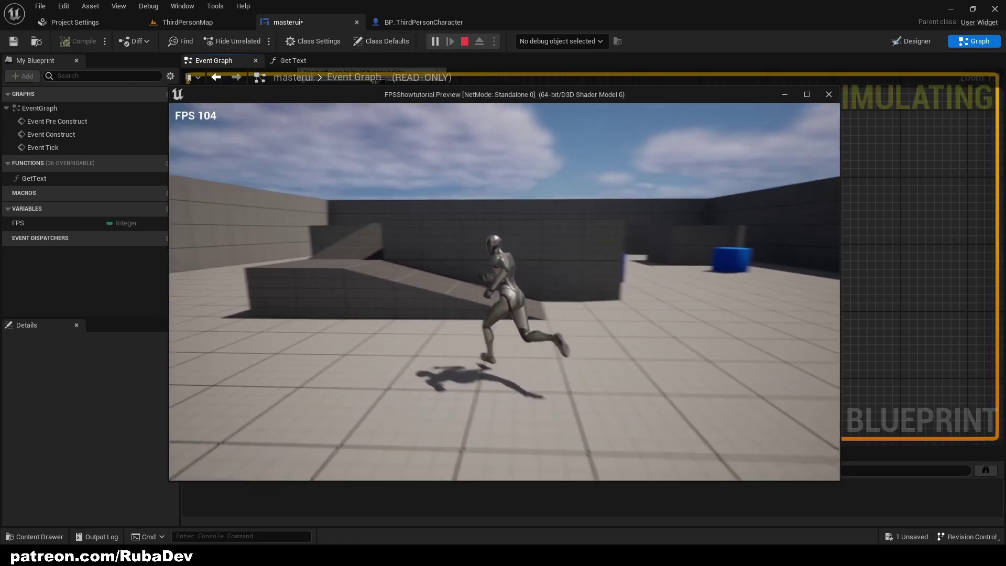
{"action": "key", "text": "space"}
{"action": "key", "text": "Escape"}
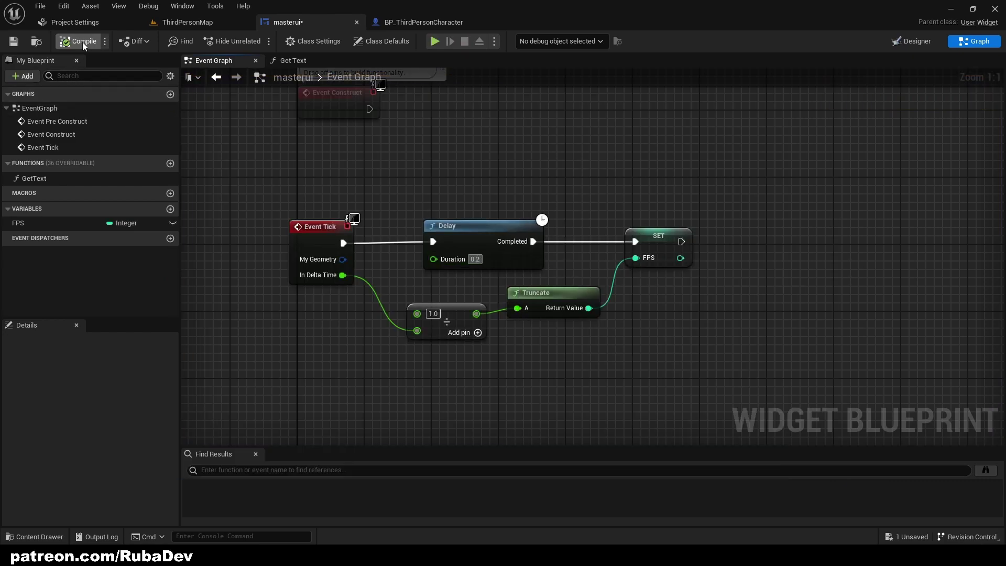
- Play the level again to check how the FPS counter refreshes with the Delay at 0.2 seconds, and stop
{"action": "left_click", "coordinate": [435, 42]}
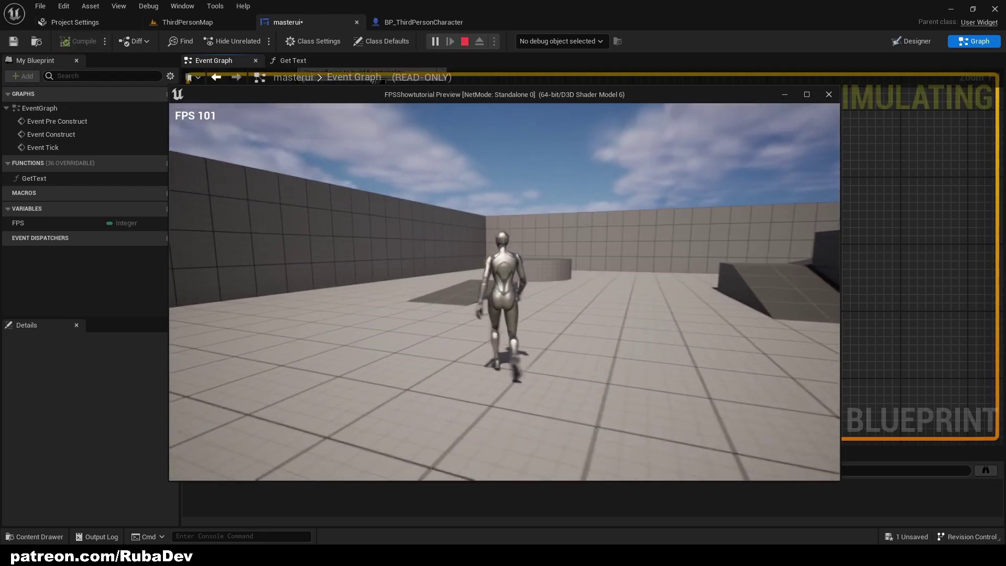
{"action": "key", "text": "w"}
{"action": "key", "text": "space"}
{"action": "key", "text": "space"}
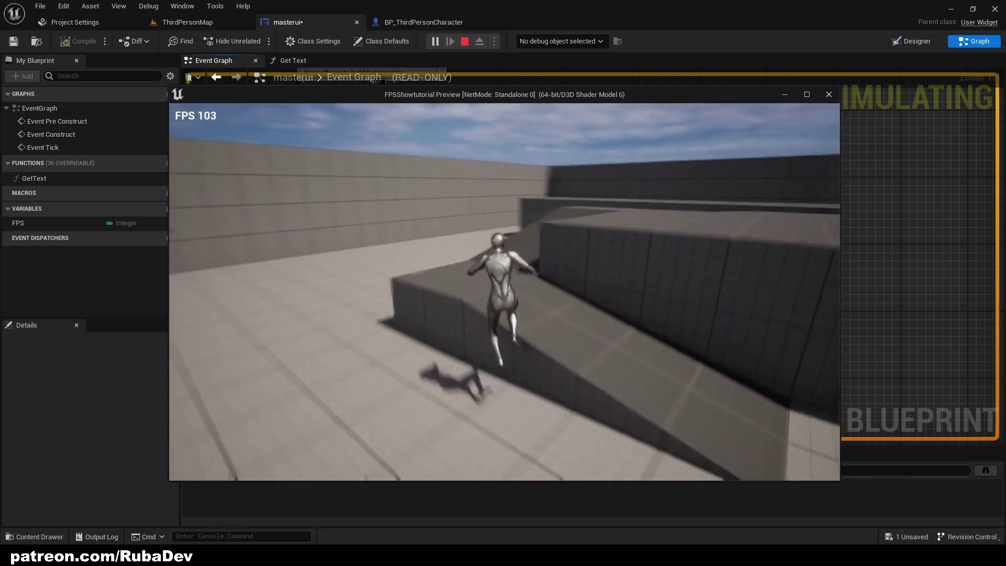
{"action": "key", "text": "Escape"}
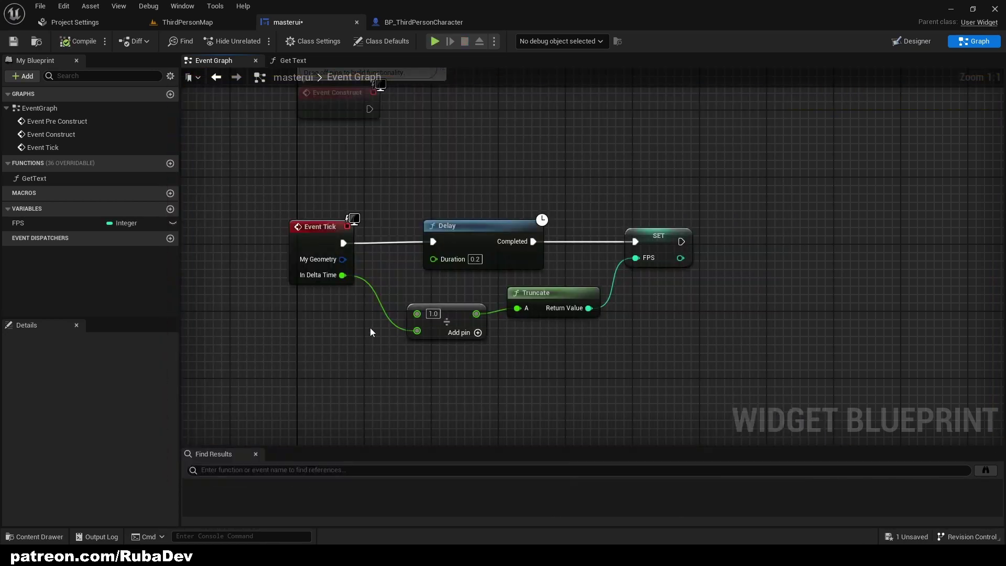
- In the masterui Designer, rename the text block to FPSCounter and make it a variable
{"action": "right_click_drag", "start_coordinate": [352, 368], "coordinate": [336, 318]}
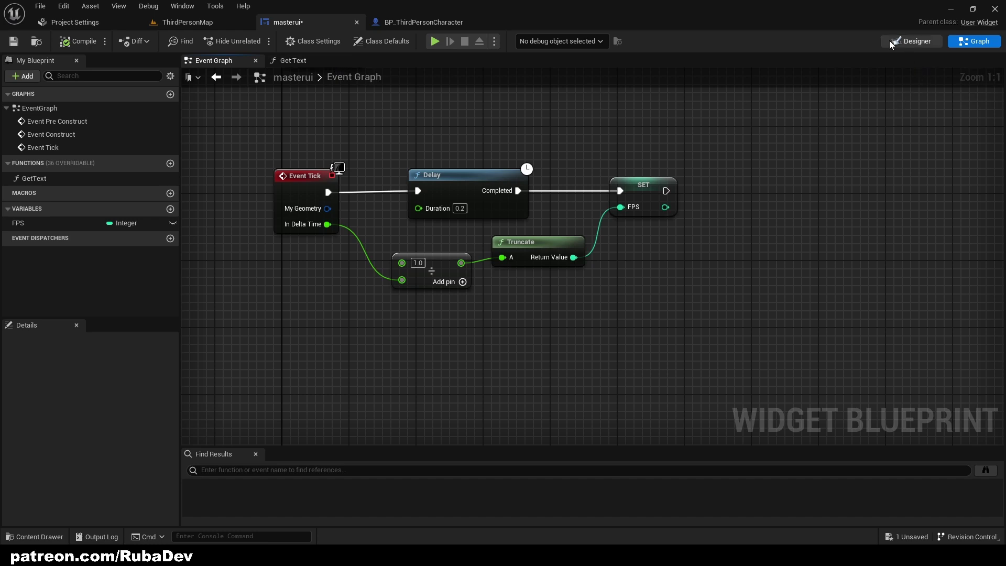
{"action": "left_click", "coordinate": [911, 41]}
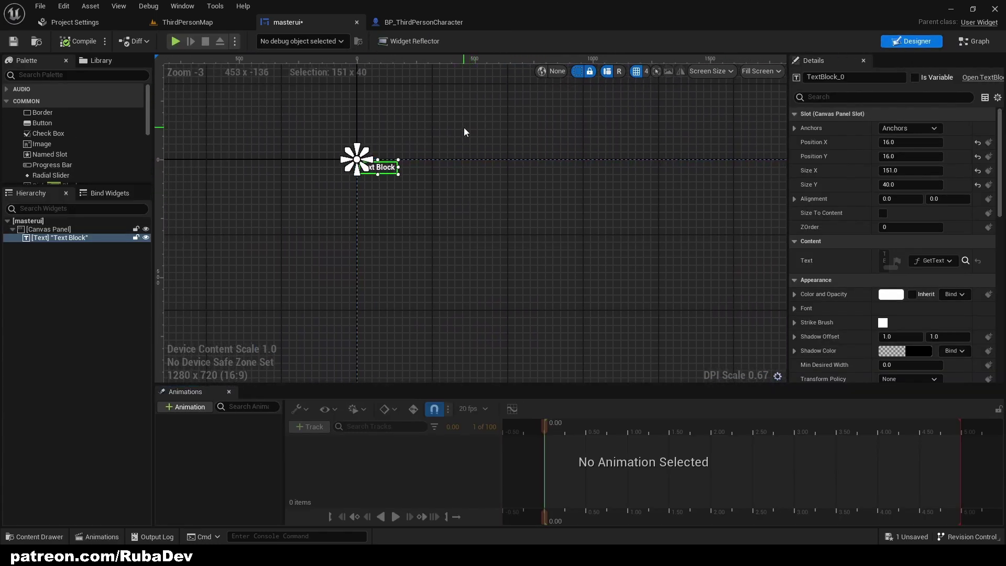
{"action": "right_click_drag", "start_coordinate": [512, 134], "coordinate": [383, 105]}
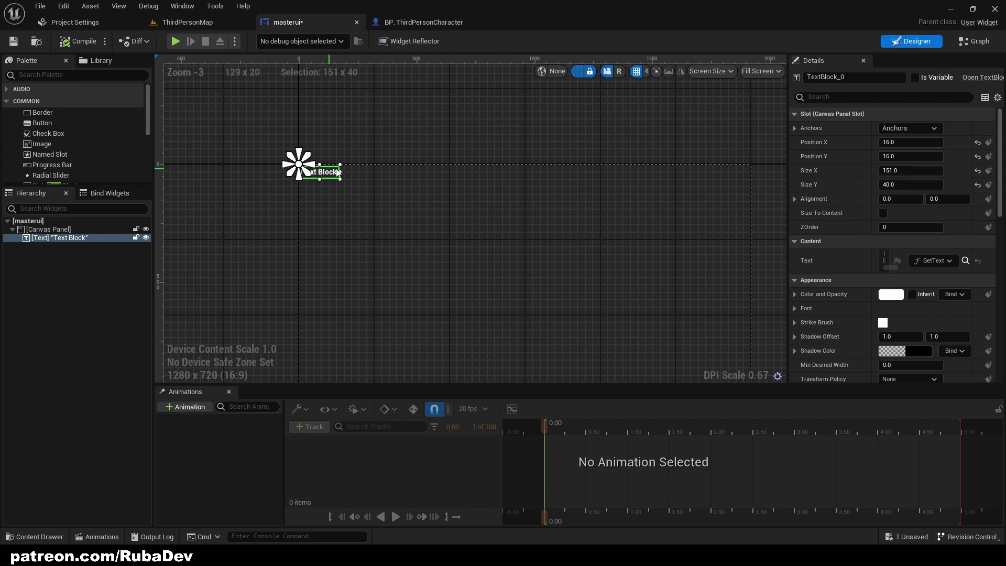
{"action": "right_click_drag", "start_coordinate": [331, 174], "coordinate": [345, 167]}
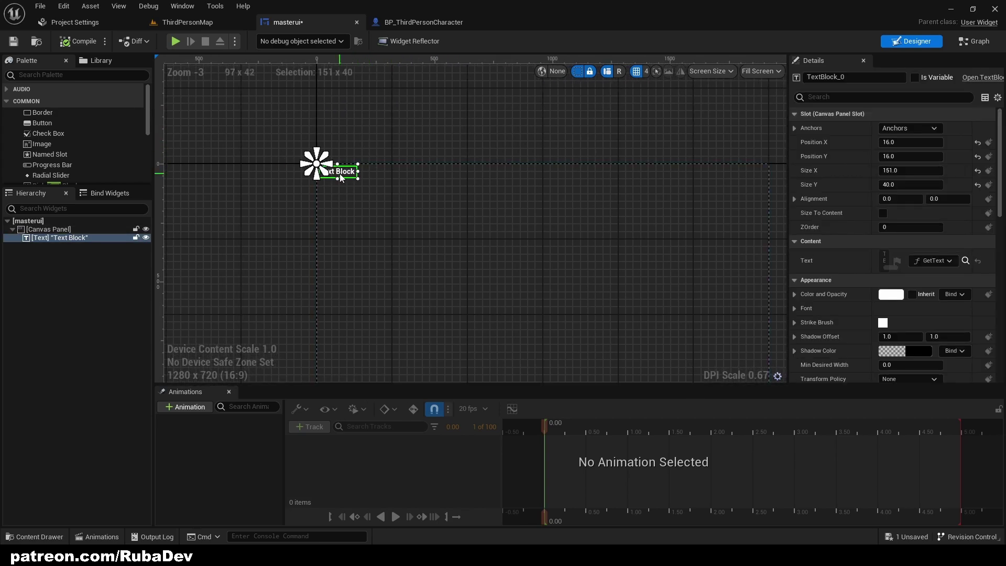
{"action": "left_click", "coordinate": [341, 175]}
{"action": "right_click_drag", "start_coordinate": [344, 172], "coordinate": [383, 165]}
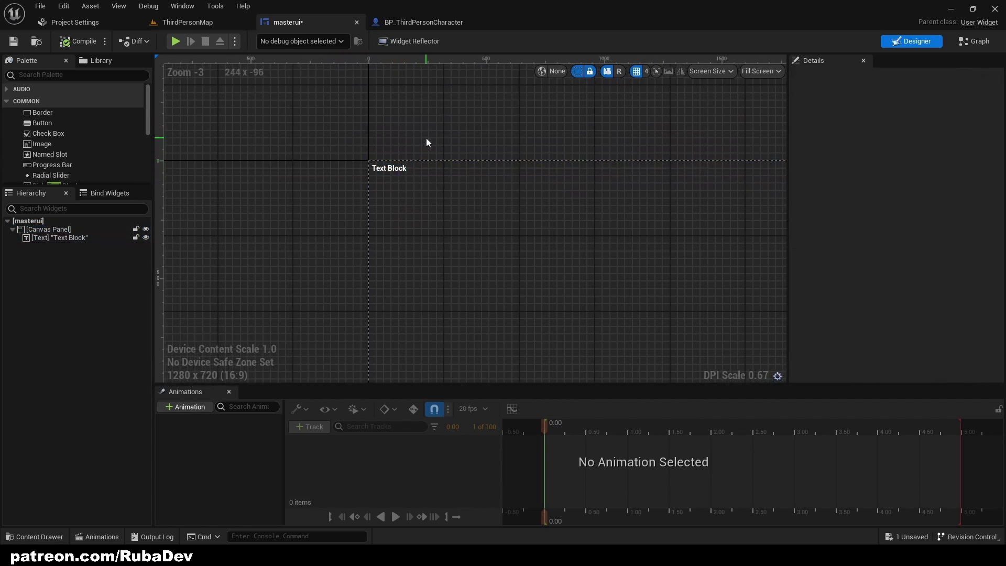
{"action": "right_click_drag", "start_coordinate": [426, 138], "coordinate": [333, 142]}
{"action": "left_click", "coordinate": [291, 180]}
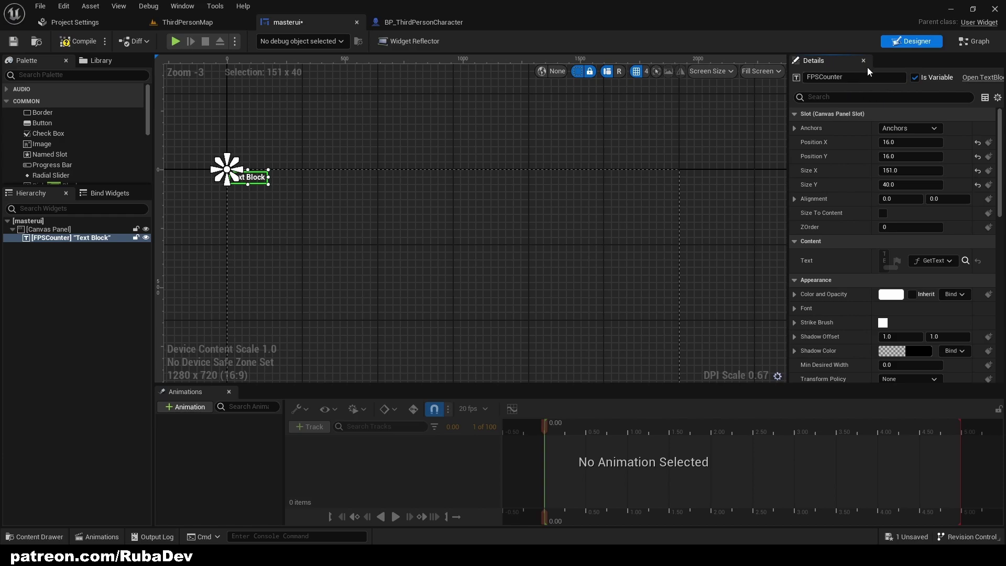
{"action": "left_click", "coordinate": [423, 22]}
{"action": "left_click", "coordinate": [287, 22]}
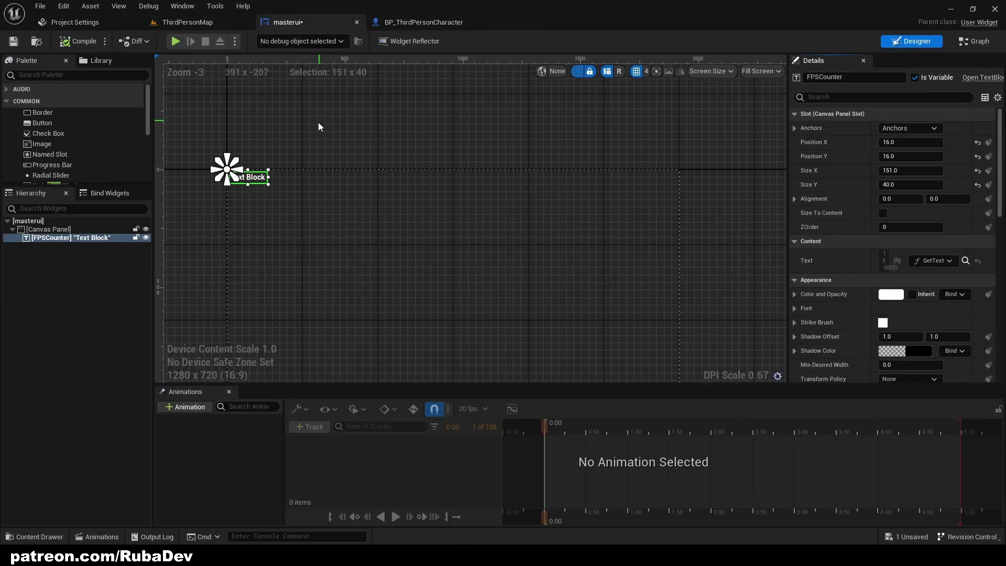
{"action": "right_click_drag", "start_coordinate": [423, 69], "coordinate": [347, 84]}
- Create a User Widget blueprint named OptionsUI in the project's Content folder
{"action": "left_click", "coordinate": [207, 25]}
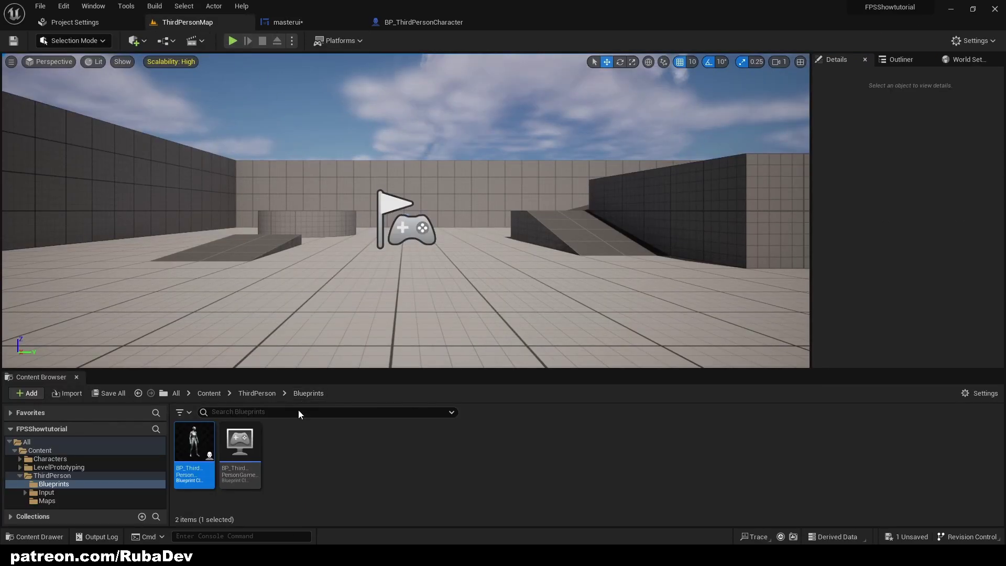
{"action": "left_click", "coordinate": [254, 392]}
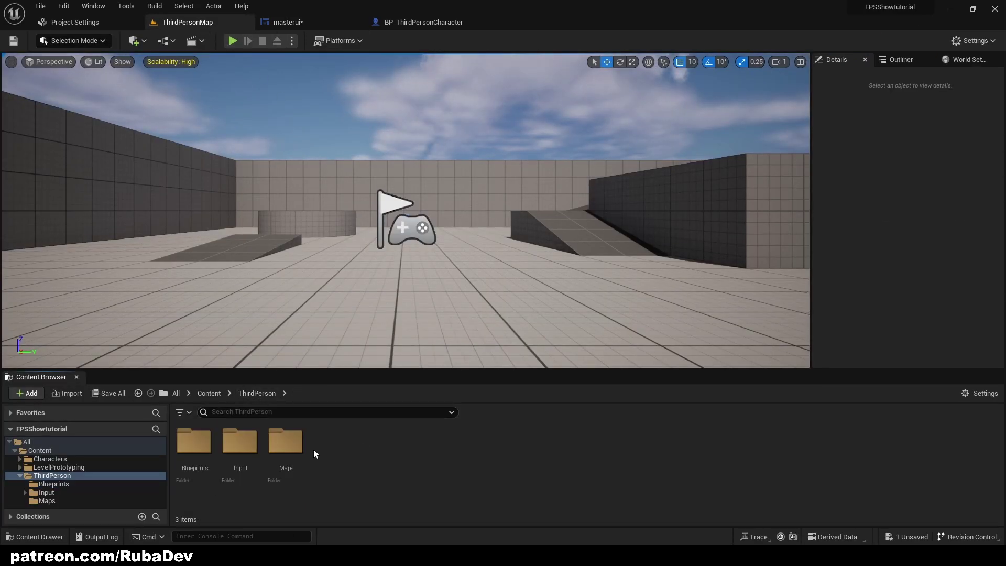
{"action": "double_click", "coordinate": [202, 443]}
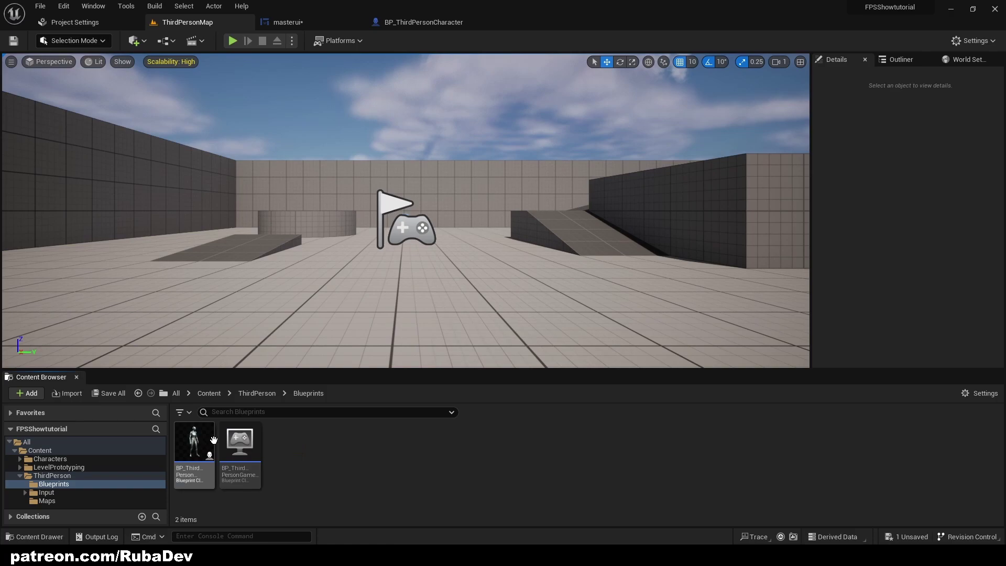
{"action": "left_click", "coordinate": [209, 393]}
{"action": "right_click", "coordinate": [373, 450]}
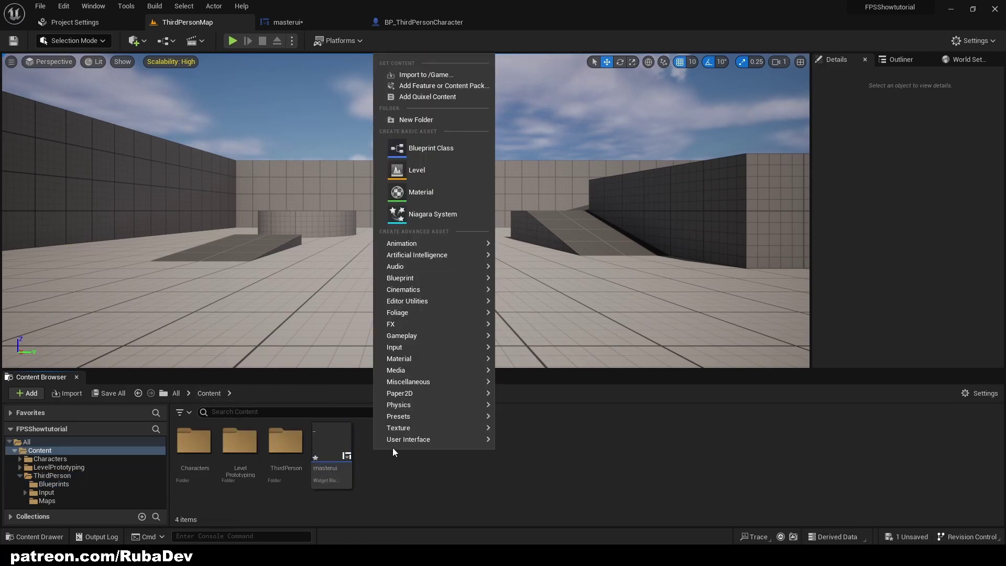
{"action": "mouse_move", "coordinate": [419, 498]}
{"action": "left_click", "coordinate": [560, 526]}
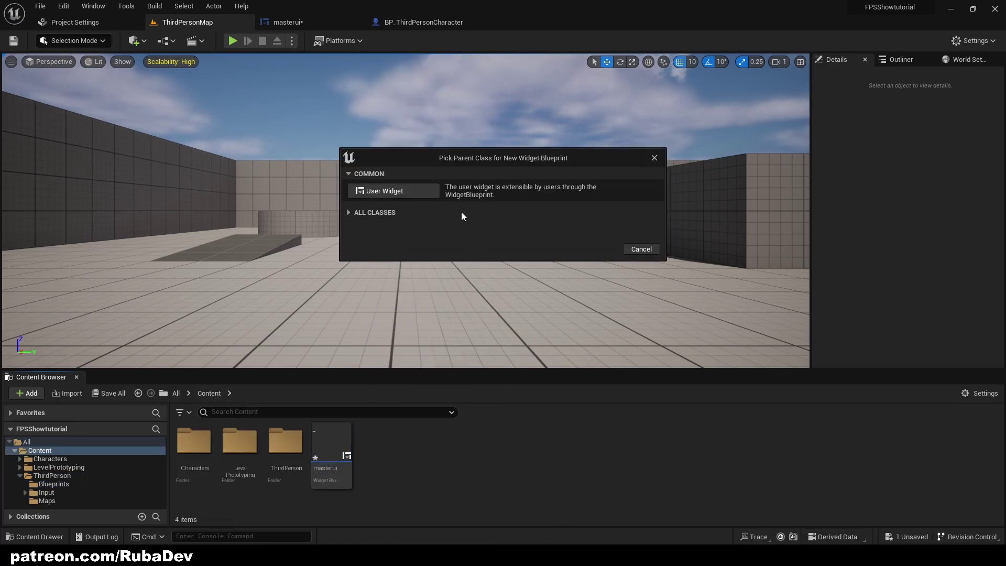
{"action": "left_click", "coordinate": [414, 189]}
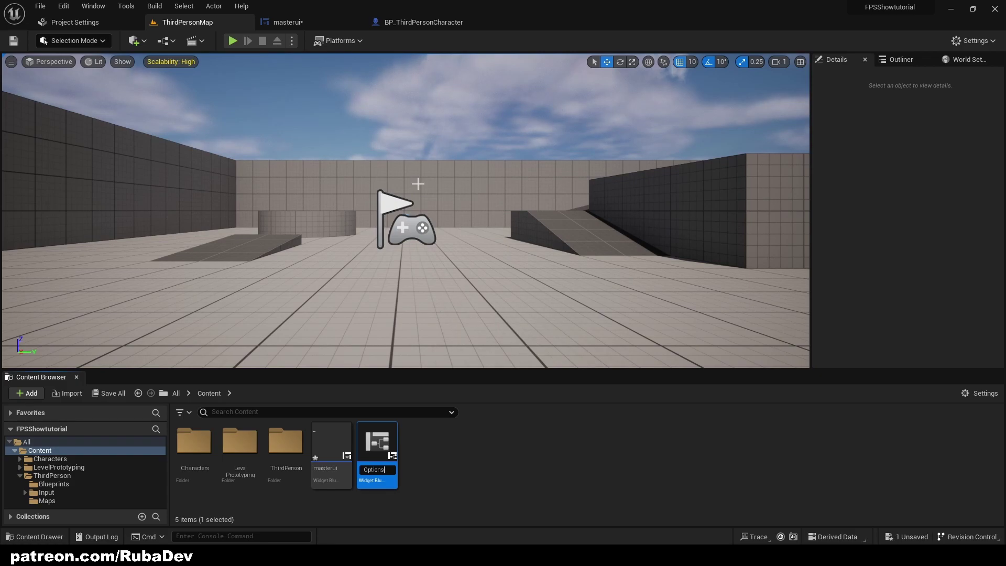
{"action": "key", "text": "Return"}
{"action": "left_click", "coordinate": [488, 448]}
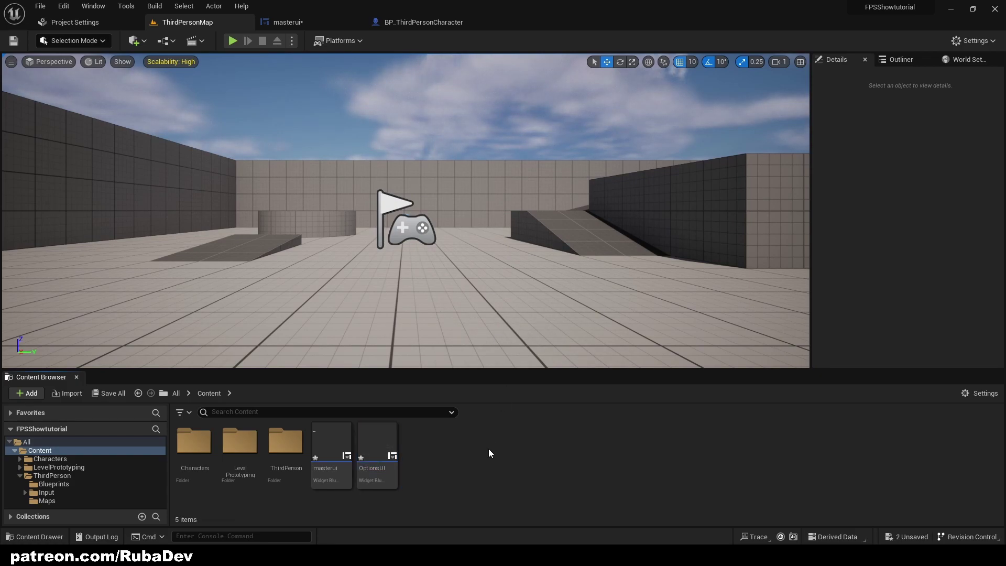
- Open OptionsUI and add a Canvas Panel as its root widget
{"action": "double_click", "coordinate": [369, 439]}
{"action": "left_click", "coordinate": [93, 74]}
{"action": "type", "text": "canvas"}
{"action": "left_click_drag", "start_coordinate": [58, 101], "coordinate": [348, 153]}
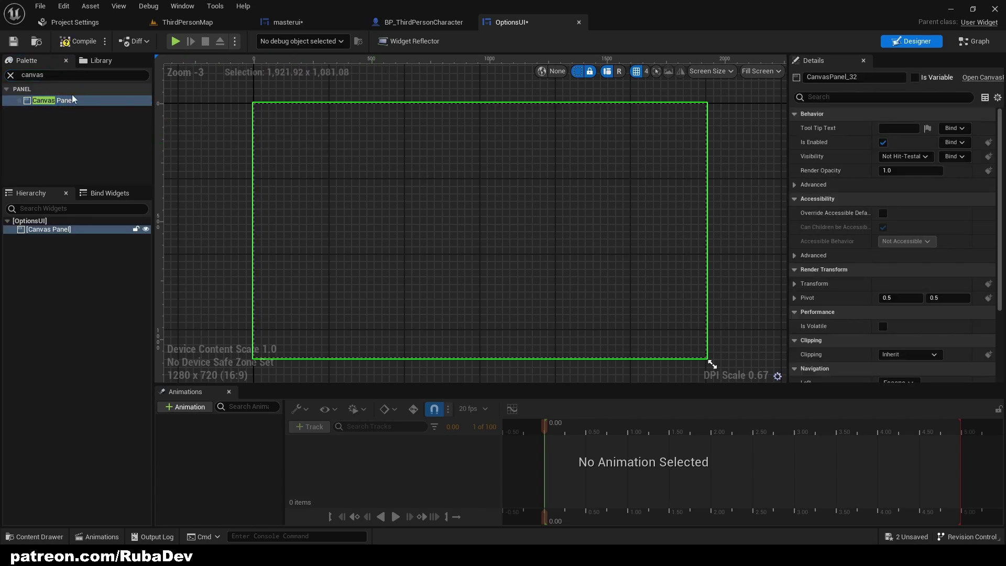
- Add a Border inside the Canvas Panel and anchor it to stretch across the full canvas
{"action": "left_click", "coordinate": [10, 76]}
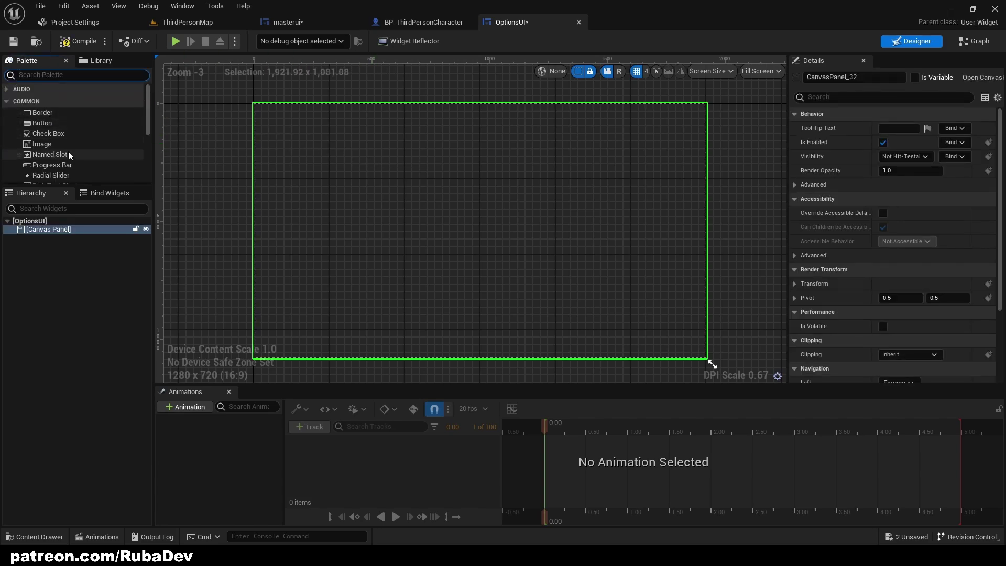
{"action": "type", "text": "bor"}
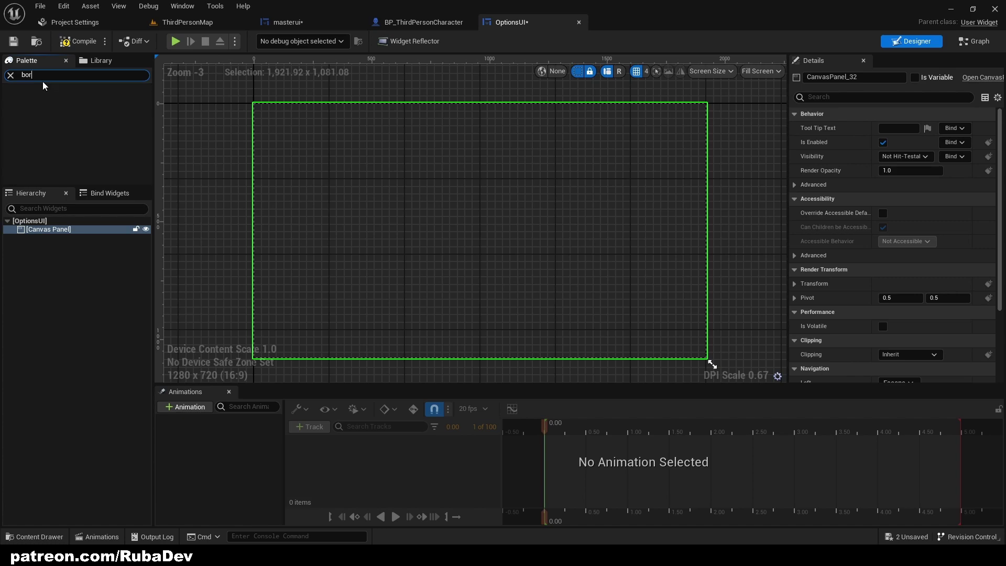
{"action": "type", "text": "der"}
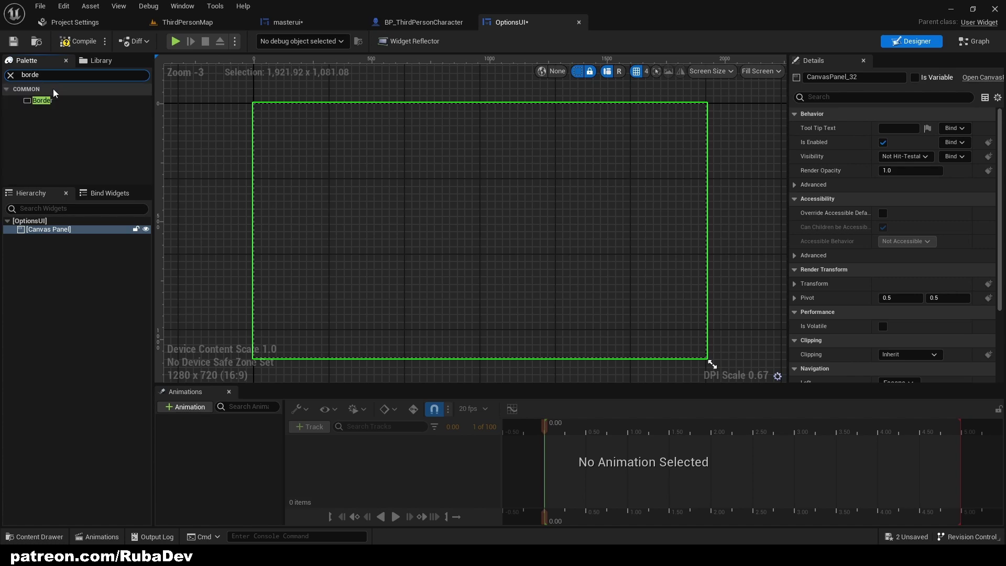
{"action": "left_click_drag", "start_coordinate": [55, 100], "coordinate": [425, 150]}
{"action": "left_click", "coordinate": [910, 128]}
{"action": "left_click", "coordinate": [984, 262]}
- Set the Border's left, top, right and bottom offsets to 0 so it fills the canvas
{"action": "type", "text": "0"}
{"action": "key", "text": "Tab"}
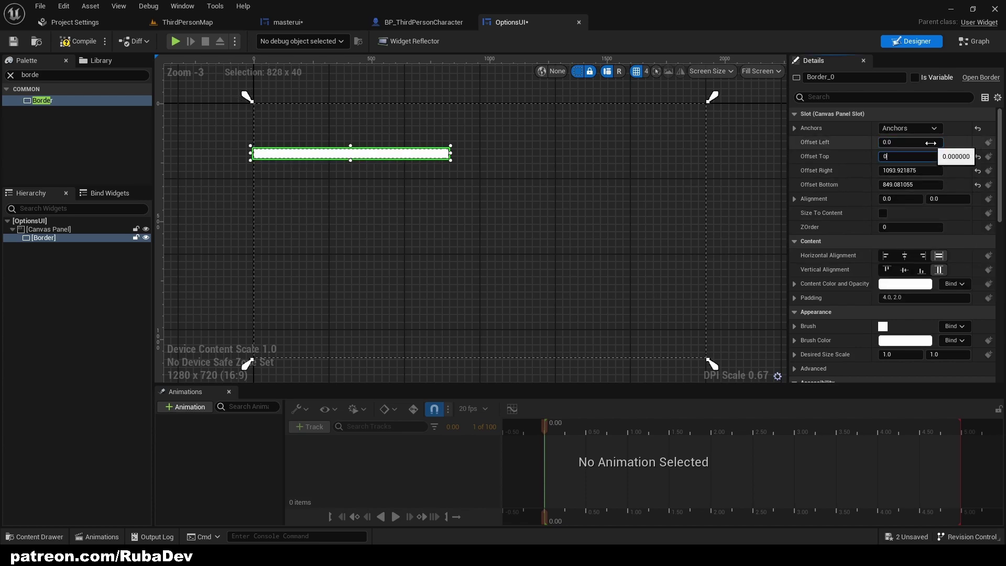
{"action": "type", "text": "0"}
{"action": "key", "text": "Tab"}
{"action": "type", "text": "0"}
{"action": "key", "text": "Tab"}
{"action": "type", "text": "0"}
{"action": "key", "text": "Return"}
- Darken the Border's Brush Color from white to near black
{"action": "scroll", "coordinate": [922, 142], "scroll_direction": "down", "scroll_amount": 3}
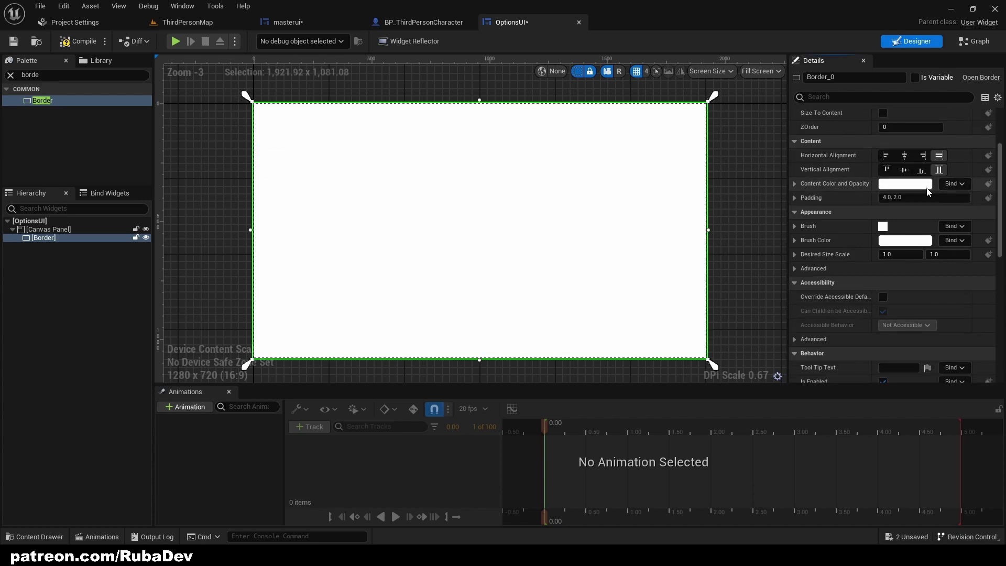
{"action": "left_click", "coordinate": [885, 290]}
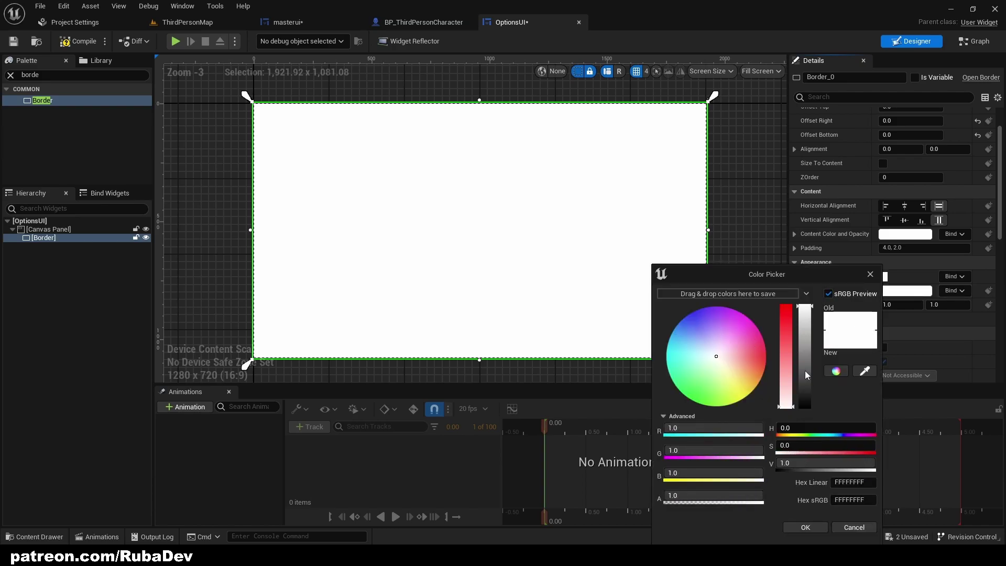
{"action": "left_click_drag", "start_coordinate": [807, 370], "coordinate": [811, 405]}
{"action": "left_click", "coordinate": [222, 187]}
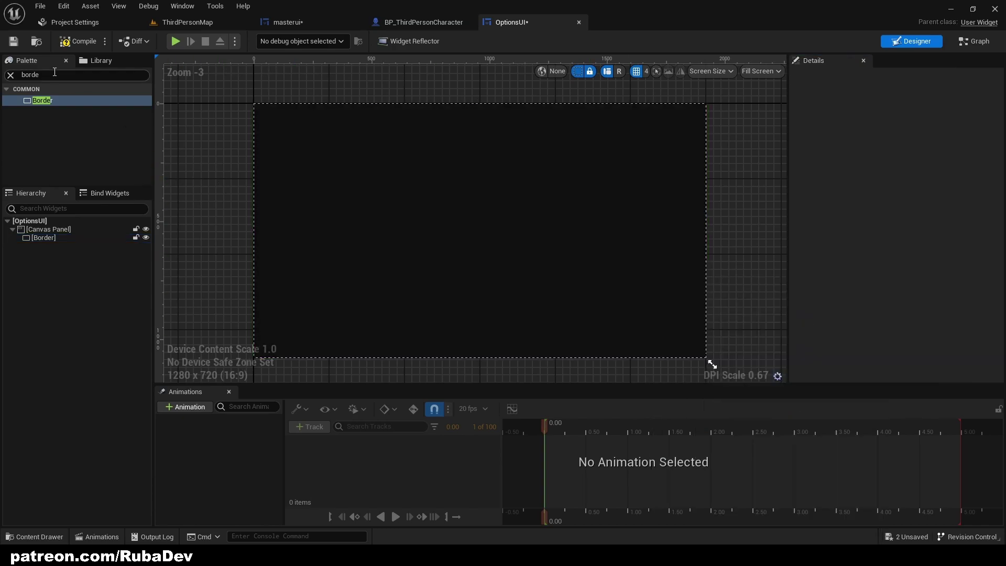
- Add a Text widget inside the Border of OptionsUI
{"action": "left_click", "coordinate": [55, 72]}
{"action": "type", "text": "text"}
{"action": "left_click_drag", "start_coordinate": [40, 110], "coordinate": [458, 127]}
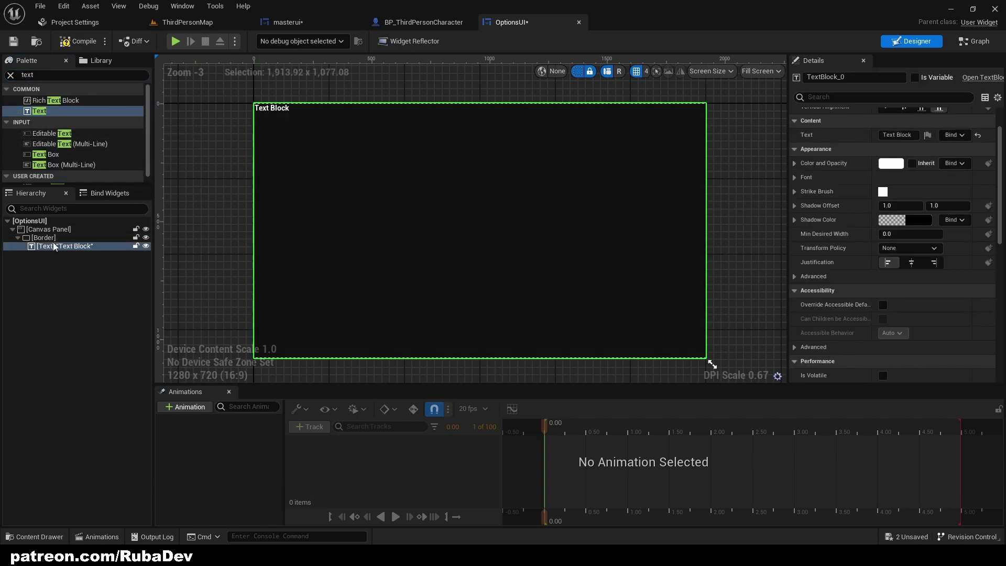
- Delete the Text widget inside the Border and add a new one directly under the Canvas Panel
{"action": "key", "text": "Delete"}
{"action": "left_click", "coordinate": [49, 229]}
{"action": "left_click_drag", "start_coordinate": [47, 111], "coordinate": [54, 236]}
- Move the Text widget to the upper middle of the canvas and anchor it there, centred horizontally near the top edge
{"action": "left_click", "coordinate": [278, 110]}
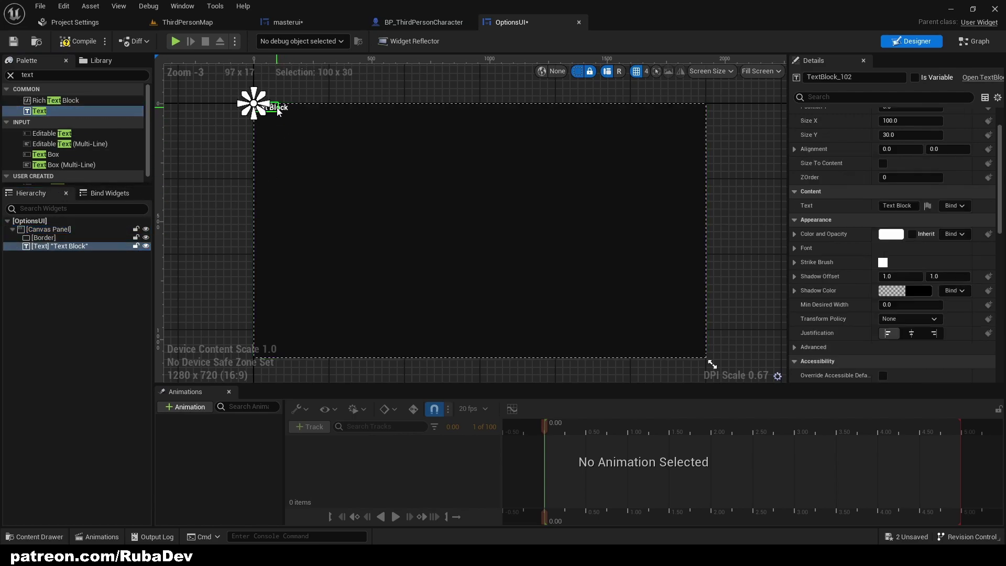
{"action": "left_click_drag", "start_coordinate": [276, 109], "coordinate": [479, 120]}
{"action": "scroll", "coordinate": [922, 157], "scroll_direction": "up", "scroll_amount": 2}
{"action": "left_click", "coordinate": [922, 129]}
{"action": "left_click", "coordinate": [914, 153]}
{"action": "scroll", "coordinate": [480, 121], "scroll_direction": "up", "scroll_amount": 5}
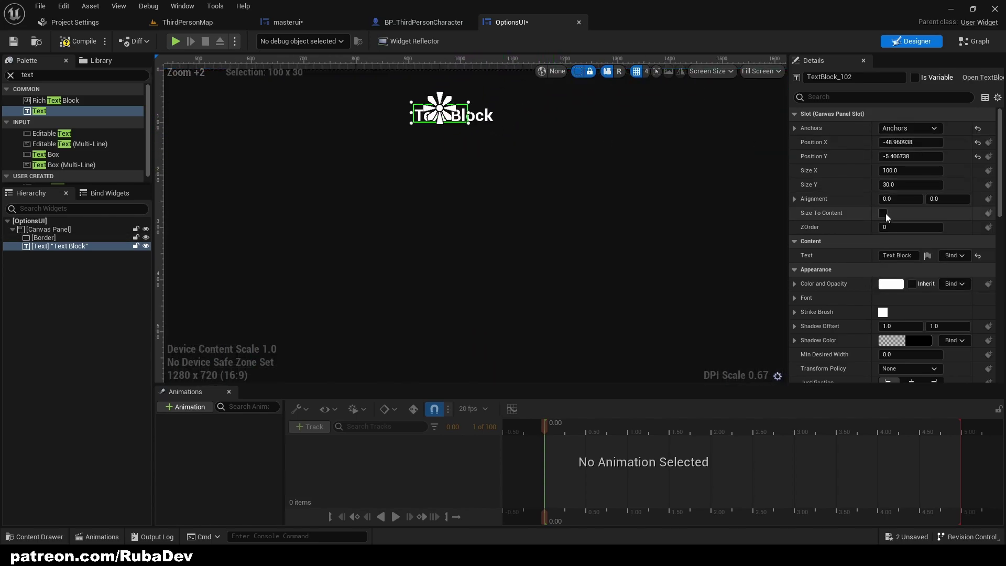
- Size the Text widget to its content, with position 0, 0 and alignment 0.5, 0.5
{"action": "left_click", "coordinate": [883, 214]}
{"action": "left_click", "coordinate": [925, 143]}
{"action": "type", "text": "0"}
{"action": "key", "text": "Tab"}
{"action": "type", "text": "0"}
{"action": "key", "text": "Tab"}
{"action": "type", "text": "0.5"}
{"action": "key", "text": "Tab"}
{"action": "type", "text": "0.5"}
{"action": "key", "text": "Return"}
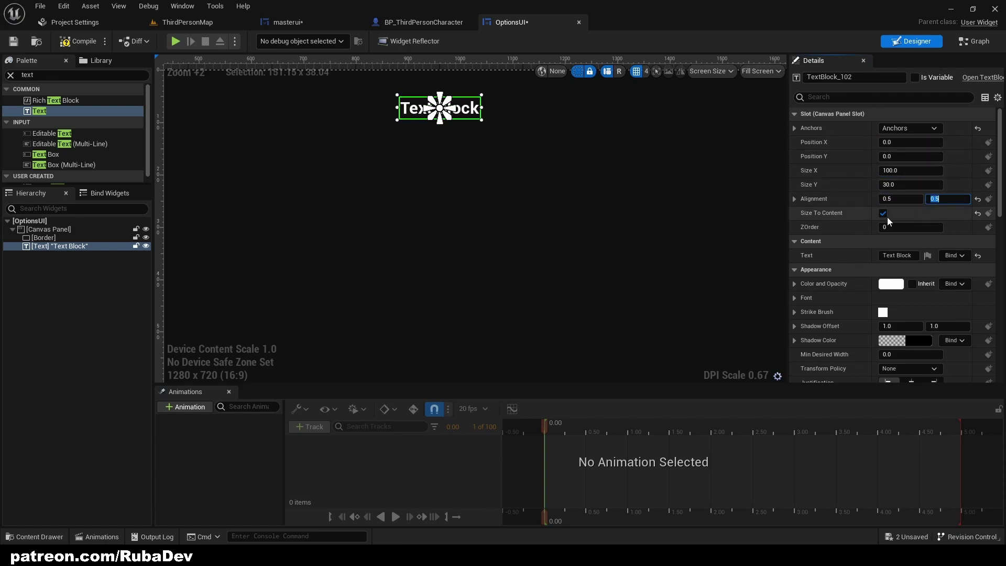
- Set the heading's text to "Options Menu"
{"action": "type", "text": "Op"}
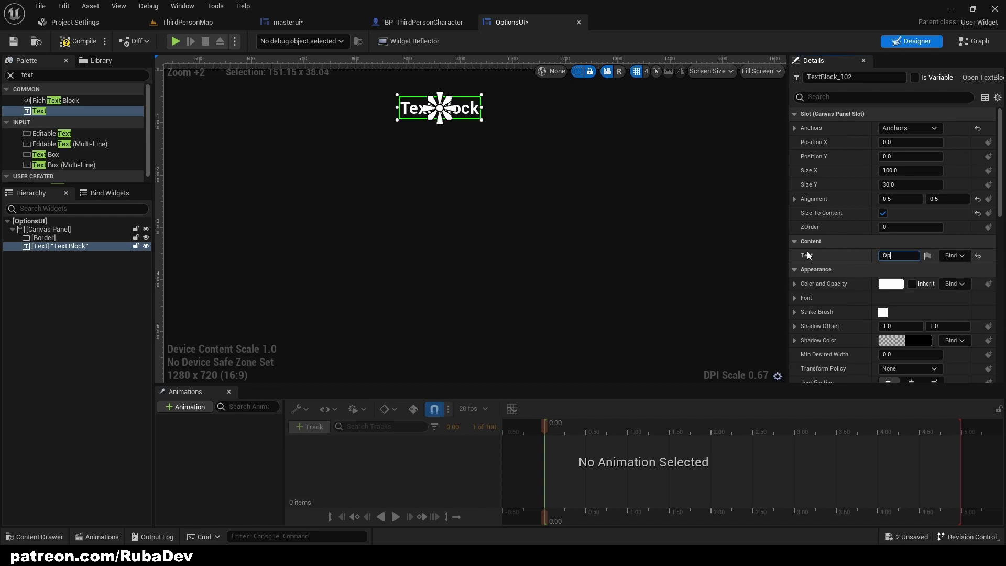
{"action": "type", "text": "tions Menu"}
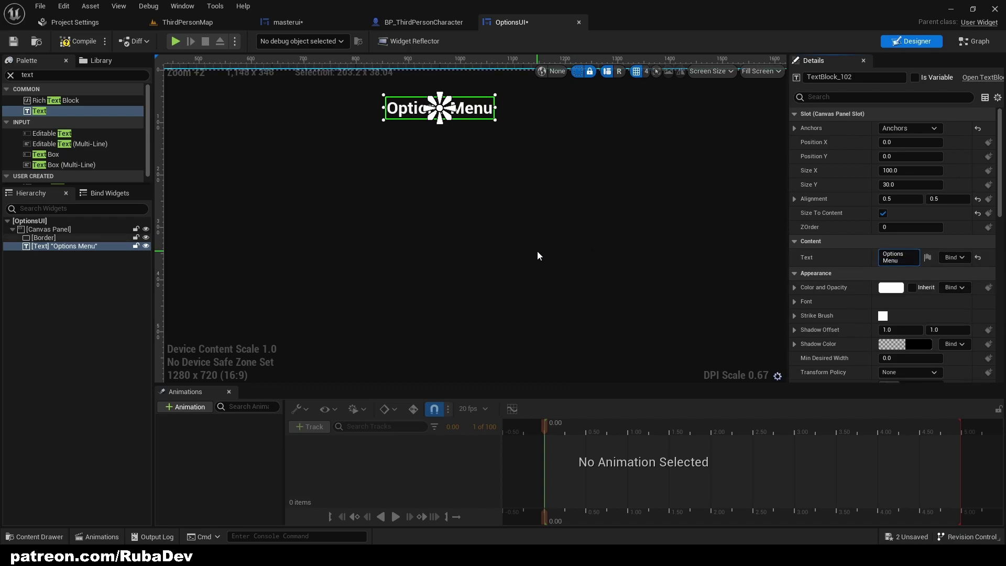
{"action": "left_click", "coordinate": [534, 250]}
- Add a Vertical Box to OptionsUI and place it directly under the Canvas Panel, outside the Border
{"action": "scroll", "coordinate": [427, 191], "scroll_direction": "down", "scroll_amount": 2}
{"action": "scroll", "coordinate": [390, 211], "scroll_direction": "up", "scroll_amount": 1}
{"action": "right_click_drag", "start_coordinate": [525, 145], "coordinate": [618, 90]}
{"action": "scroll", "coordinate": [595, 81], "scroll_direction": "down", "scroll_amount": 1}
{"action": "type", "text": "v"}
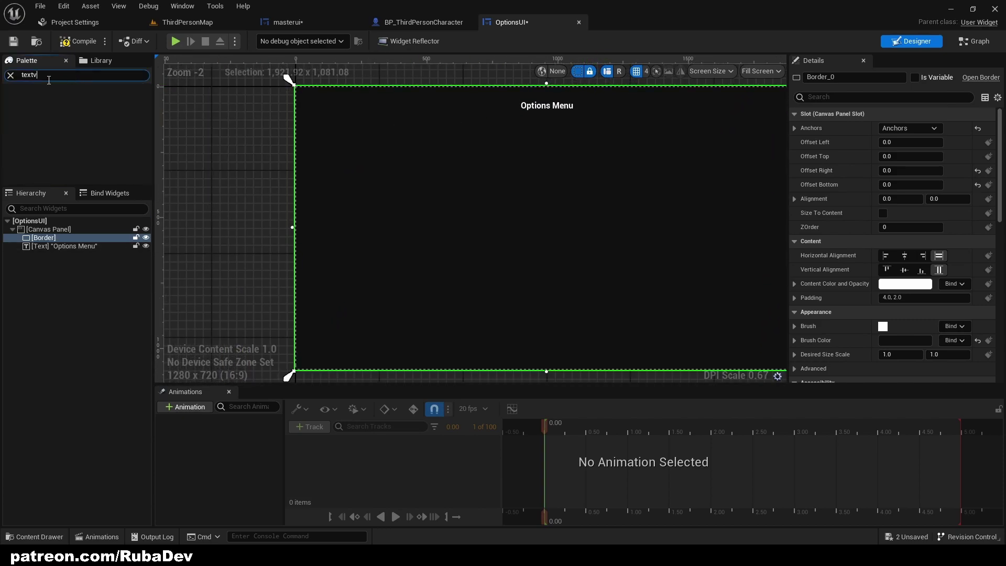
{"action": "type", "text": "ver"}
{"action": "left_click_drag", "start_coordinate": [36, 77], "coordinate": [339, 159]}
{"action": "type", "text": "tic"}
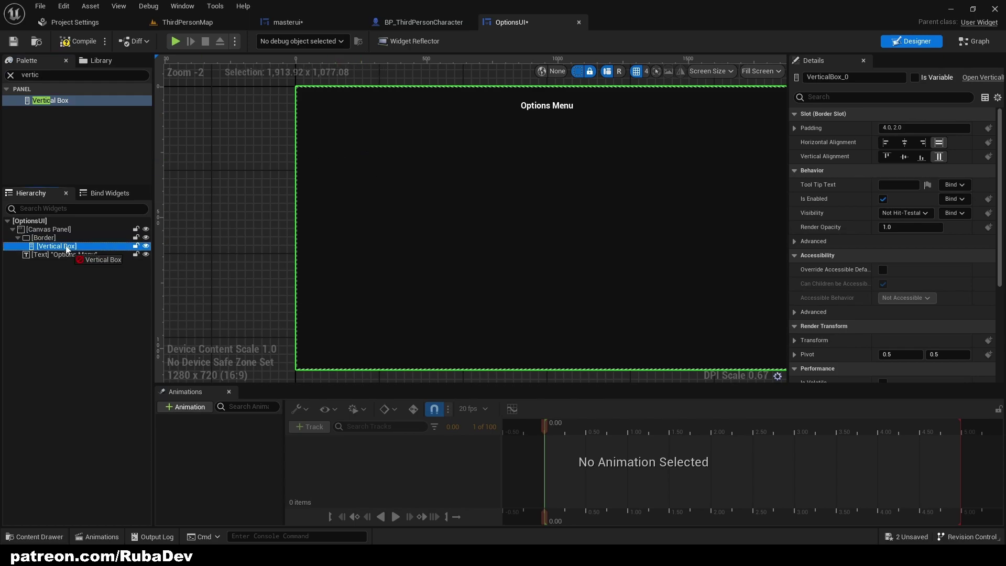
{"action": "left_click_drag", "start_coordinate": [65, 248], "coordinate": [61, 227]}
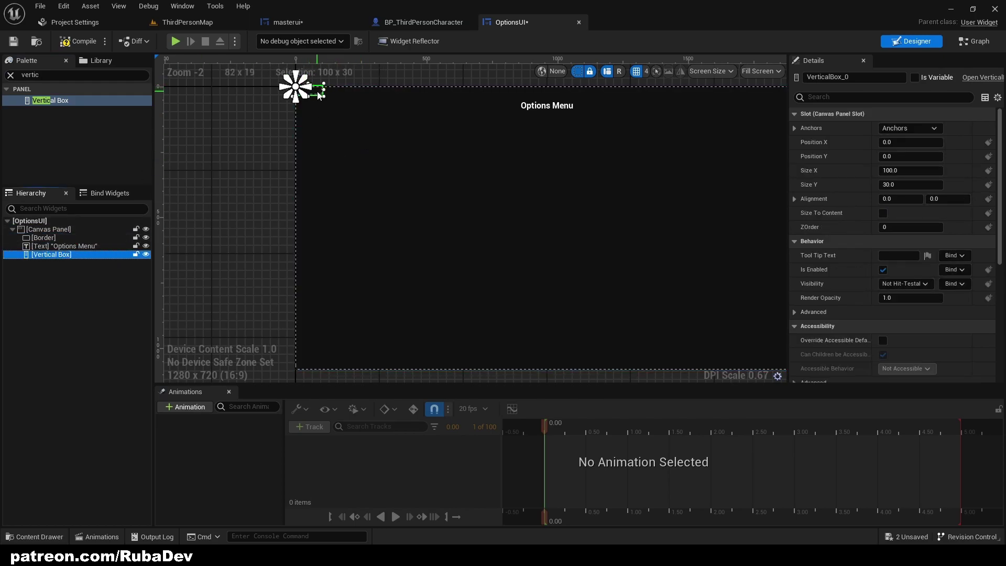
- Position the Vertical Box below the Options Menu heading and resize it to about 1605 by 630
{"action": "left_click_drag", "start_coordinate": [318, 93], "coordinate": [778, 305]}
{"action": "right_click_drag", "start_coordinate": [659, 271], "coordinate": [595, 263]}
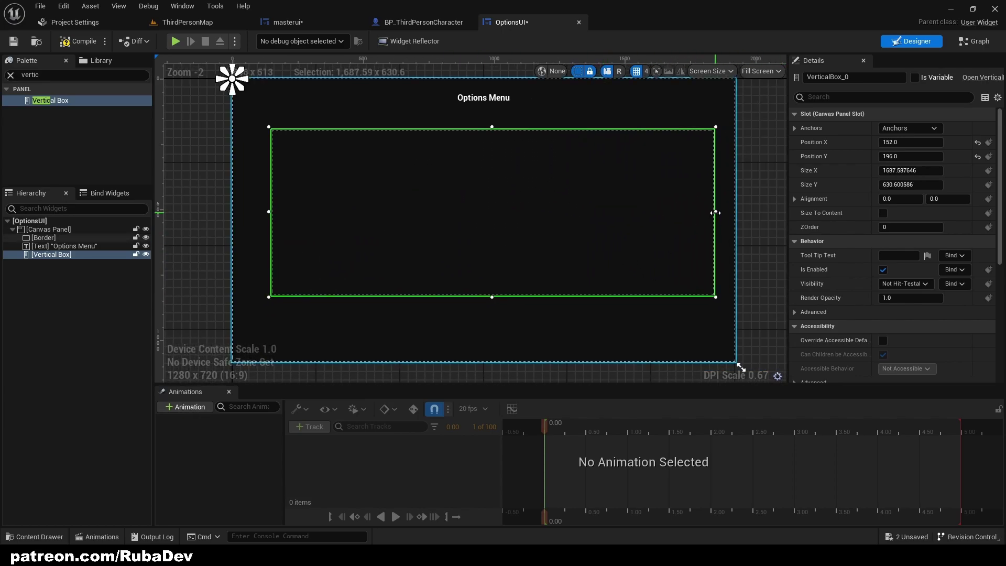
{"action": "left_click_drag", "start_coordinate": [715, 213], "coordinate": [694, 212]}
- Anchor the Vertical Box to the canvas centre with position 0, 0 and alignment 0.5, 0.5
{"action": "left_click", "coordinate": [903, 131]}
{"action": "left_click", "coordinate": [910, 186]}
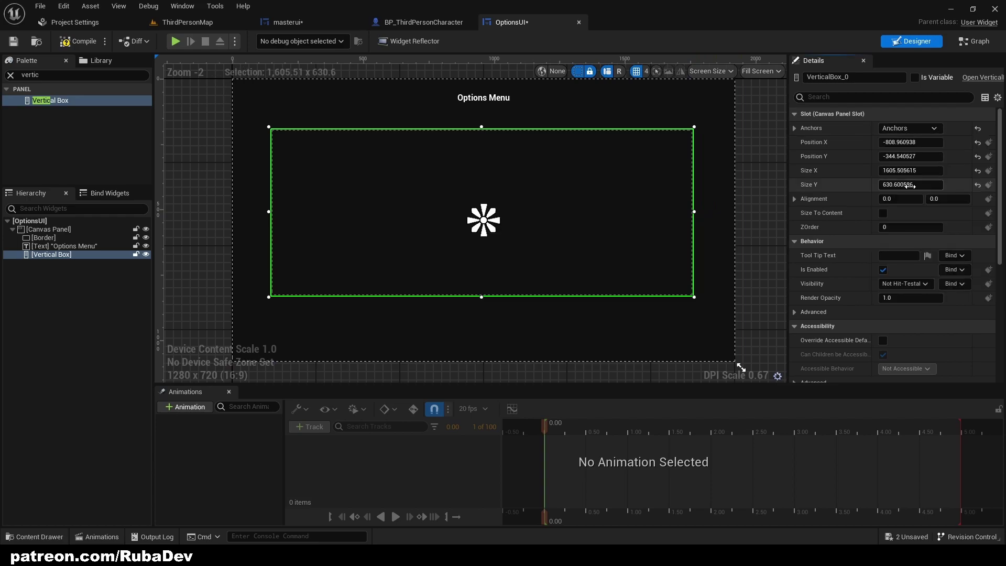
{"action": "type", "text": "0"}
{"action": "key", "text": "Tab"}
{"action": "type", "text": "0"}
{"action": "key", "text": "Tab"}
{"action": "key", "text": "Tab"}
{"action": "type", "text": "0.5"}
{"action": "key", "text": "Tab"}
{"action": "type", "text": "0.5"}
{"action": "key", "text": "Return"}
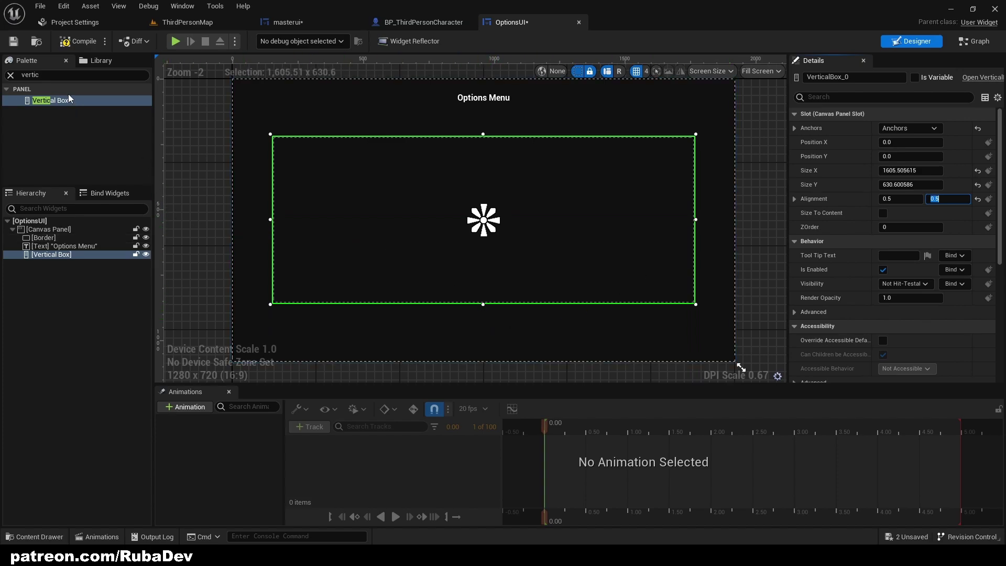
- Add a Horizontal Box inside the Vertical Box and place a Text widget in it
{"action": "type", "text": "hori"}
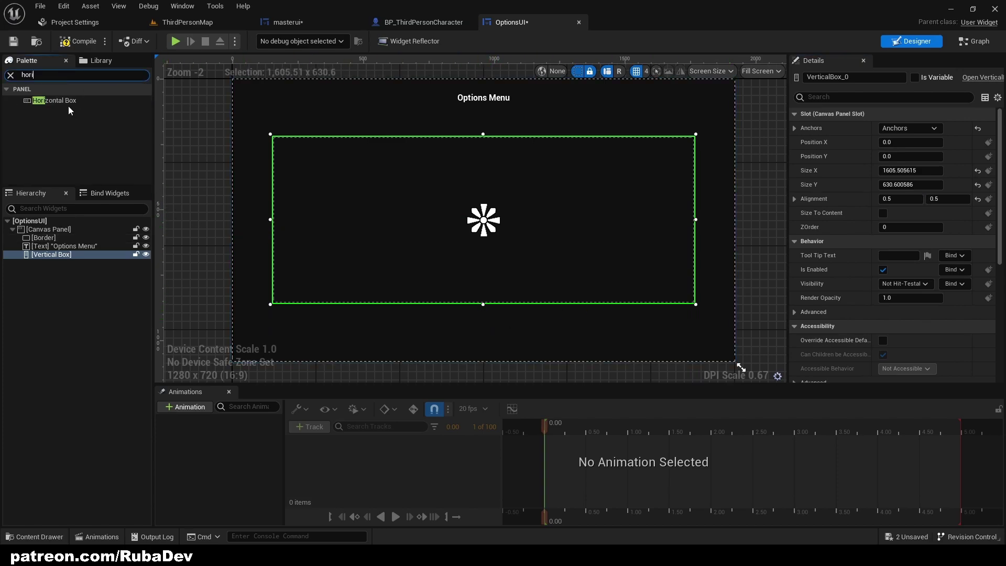
{"action": "left_click_drag", "start_coordinate": [68, 106], "coordinate": [55, 259]}
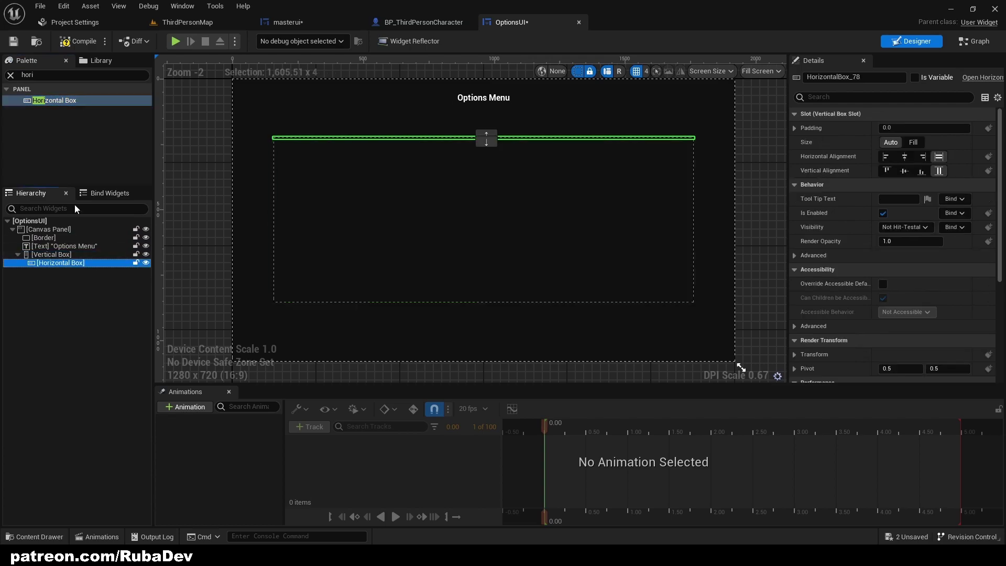
{"action": "left_click", "coordinate": [63, 78]}
{"action": "type", "text": "text"}
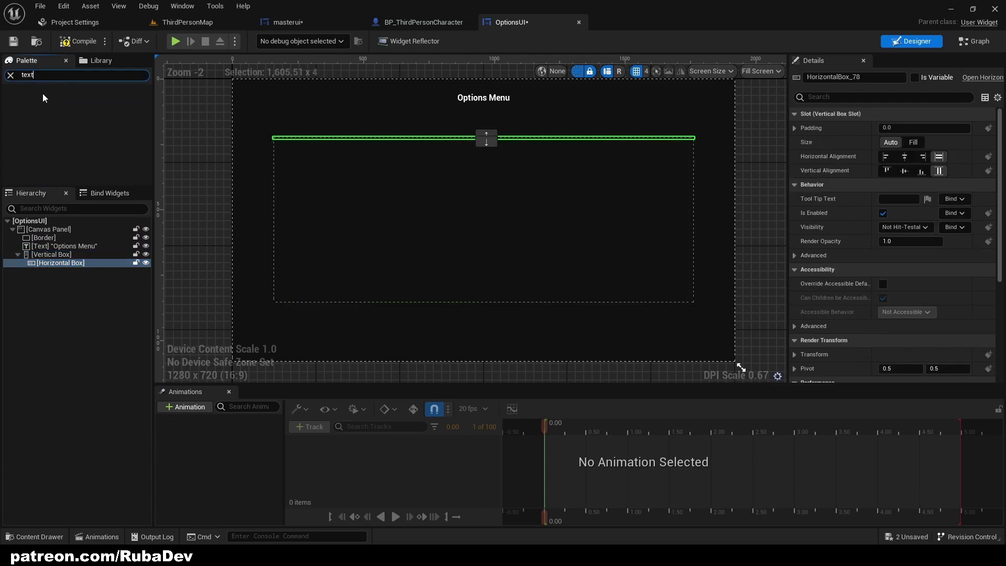
{"action": "left_click_drag", "start_coordinate": [40, 111], "coordinate": [69, 264]}
- Add a Check Box to the Horizontal Box after the Text widget
{"action": "left_click", "coordinate": [38, 77]}
{"action": "type", "text": "s"}
{"action": "key", "text": "BackSpace"}
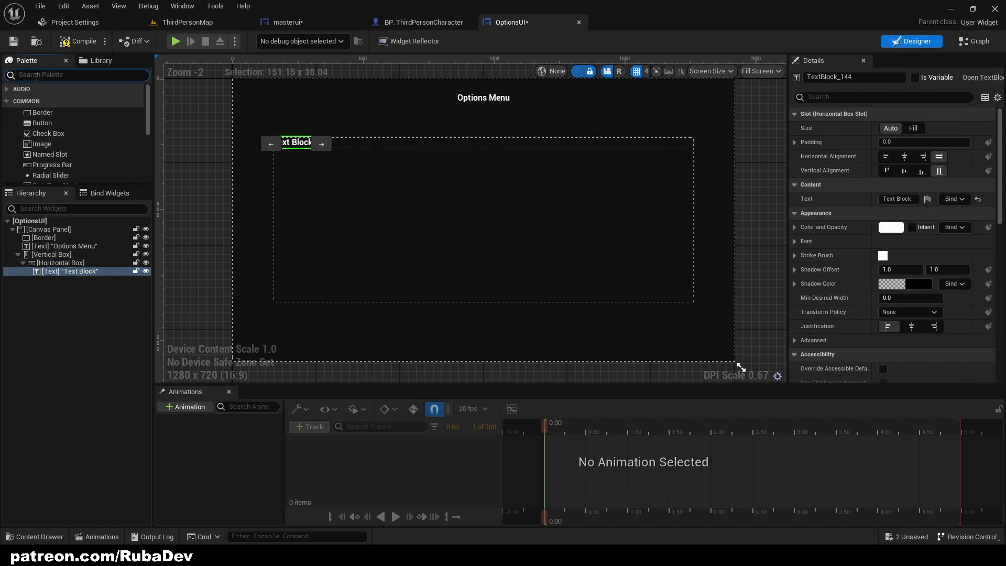
{"action": "type", "text": "check"}
{"action": "left_click_drag", "start_coordinate": [47, 100], "coordinate": [63, 265]}
{"action": "left_click", "coordinate": [63, 265]}
{"action": "left_click", "coordinate": [65, 270]}
{"action": "scroll", "coordinate": [343, 202], "scroll_direction": "up", "scroll_amount": 3}
{"action": "left_click", "coordinate": [329, 187]}
{"action": "scroll", "coordinate": [283, 151], "scroll_direction": "up", "scroll_amount": 1}
{"action": "right_click_drag", "start_coordinate": [274, 131], "coordinate": [385, 252]}
{"action": "left_click", "coordinate": [380, 208]}
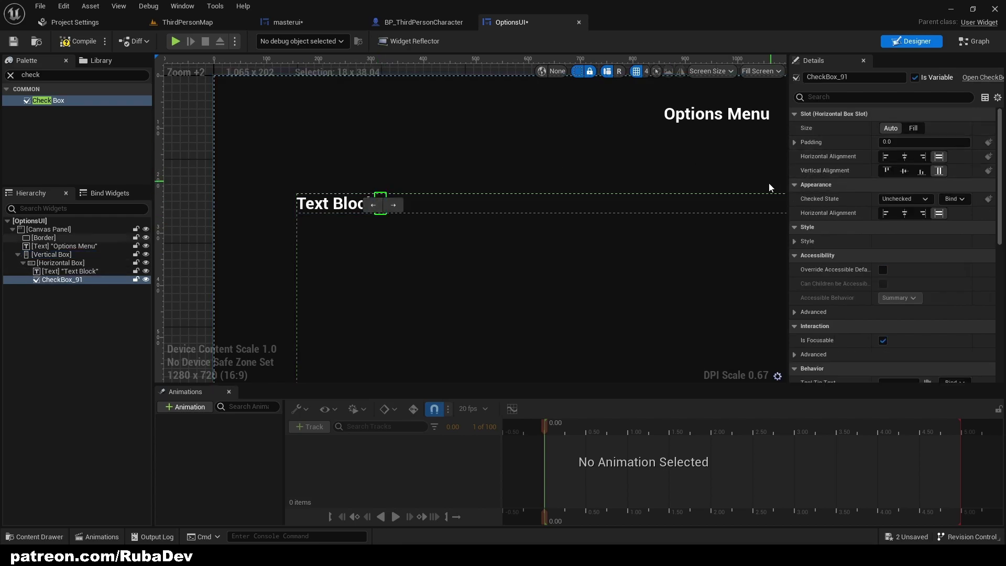
- Set the text beside the check box to "Show FPS Counter"
{"action": "left_click", "coordinate": [338, 209]}
{"action": "left_click", "coordinate": [897, 198]}
{"action": "key", "text": "BackSpace"}
{"action": "type", "text": "Show FPS Counter"}
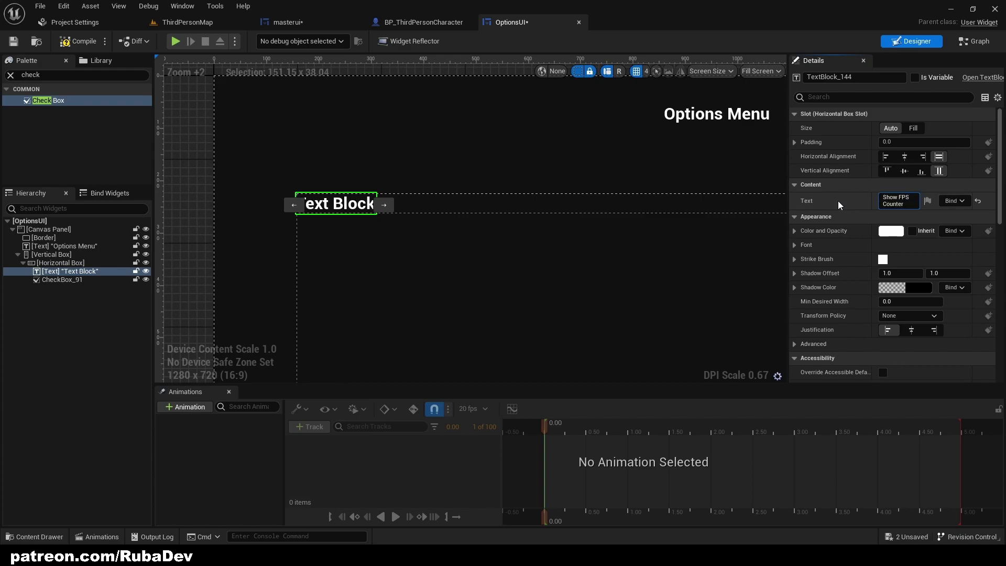
{"action": "key", "text": "Return"}
{"action": "left_click", "coordinate": [440, 267]}
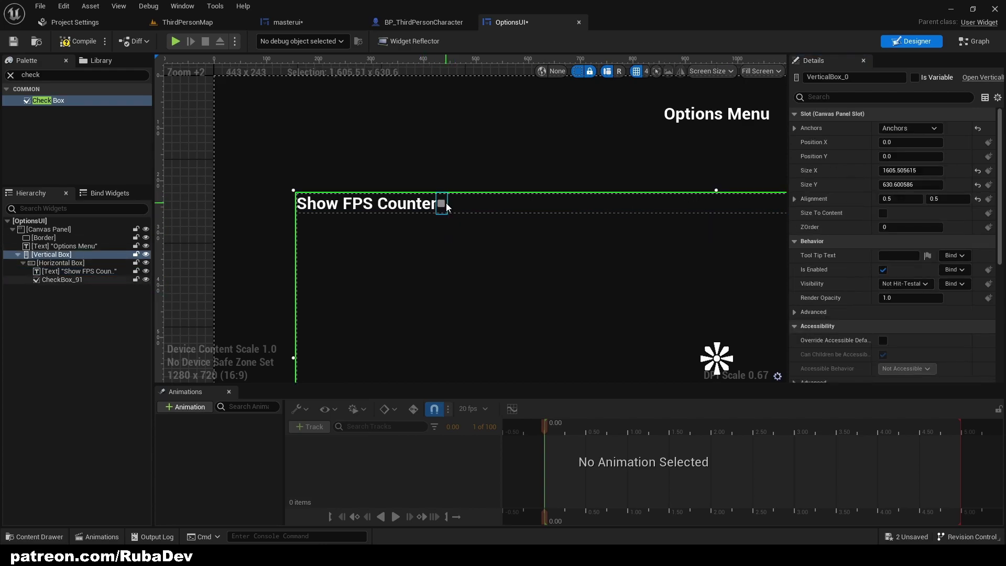
- Set the check box's left padding to 100 to separate it from its label
{"action": "left_click", "coordinate": [442, 204]}
{"action": "left_click", "coordinate": [795, 142]}
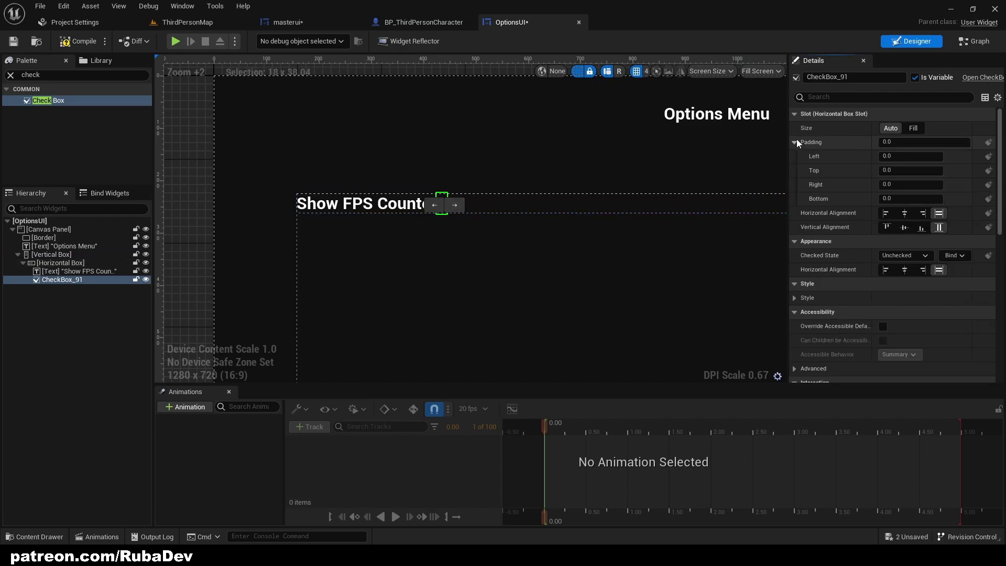
{"action": "left_click", "coordinate": [904, 161]}
{"action": "type", "text": "100"}
{"action": "key", "text": "Return"}
{"action": "left_click", "coordinate": [580, 137]}
{"action": "scroll", "coordinate": [594, 214], "scroll_direction": "up", "scroll_amount": 1}
{"action": "left_click", "coordinate": [476, 203]}
{"action": "scroll", "coordinate": [477, 203], "scroll_direction": "up", "scroll_amount": 1}
{"action": "mouse_move", "coordinate": [451, 231]}
{"action": "right_mouse_down"}
{"action": "mouse_move", "coordinate": [529, 228]}
{"action": "mouse_move", "coordinate": [440, 218]}
{"action": "right_mouse_up"}
{"action": "left_click", "coordinate": [388, 190]}
{"action": "left_click", "coordinate": [462, 228]}
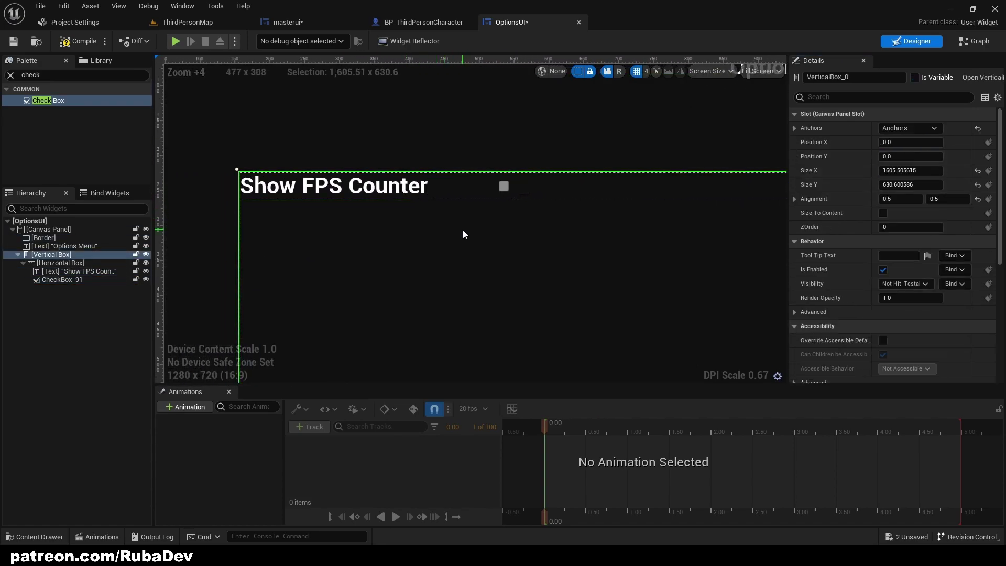
- Set the image size of the check box's Unchecked Image style to 40 by 40
{"action": "right_click_drag", "start_coordinate": [506, 206], "coordinate": [411, 216]}
{"action": "left_click", "coordinate": [409, 196]}
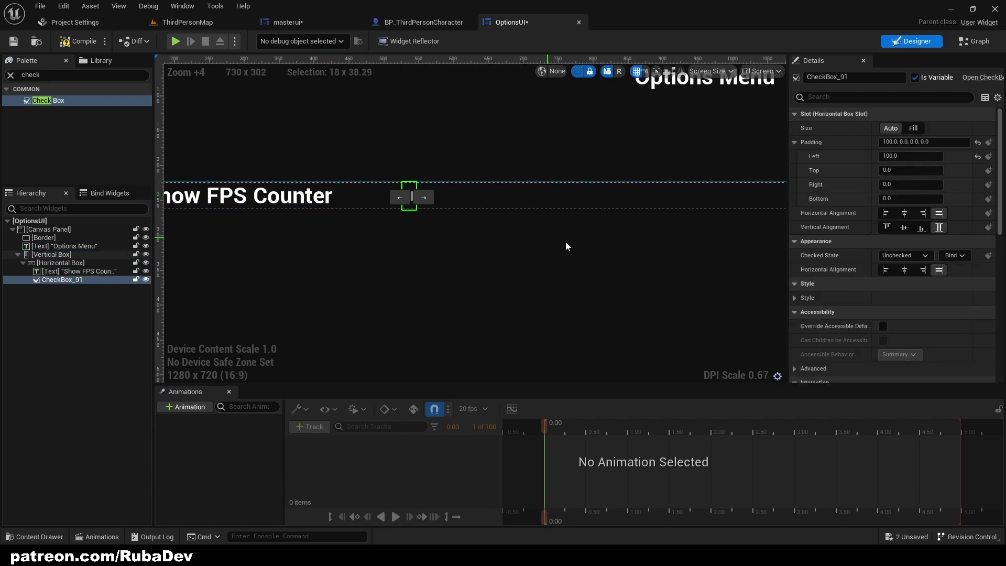
{"action": "scroll", "coordinate": [807, 266], "scroll_direction": "down", "scroll_amount": 1}
{"action": "left_click", "coordinate": [794, 280]}
{"action": "scroll", "coordinate": [833, 283], "scroll_direction": "down", "scroll_amount": 1}
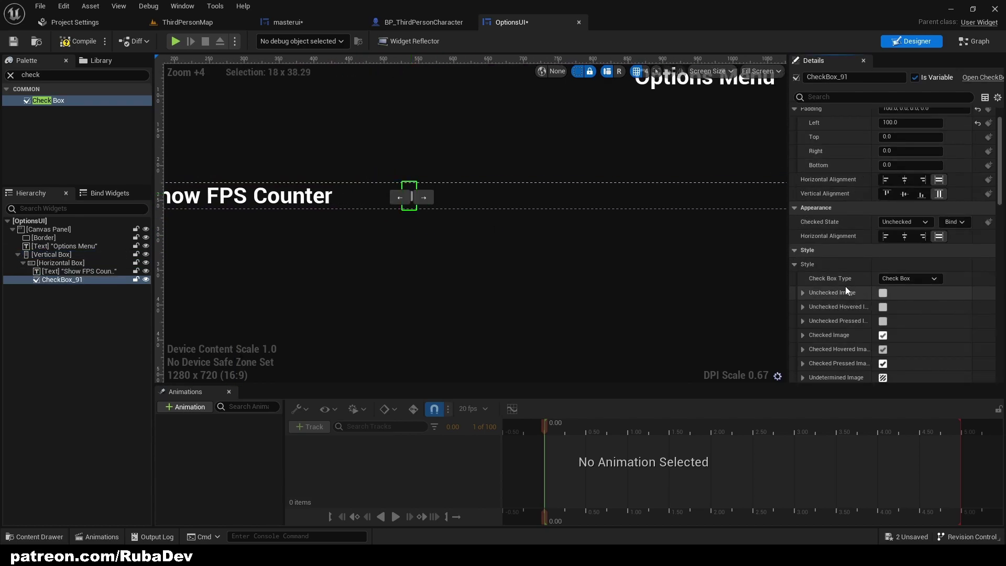
{"action": "left_click", "coordinate": [803, 292]}
{"action": "left_click", "coordinate": [811, 337]}
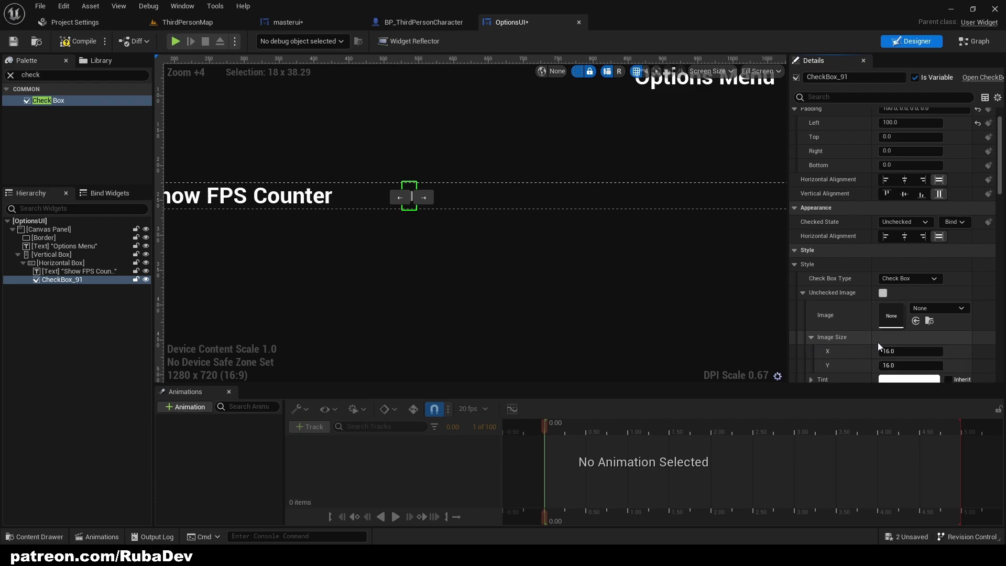
{"action": "left_click", "coordinate": [936, 352]}
{"action": "type", "text": "40"}
{"action": "key", "text": "Tab"}
{"action": "type", "text": "40"}
{"action": "key", "text": "Return"}
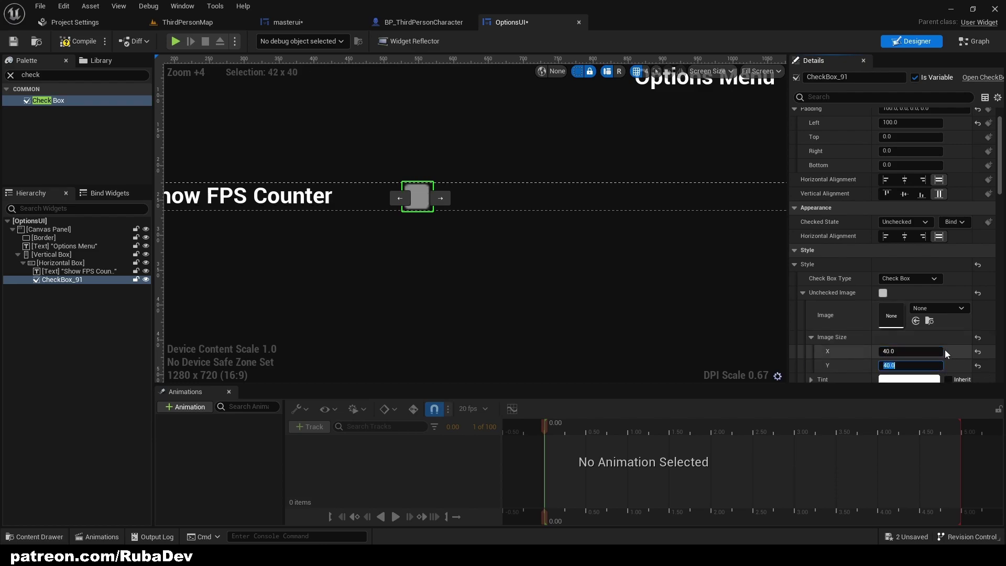
- Copy the Unchecked Image's image size to the Unchecked Hovered and Unchecked Pressed images
{"action": "left_click", "coordinate": [811, 337]}
{"action": "right_click", "coordinate": [843, 338]}
{"action": "left_click", "coordinate": [874, 387]}
{"action": "left_click", "coordinate": [802, 293]}
{"action": "left_click", "coordinate": [802, 307]}
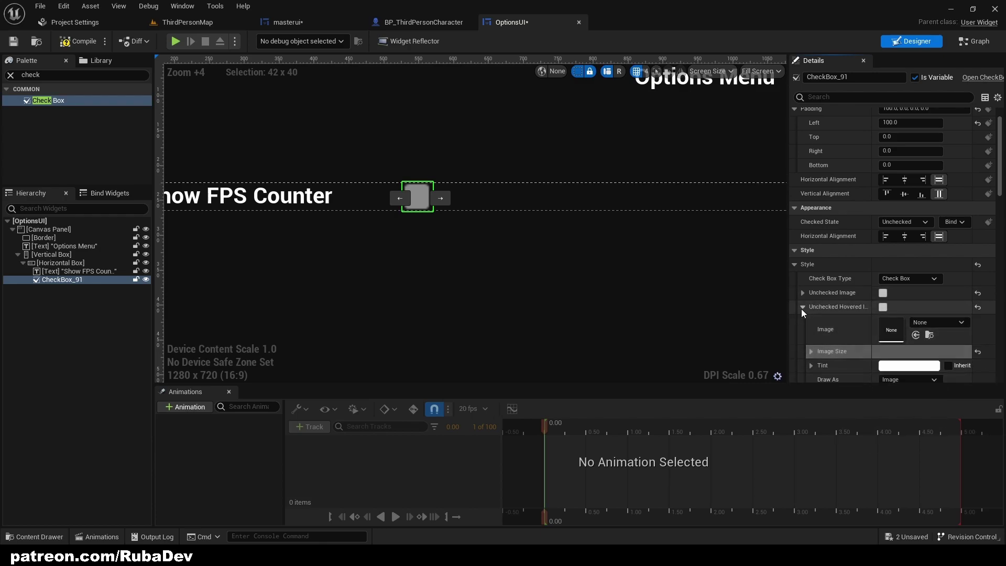
{"action": "left_click", "coordinate": [802, 307]}
{"action": "left_click", "coordinate": [802, 320]}
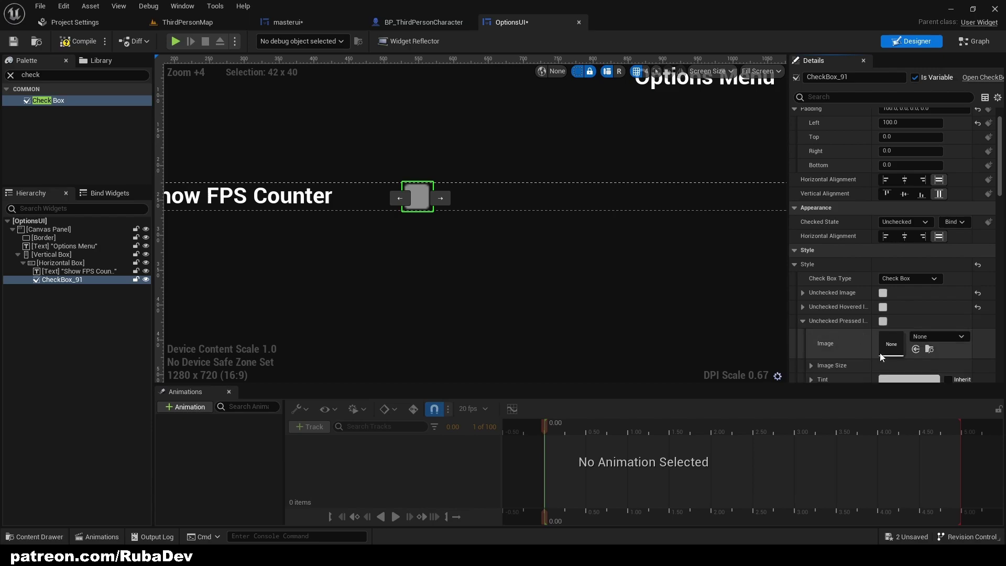
{"action": "left_click", "coordinate": [882, 361], "text": "shift"}
{"action": "left_click", "coordinate": [803, 321]}
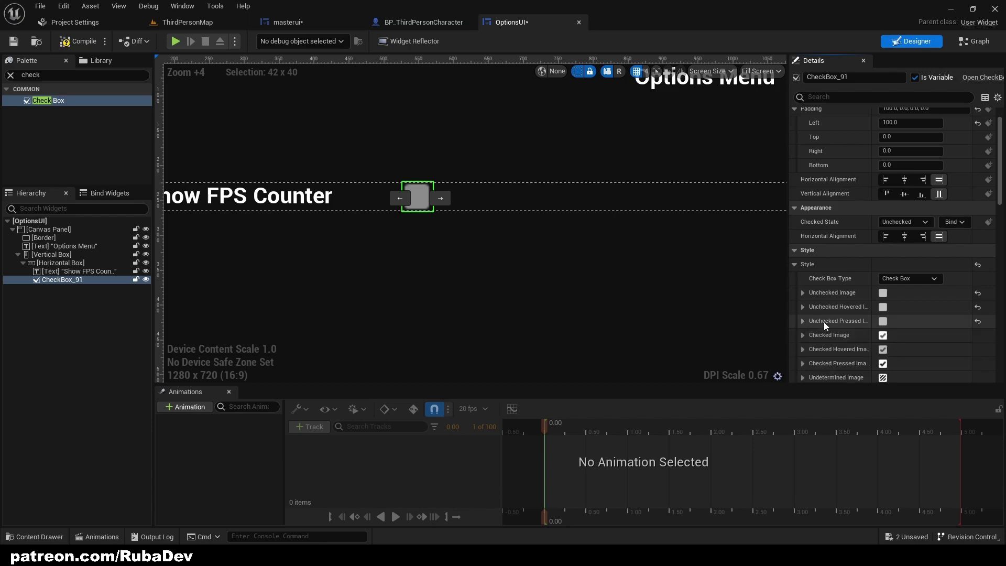
- Paste the copied image size into the Checked, Checked Hovered and Checked Pressed images
{"action": "scroll", "coordinate": [823, 321], "scroll_direction": "down", "scroll_amount": 2}
{"action": "left_click", "coordinate": [803, 302]}
{"action": "left_click", "coordinate": [857, 346], "text": "shift"}
{"action": "left_click", "coordinate": [804, 303]}
{"action": "left_click", "coordinate": [802, 316]}
{"action": "left_click", "coordinate": [843, 359], "text": "shift"}
{"action": "left_click", "coordinate": [802, 316]}
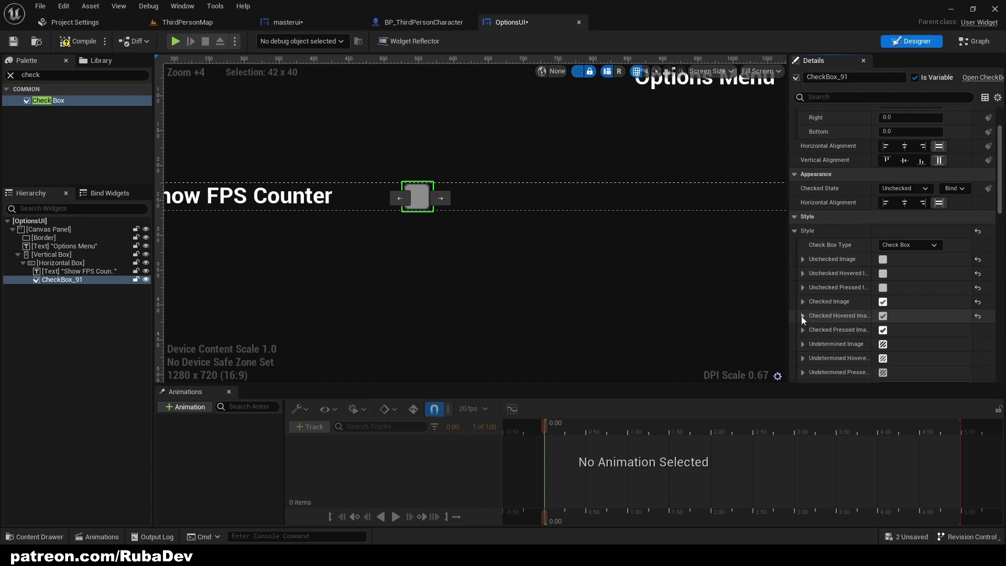
{"action": "left_click", "coordinate": [803, 330]}
{"action": "left_click", "coordinate": [819, 340], "text": "shift"}
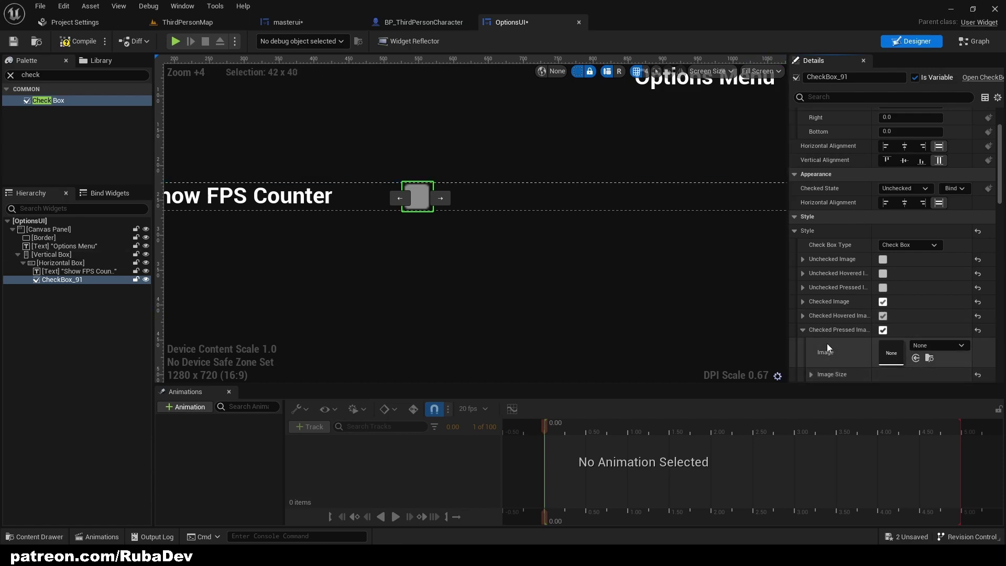
{"action": "left_click", "coordinate": [805, 331]}
- Paste the copied image size into the Undetermined, Undetermined Hovered and Undetermined Pressed images
{"action": "scroll", "coordinate": [805, 322], "scroll_direction": "down", "scroll_amount": 2}
{"action": "left_click", "coordinate": [804, 313]}
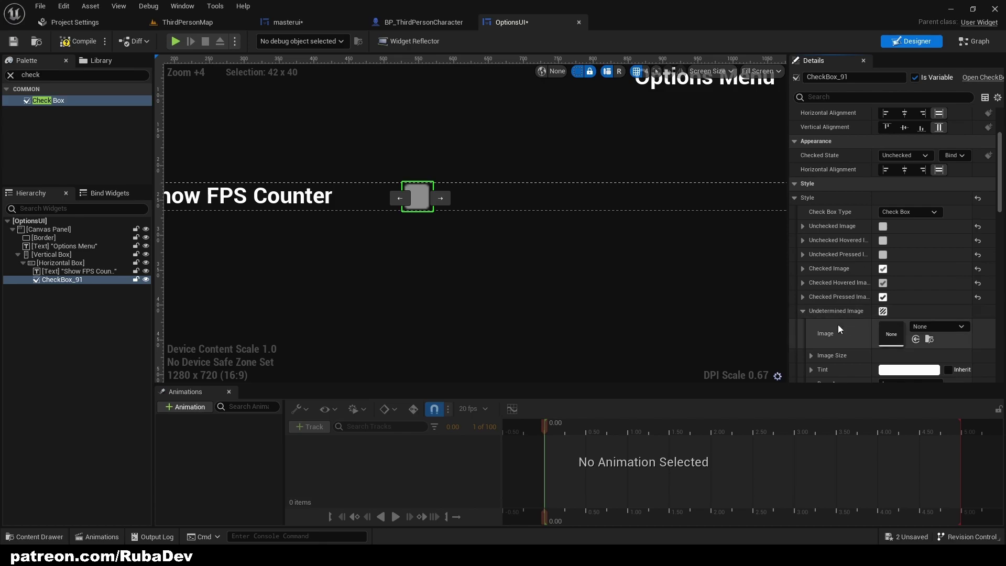
{"action": "left_click", "coordinate": [825, 333], "text": "shift"}
{"action": "left_click", "coordinate": [803, 311]}
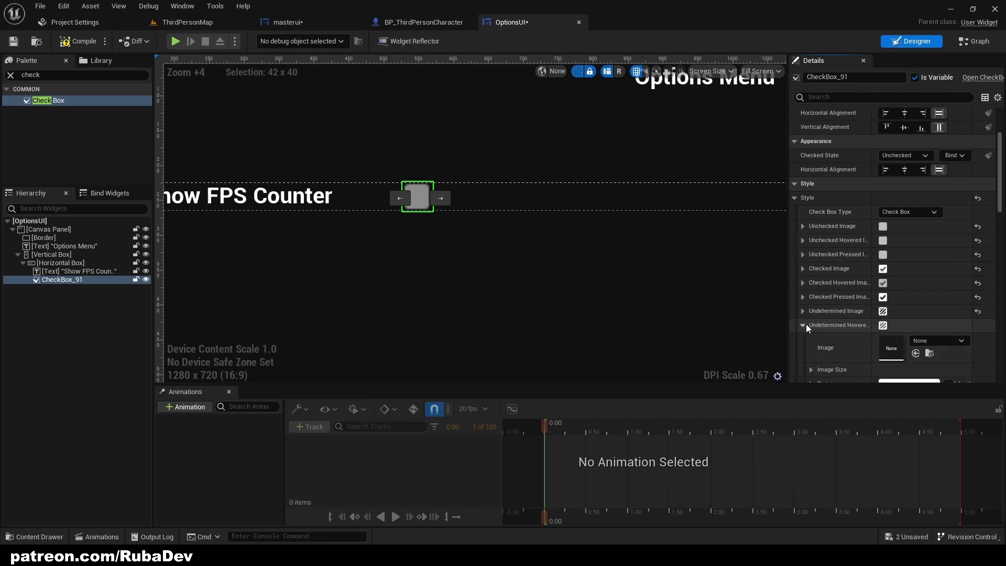
{"action": "left_click", "coordinate": [801, 325]}
{"action": "left_click", "coordinate": [801, 324]}
{"action": "left_click", "coordinate": [802, 311]}
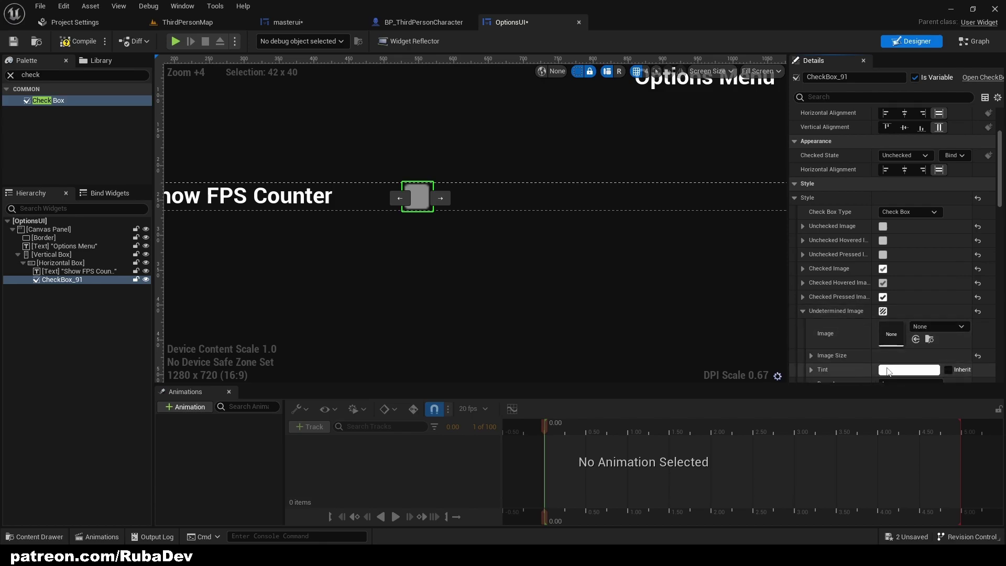
{"action": "left_click", "coordinate": [807, 312]}
{"action": "left_click", "coordinate": [804, 325]}
{"action": "left_click", "coordinate": [894, 364], "text": "shift"}
{"action": "left_click", "coordinate": [802, 325]}
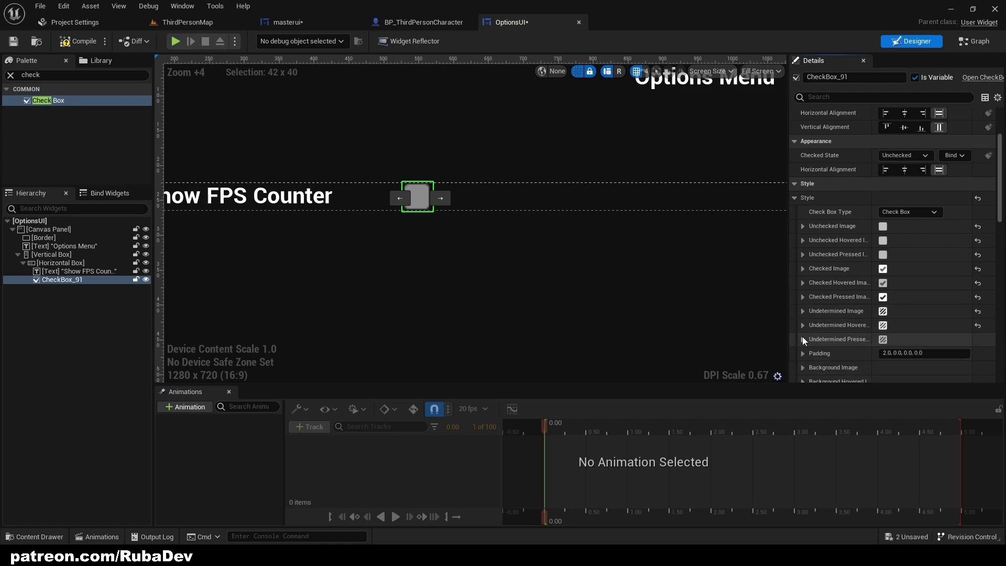
{"action": "left_click", "coordinate": [802, 339]}
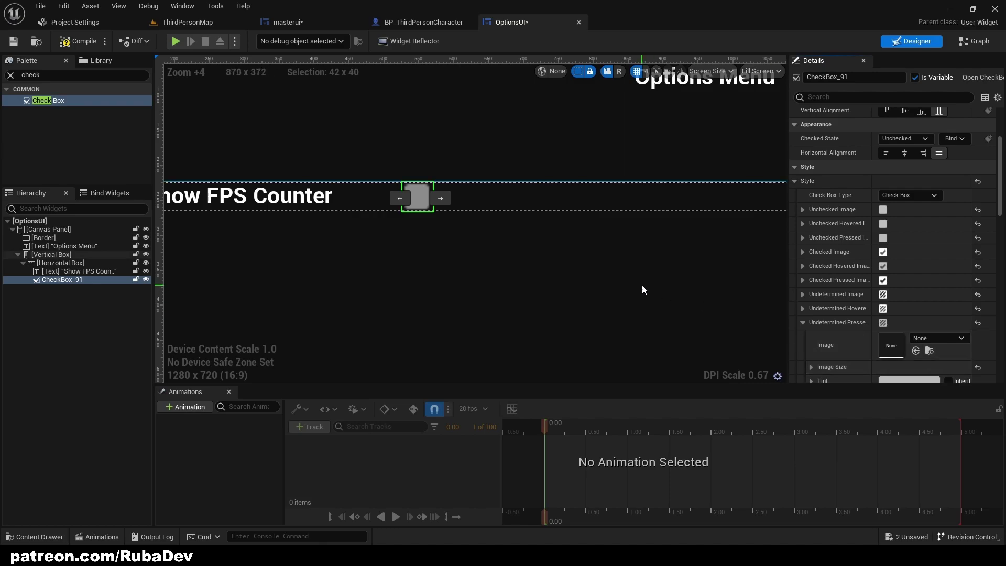
- Switch from the OptionsUI designer to the ThirdPersonMap level
{"action": "left_click", "coordinate": [513, 242]}
{"action": "scroll", "coordinate": [392, 222], "scroll_direction": "down", "scroll_amount": 1}
{"action": "right_click_drag", "start_coordinate": [400, 228], "coordinate": [467, 208]}
{"action": "left_click", "coordinate": [451, 168]}
{"action": "left_click", "coordinate": [394, 147]}
{"action": "left_click", "coordinate": [187, 22]}
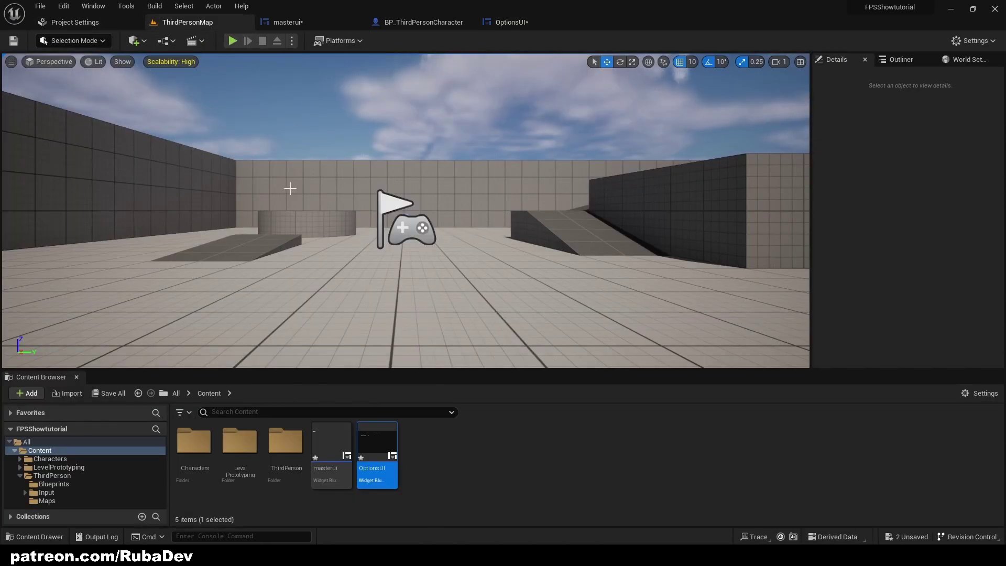
- Open the Blueprints folder inside the ThirdPerson content folder
{"action": "double_click", "coordinate": [286, 440]}
{"action": "double_click", "coordinate": [239, 440]}
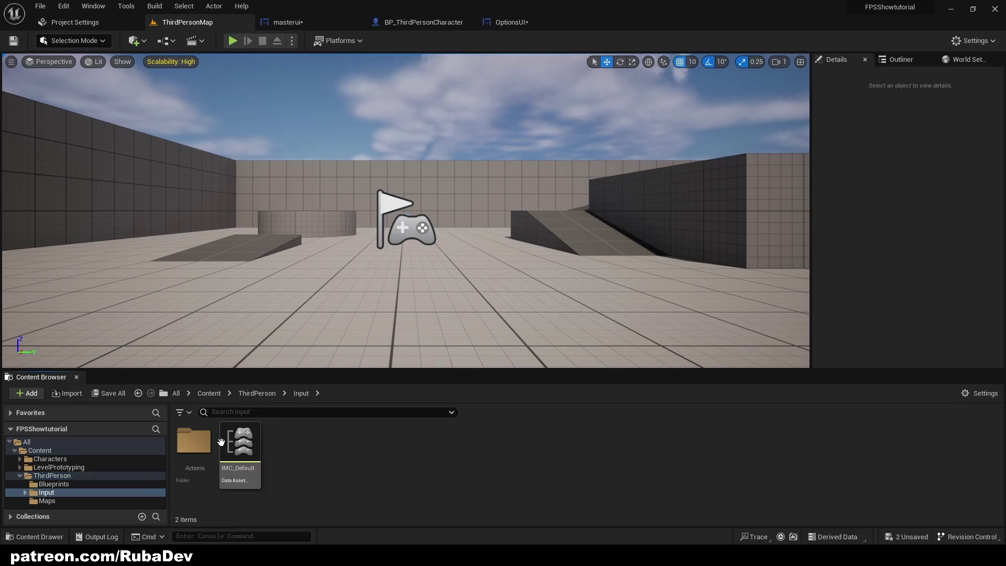
{"action": "left_click", "coordinate": [257, 393]}
{"action": "double_click", "coordinate": [193, 443]}
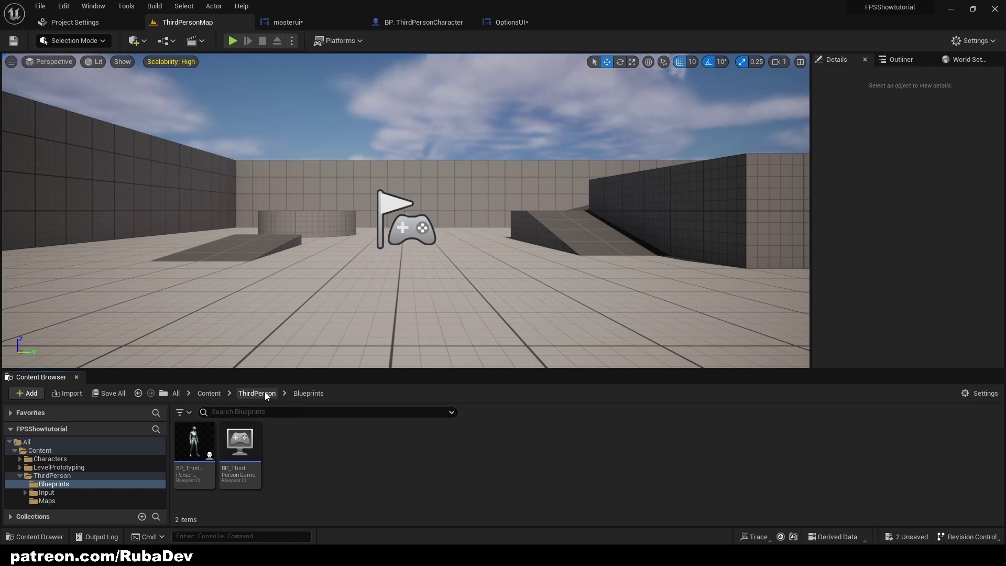
{"action": "left_click", "coordinate": [510, 22]}
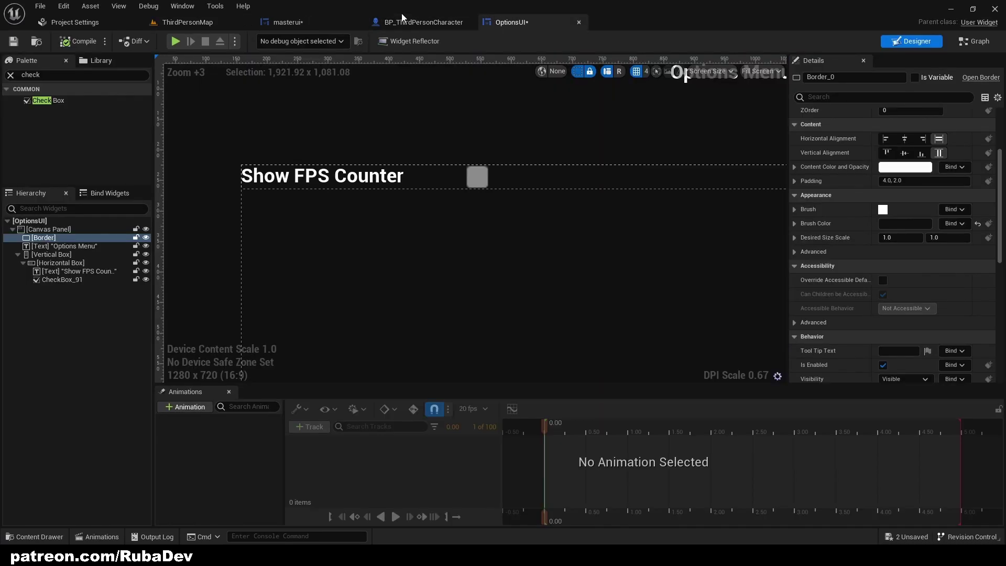
{"action": "left_click", "coordinate": [206, 23]}
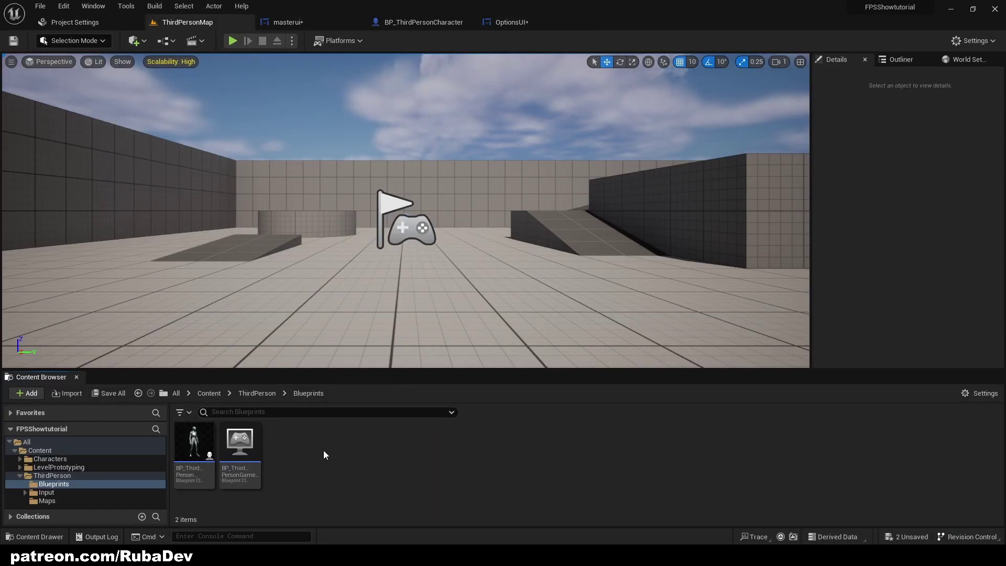
- Create a Blueprint class with GameInstance as its parent and name it YTGameInstance
{"action": "right_click", "coordinate": [296, 448]}
{"action": "left_click", "coordinate": [279, 454]}
{"action": "right_click", "coordinate": [284, 446]}
{"action": "left_click", "coordinate": [344, 142]}
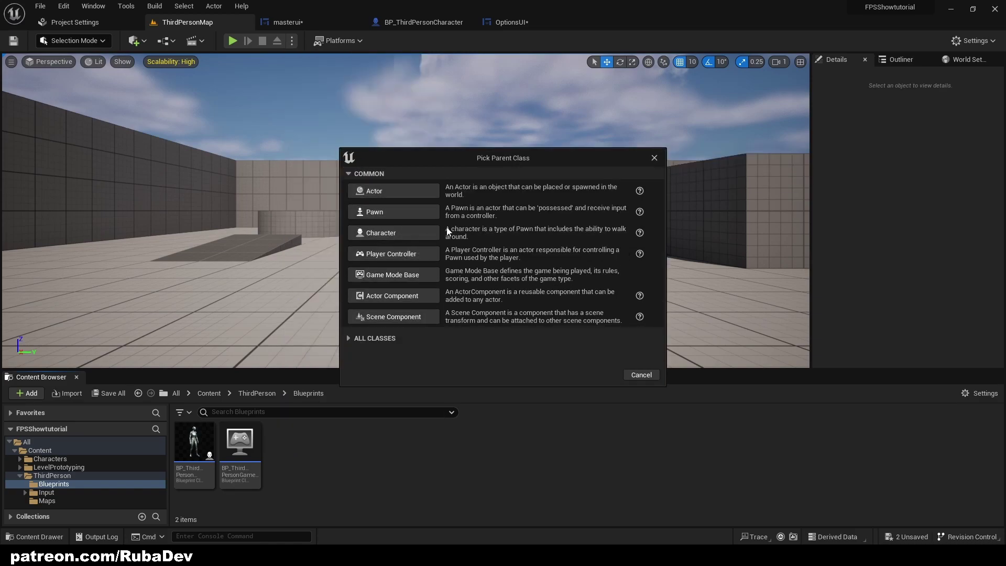
{"action": "left_click", "coordinate": [413, 340]}
{"action": "type", "text": "gameinstanc"}
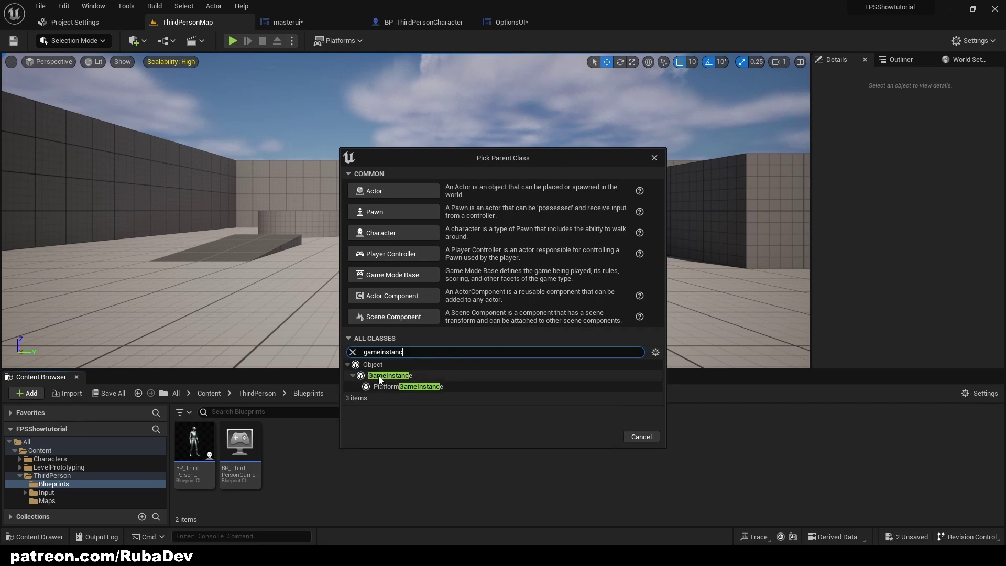
{"action": "left_click", "coordinate": [563, 375]}
{"action": "left_click", "coordinate": [611, 437]}
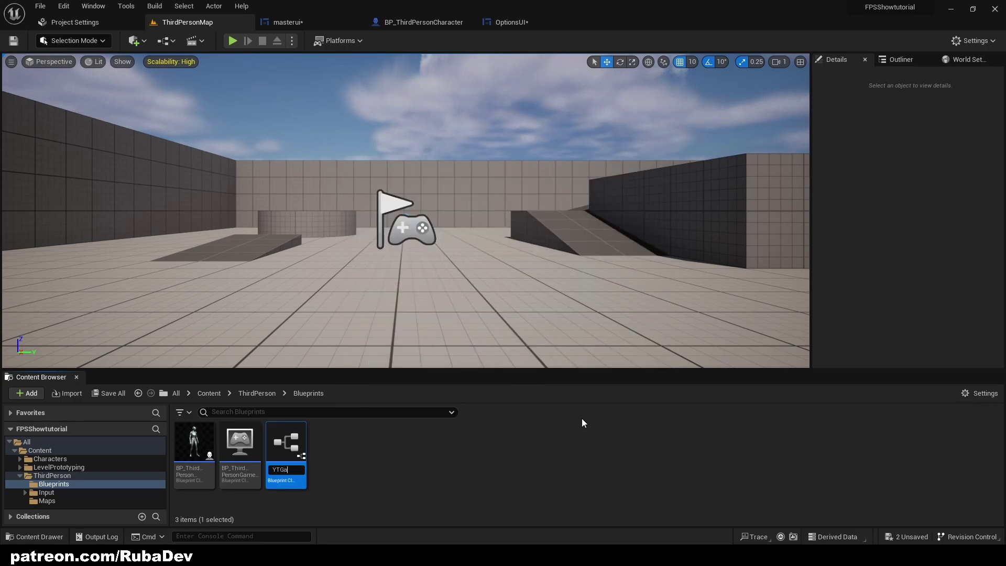
{"action": "type", "text": "e... Instance"}
{"action": "key", "text": "Return"}
- Set the Game Instance Class to YTGameInstance in the project's Maps & Modes settings
{"action": "left_click", "coordinate": [40, 6]}
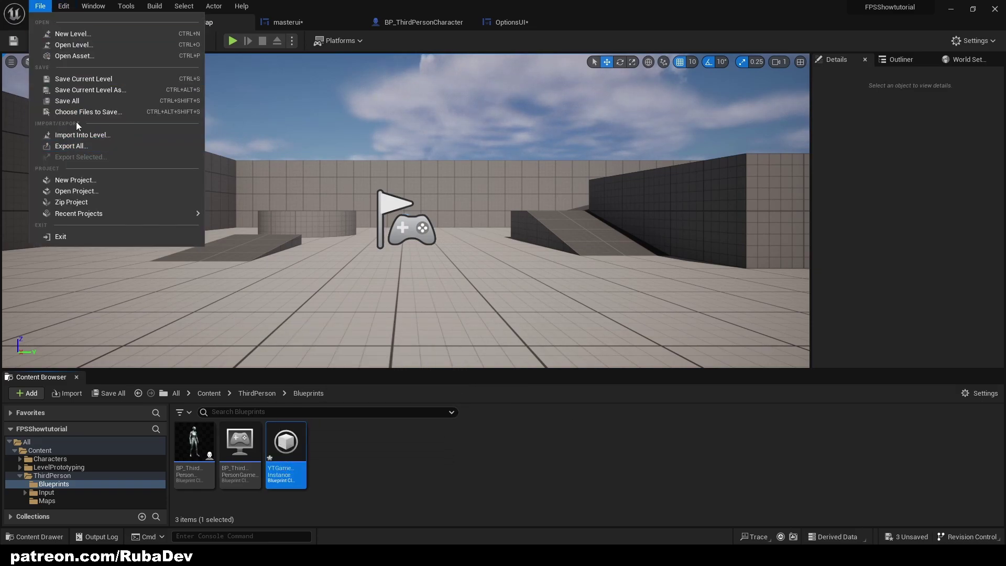
{"action": "mouse_move", "coordinate": [64, 6]}
{"action": "left_click", "coordinate": [98, 157]}
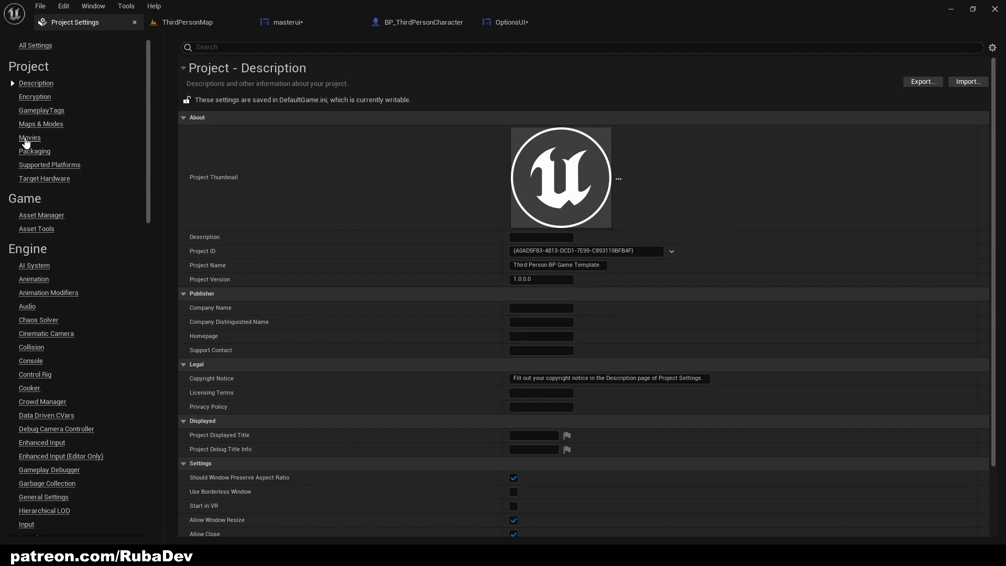
{"action": "left_click", "coordinate": [37, 124]}
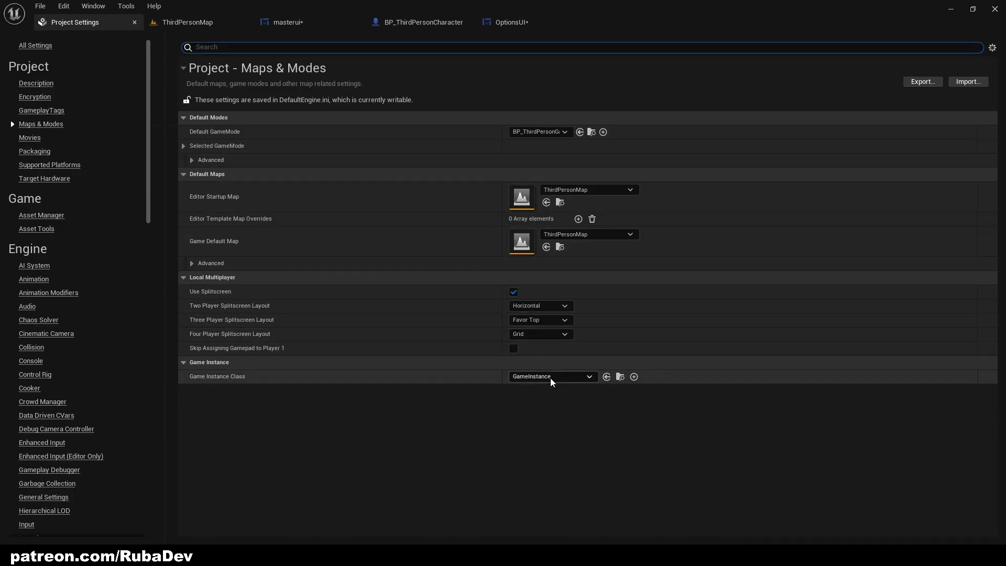
{"action": "left_click", "coordinate": [589, 376]}
{"action": "left_click", "coordinate": [549, 425]}
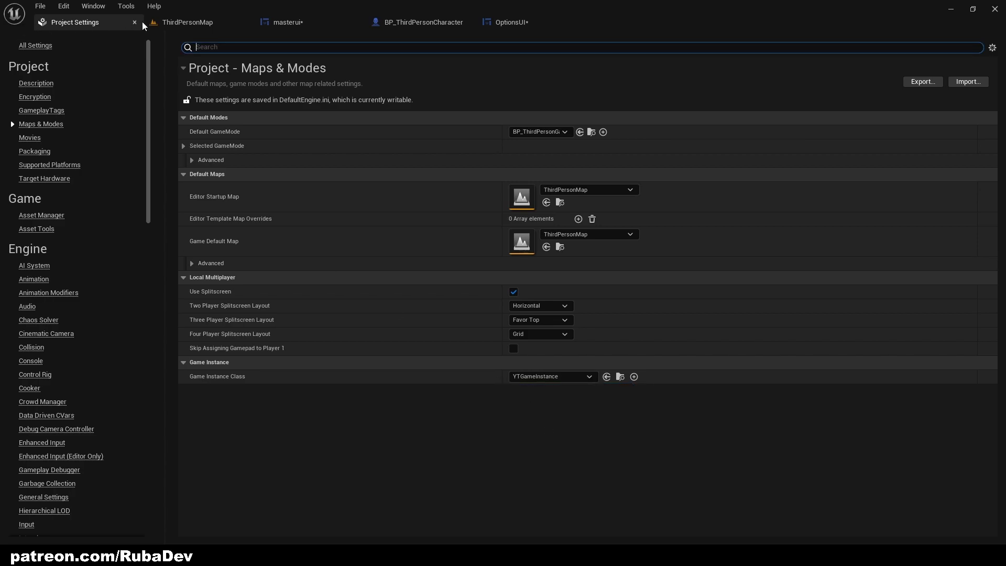
- Add a Boolean variable named ShowFPS? to the YTGameInstance Blueprint, and compile and save it
{"action": "left_click", "coordinate": [178, 22]}
{"action": "double_click", "coordinate": [279, 455]}
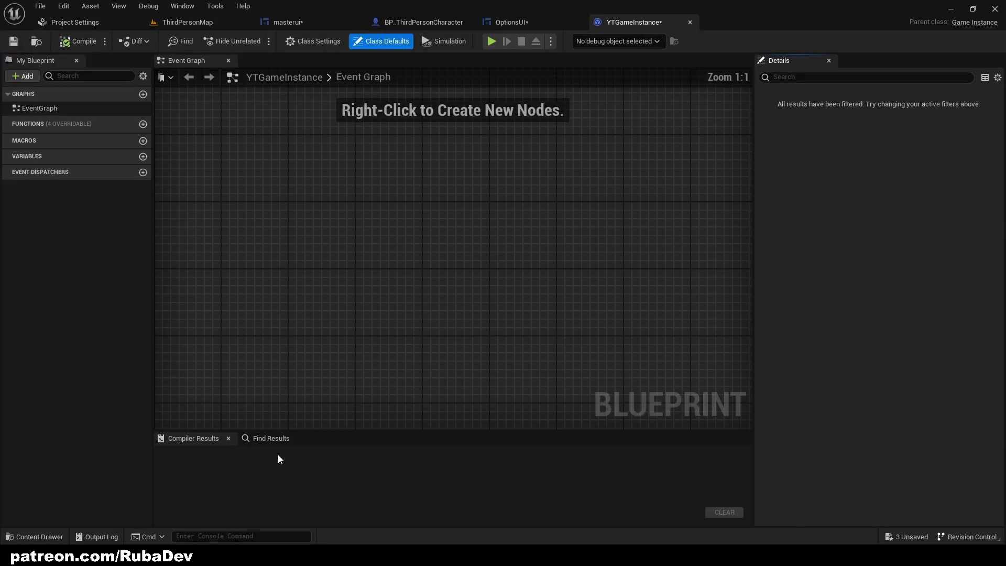
{"action": "left_click", "coordinate": [142, 157]}
{"action": "type", "text": "ShowFPS?"}
{"action": "key", "text": "Return"}
{"action": "left_click", "coordinate": [79, 40]}
{"action": "left_click", "coordinate": [14, 41]}
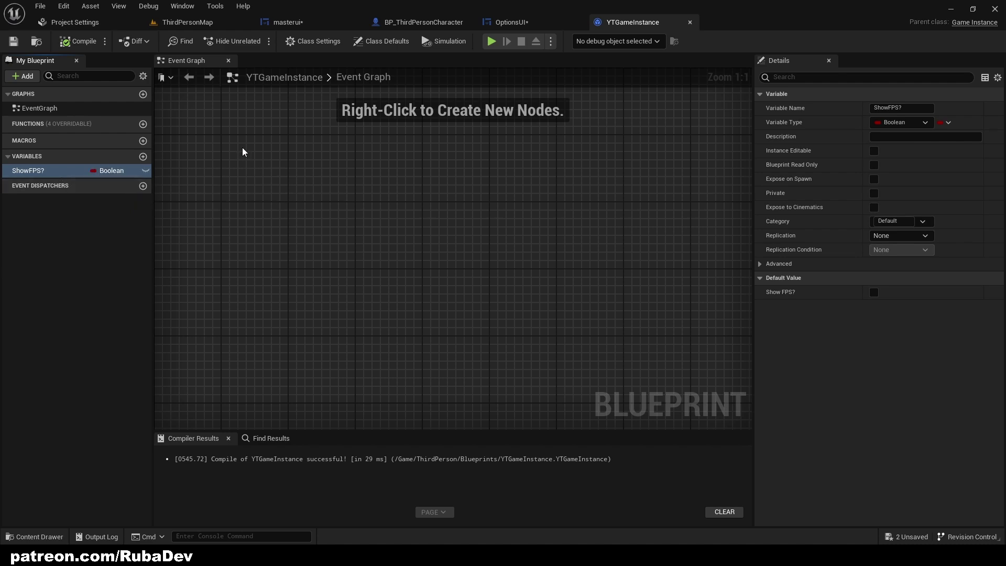
- Rename the check box in the OptionsUI widget as ShowFPSCheckBox
{"action": "left_click", "coordinate": [536, 21]}
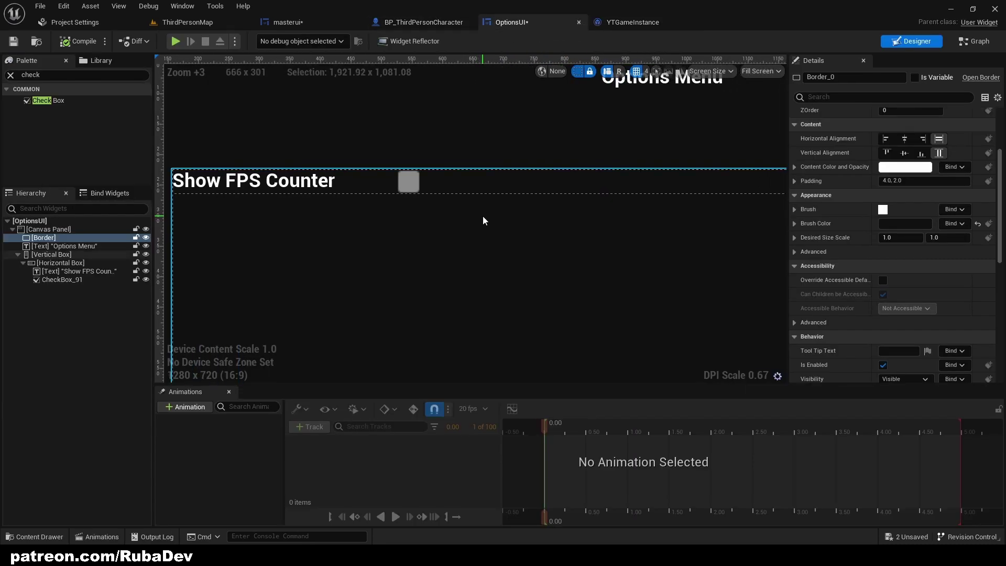
{"action": "left_click", "coordinate": [416, 184]}
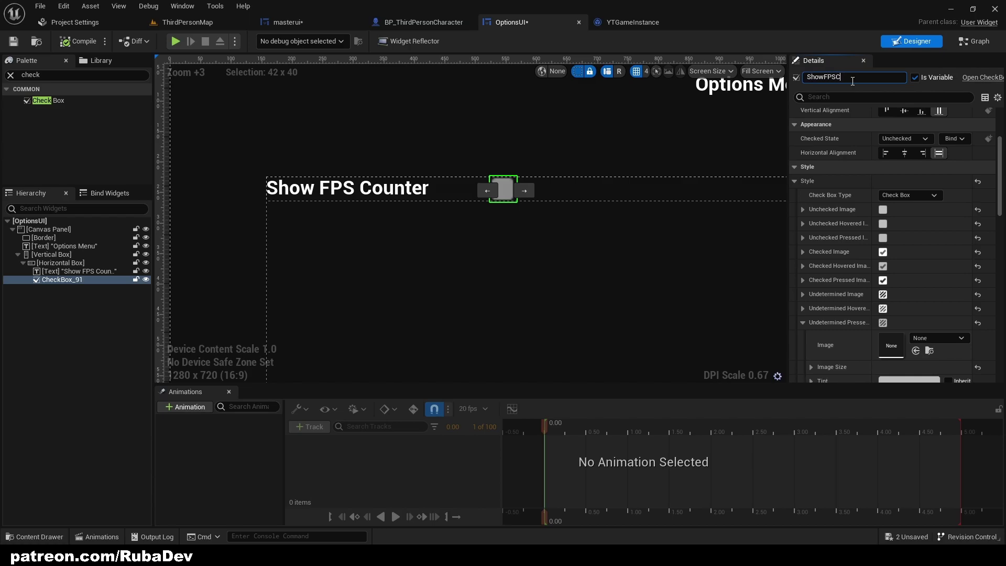
{"action": "left_click", "coordinate": [853, 81]}
{"action": "type", "text": "ShowFPSCheckBox"}
{"action": "key", "text": "Return"}
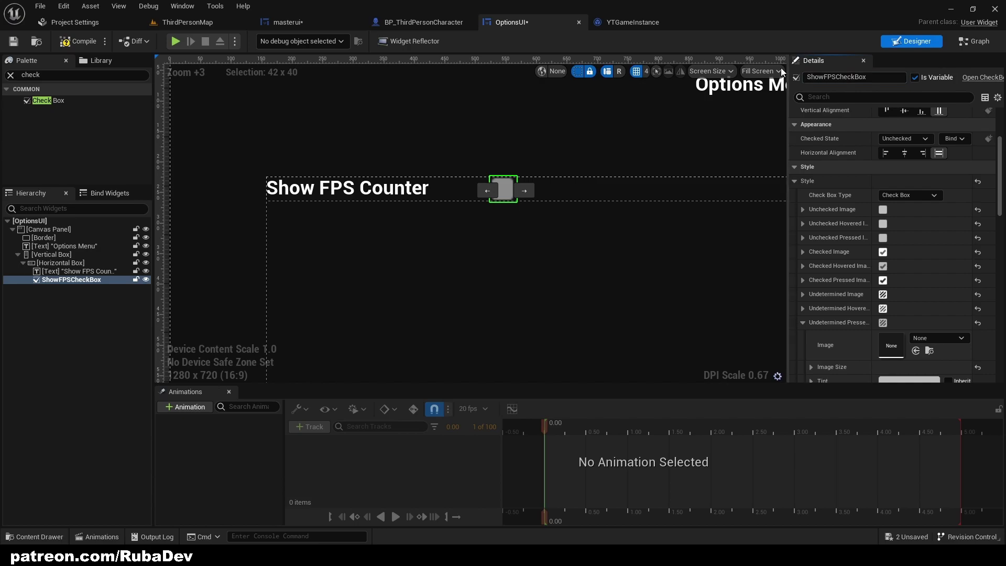
{"action": "right_click_drag", "start_coordinate": [595, 215], "coordinate": [496, 196]}
- Add a Cast To YTGameInstance node after Event Construct in the OptionsUI event graph
{"action": "left_click", "coordinate": [636, 22]}
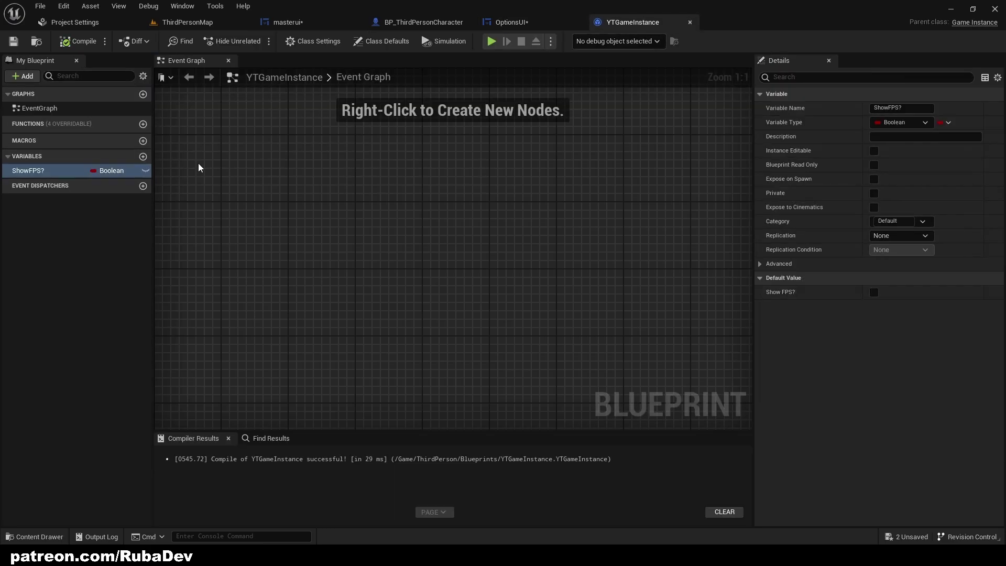
{"action": "left_click", "coordinate": [501, 23]}
{"action": "left_click", "coordinate": [628, 22]}
{"action": "left_click", "coordinate": [504, 22]}
{"action": "left_click", "coordinate": [970, 43]}
{"action": "right_click_drag", "start_coordinate": [653, 222], "coordinate": [461, 222]}
{"action": "left_click_drag", "start_coordinate": [458, 280], "coordinate": [564, 275]}
{"action": "type", "text": "cast to game instance"}
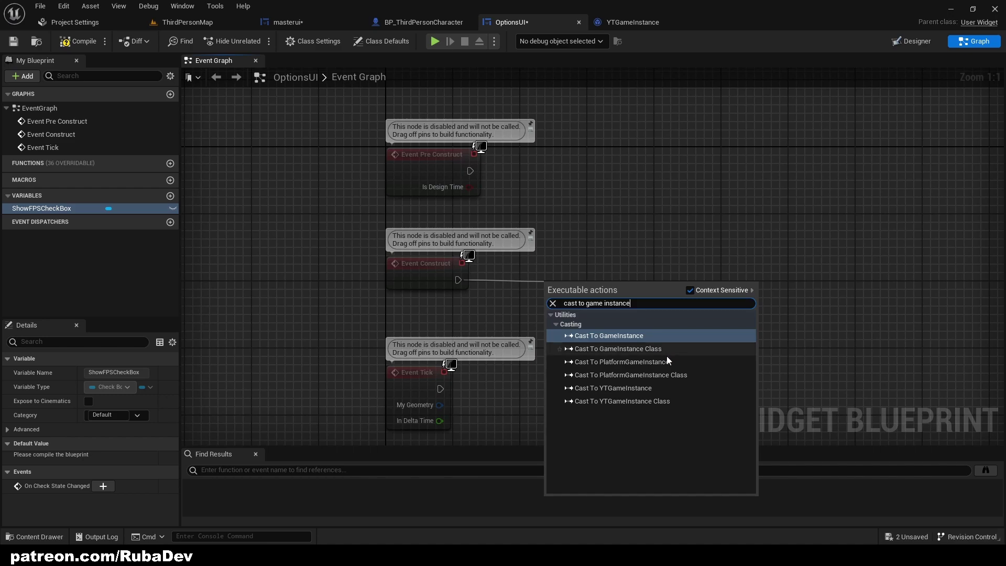
{"action": "left_click", "coordinate": [613, 388]}
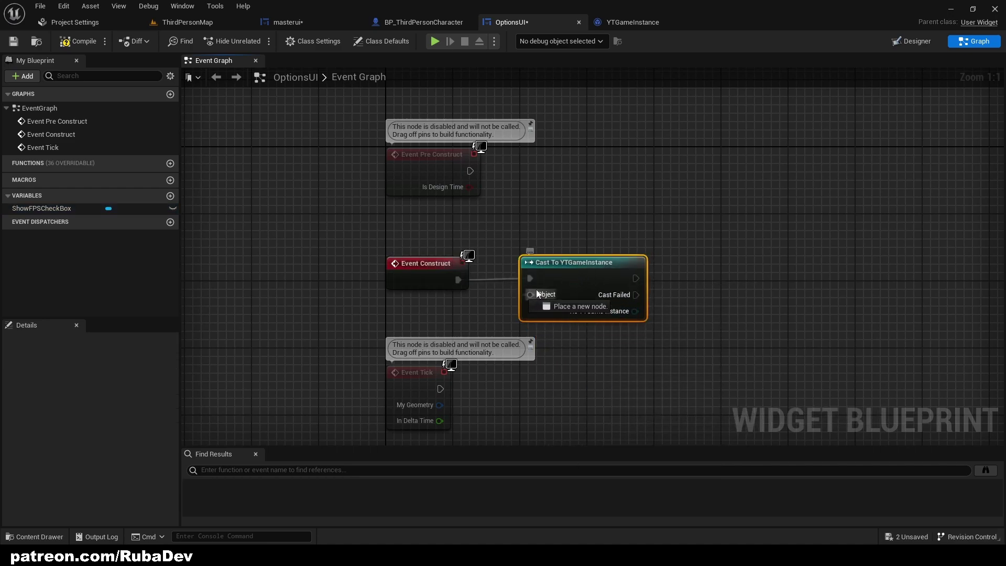
- Connect a Get Game Instance node to the cast node's Object input
{"action": "left_click_drag", "start_coordinate": [547, 319], "coordinate": [531, 230]}
{"action": "type", "text": "get game inst"}
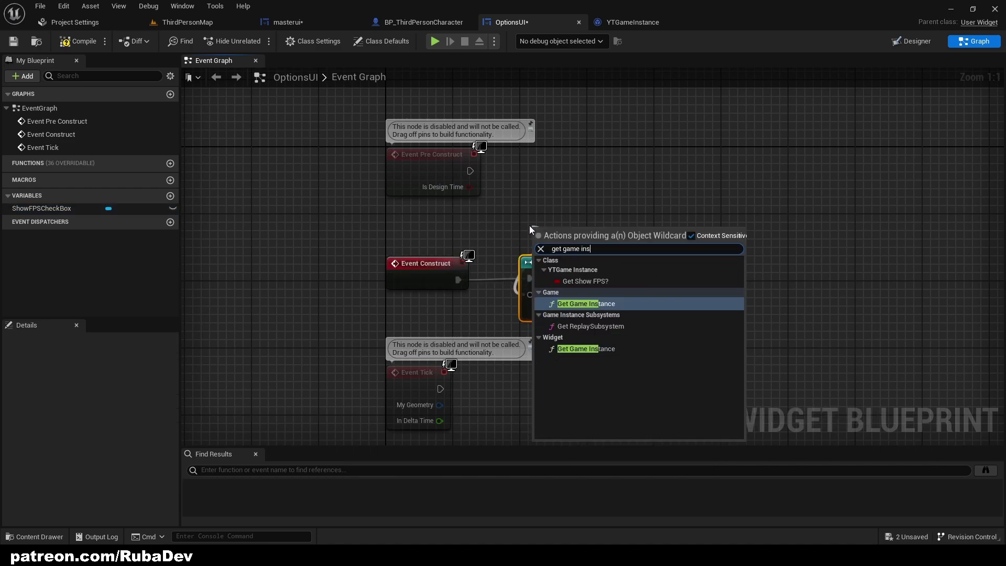
{"action": "key", "text": "Return"}
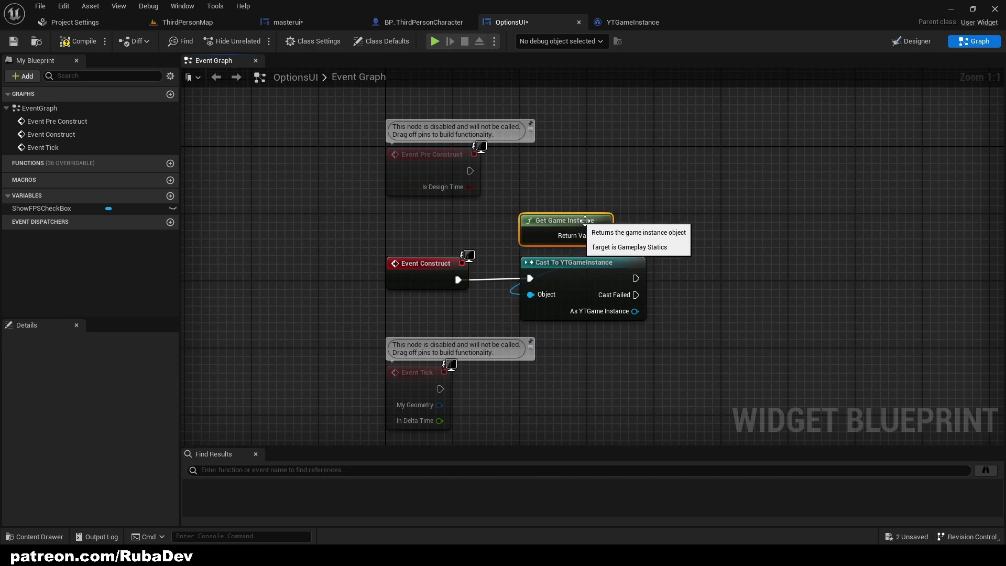
- Promote the cast node's As YTGame Instance output to a variable that is set after the cast
{"action": "right_click_drag", "start_coordinate": [629, 309], "coordinate": [537, 271]}
{"action": "left_click_drag", "start_coordinate": [543, 273], "coordinate": [644, 233]}
{"action": "key", "text": "Down"}
{"action": "key", "text": "Return"}
{"action": "right_click_drag", "start_coordinate": [620, 318], "coordinate": [620, 232]}
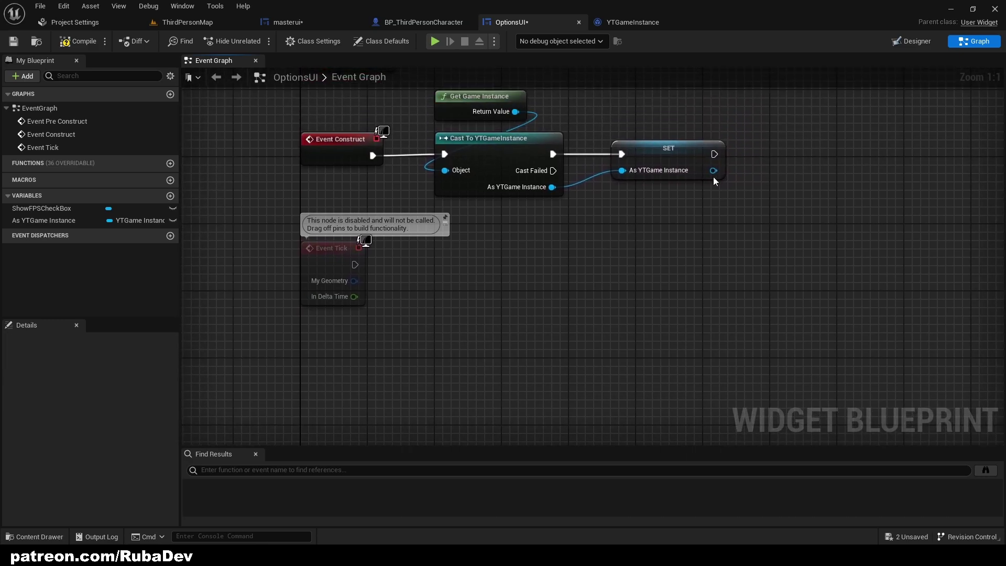
- Add an On Check State Changed event for ShowFPSCheckBox in the OptionsUI widget
{"action": "left_click", "coordinate": [912, 40]}
{"action": "left_click", "coordinate": [415, 172]}
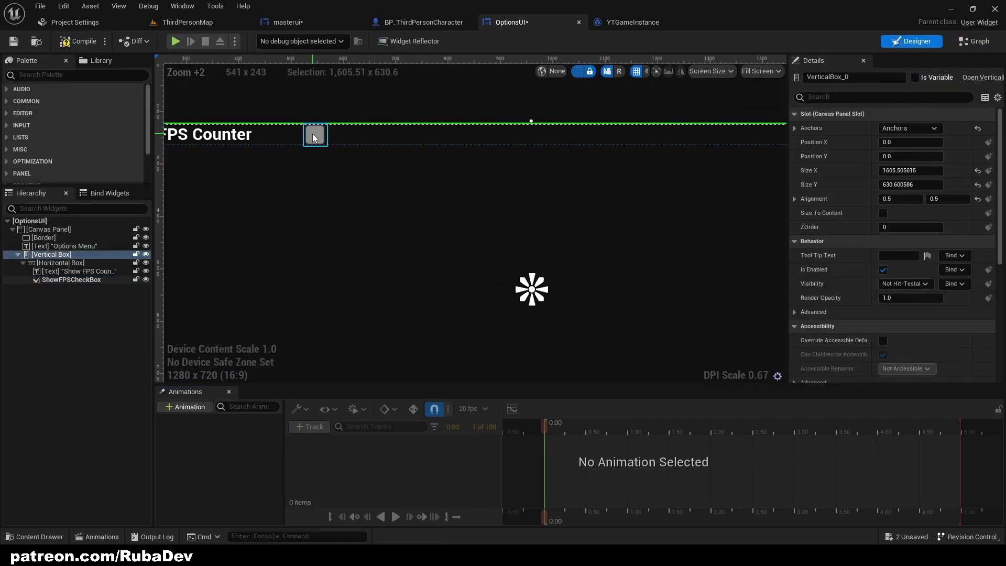
{"action": "left_click", "coordinate": [313, 133]}
{"action": "left_click", "coordinate": [599, 21]}
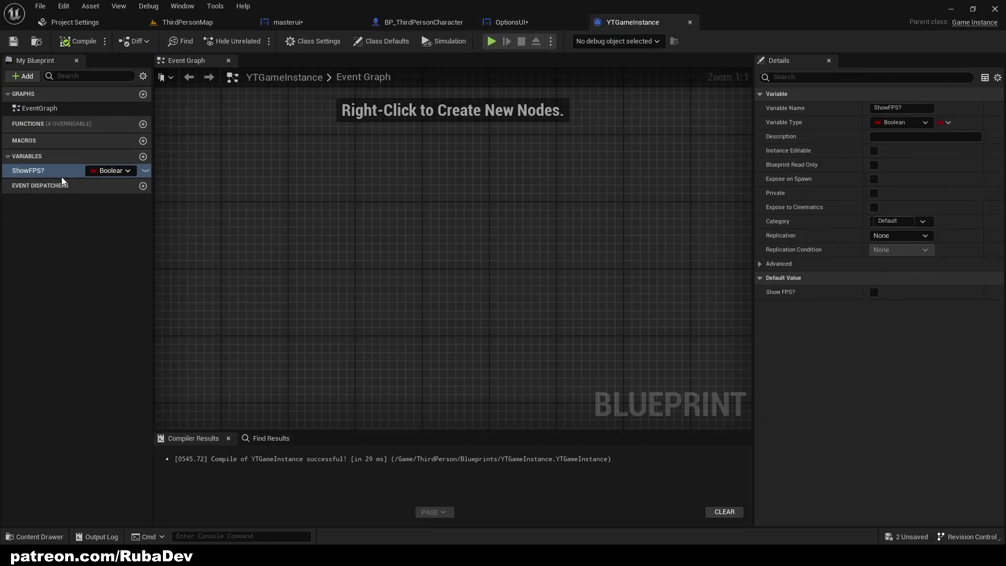
{"action": "left_click", "coordinate": [512, 22]}
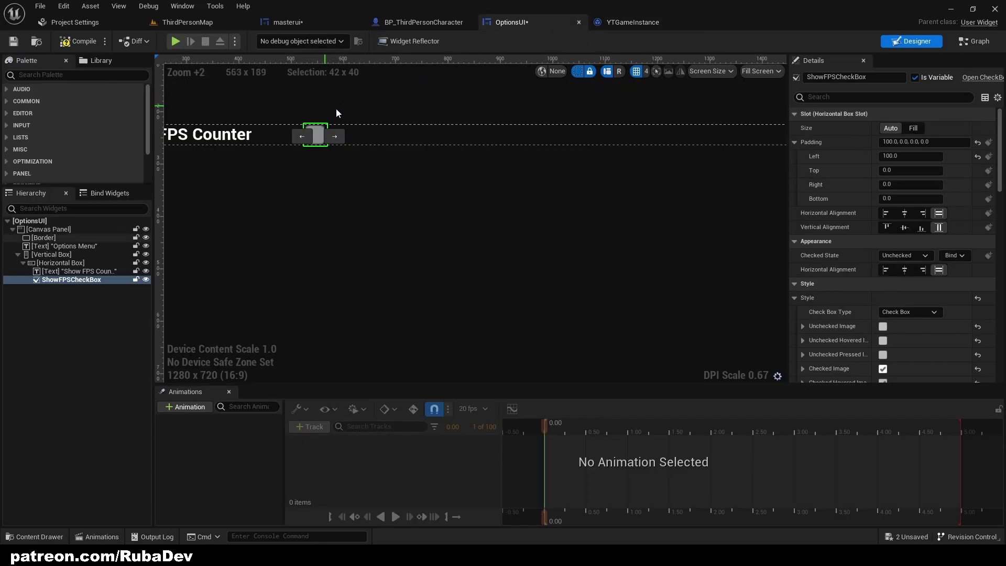
{"action": "scroll", "coordinate": [896, 240], "scroll_direction": "down", "scroll_amount": 10}
{"action": "scroll", "coordinate": [916, 240], "scroll_direction": "down", "scroll_amount": 15}
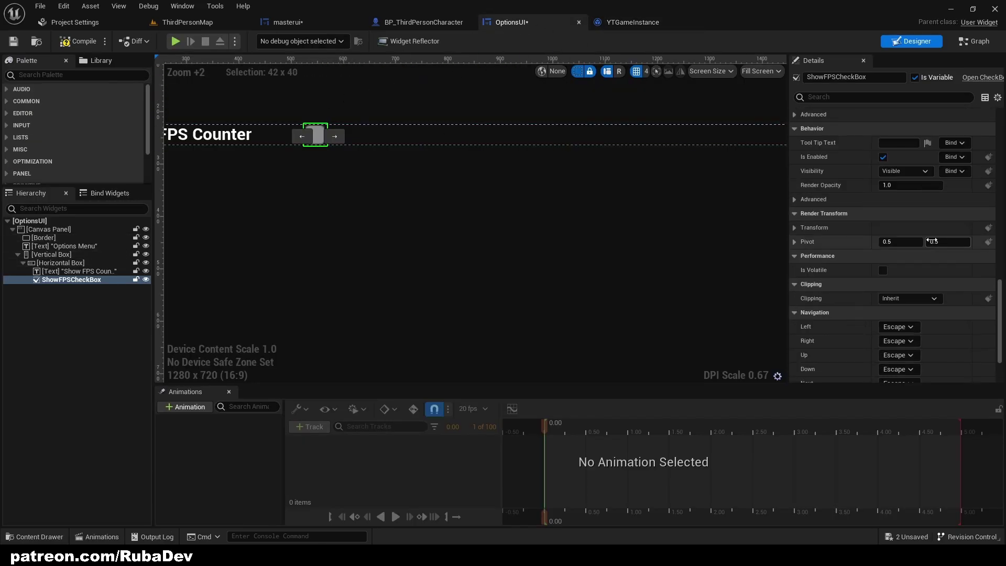
{"action": "left_click", "coordinate": [899, 374]}
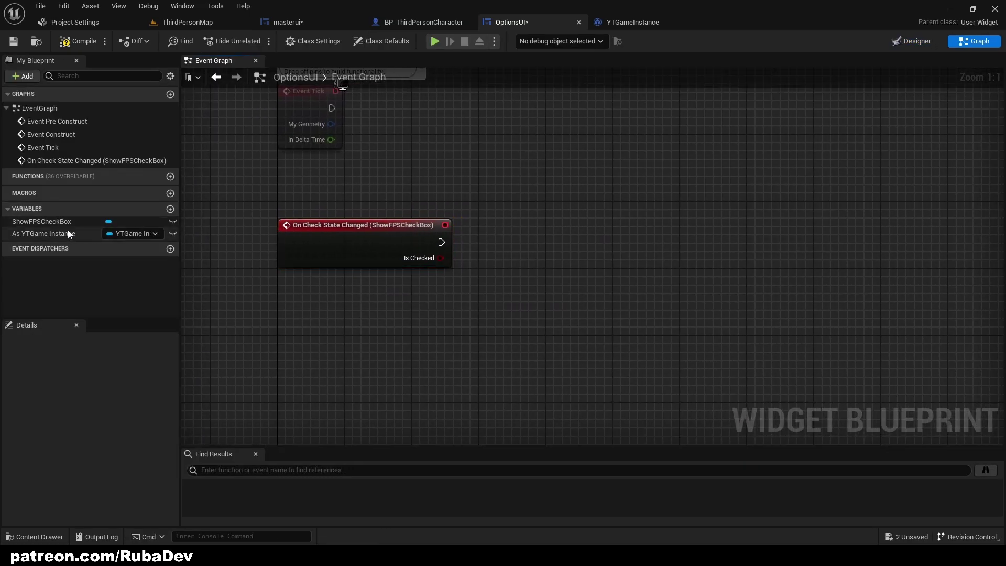
- Place a getter for the As YTGame Instance variable near the On Check State Changed event
{"action": "left_click_drag", "start_coordinate": [68, 231], "coordinate": [439, 173]}
{"action": "left_click", "coordinate": [471, 191]}
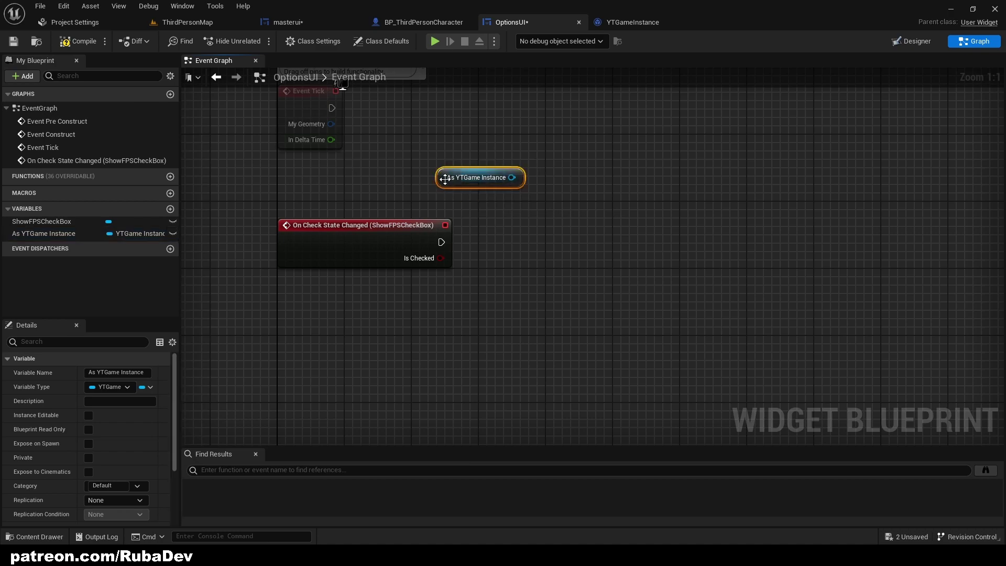
{"action": "left_click_drag", "start_coordinate": [512, 177], "coordinate": [547, 224]}
{"action": "left_click", "coordinate": [524, 232]}
- Run the On Check State Changed event into a Branch node that uses Is Checked as its condition
{"action": "left_click", "coordinate": [523, 231]}
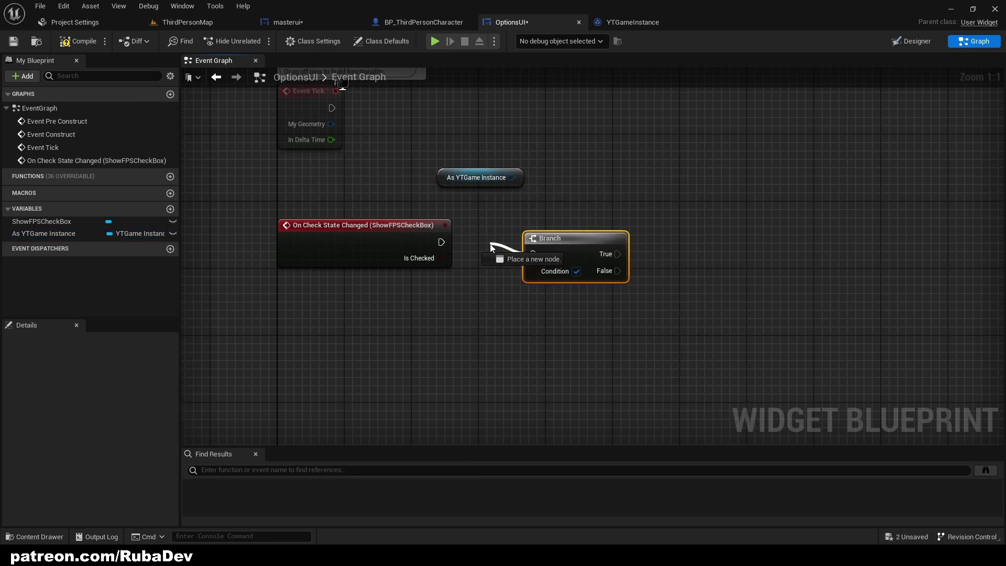
{"action": "left_click", "coordinate": [540, 202]}
{"action": "left_click", "coordinate": [539, 210]}
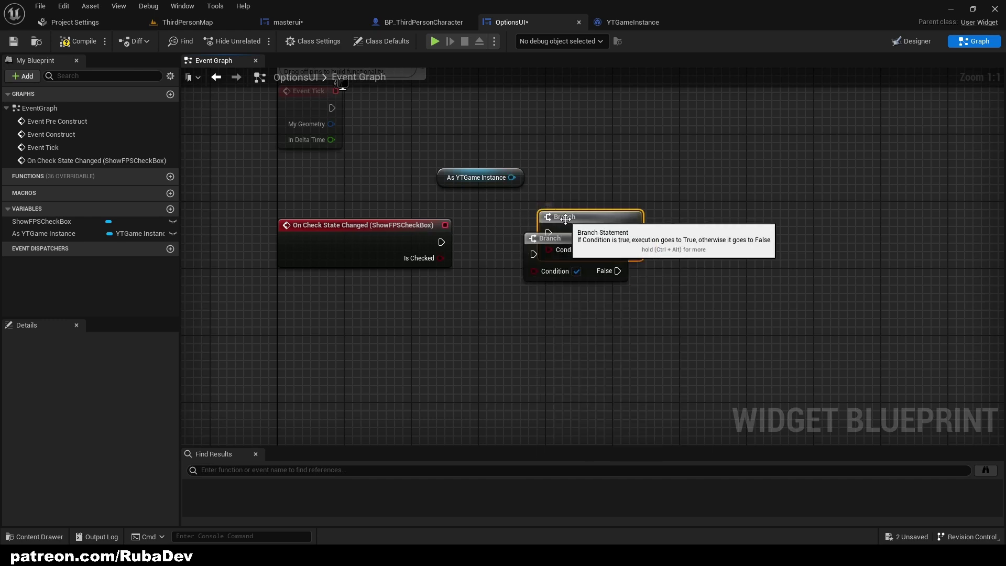
{"action": "key", "text": "Delete"}
{"action": "left_click_drag", "start_coordinate": [545, 241], "coordinate": [443, 243]}
{"action": "left_click_drag", "start_coordinate": [532, 262], "coordinate": [520, 234]}
{"action": "left_click", "coordinate": [486, 272]}
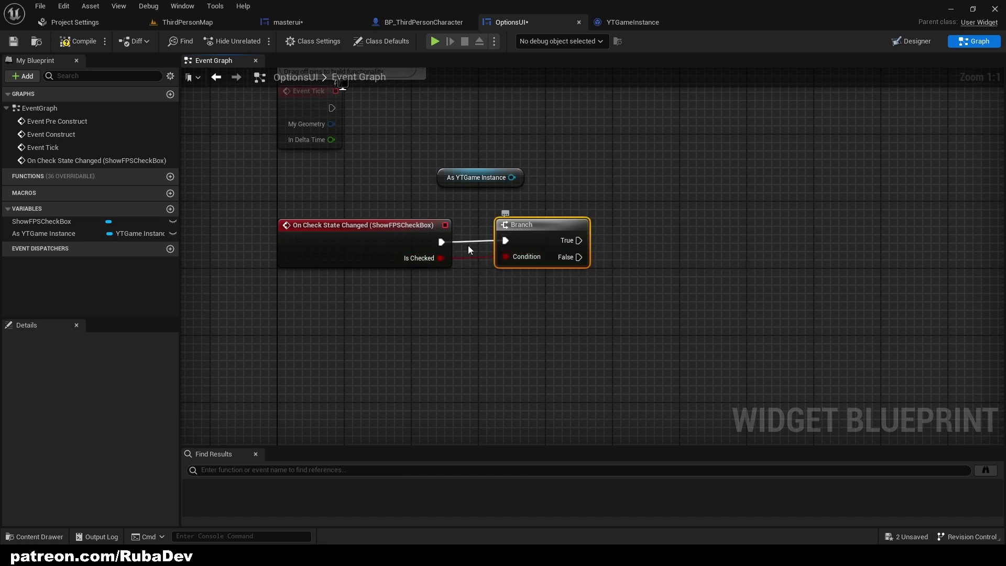
- Set Show FPS? to true on As YTGame Instance from the Branch's True output
{"action": "left_click_drag", "start_coordinate": [461, 178], "coordinate": [637, 201]}
{"action": "type", "text": "set show fps"}
{"action": "key", "text": "Return"}
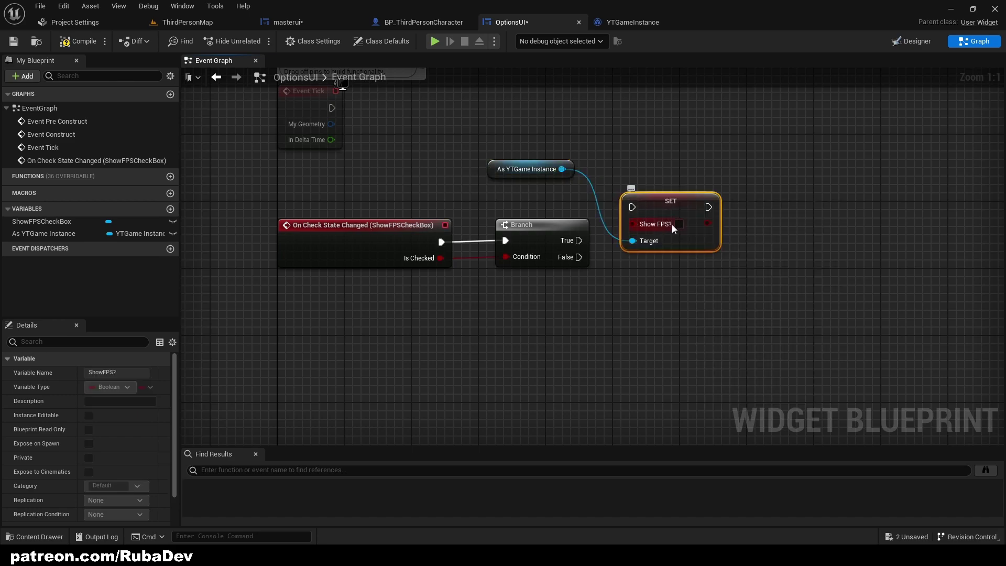
{"action": "left_click", "coordinate": [678, 224]}
{"action": "left_click_drag", "start_coordinate": [579, 240], "coordinate": [669, 204]}
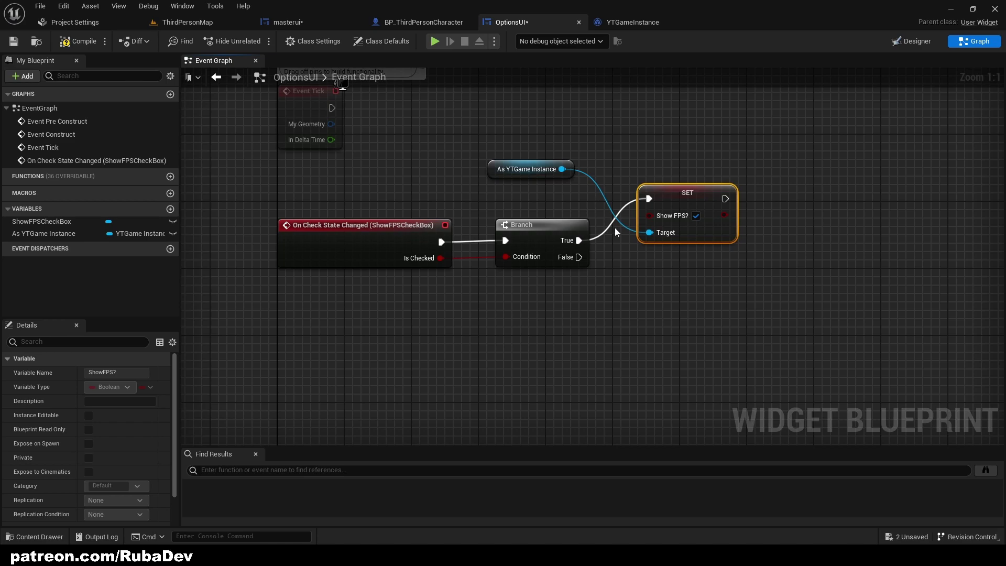
- Duplicate the Show FPS? setter, target it at As YTGame Instance, and set it to false from the Branch's False output
{"action": "left_click", "coordinate": [680, 271]}
{"action": "key", "text": "ctrl+v"}
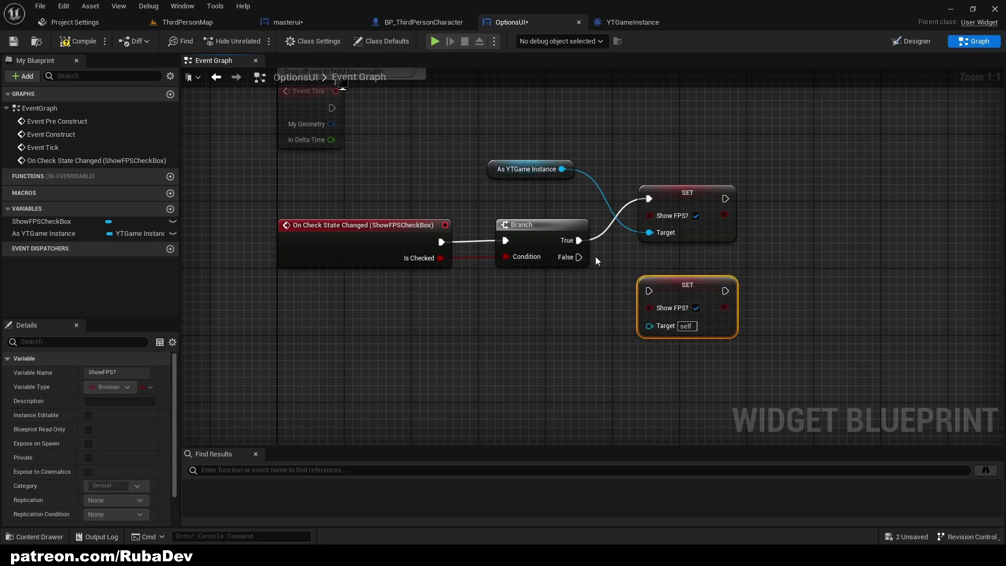
{"action": "left_click_drag", "start_coordinate": [561, 168], "coordinate": [649, 325]}
{"action": "left_click", "coordinate": [696, 308]}
{"action": "left_click_drag", "start_coordinate": [579, 257], "coordinate": [683, 278]}
{"action": "left_click", "coordinate": [440, 188]}
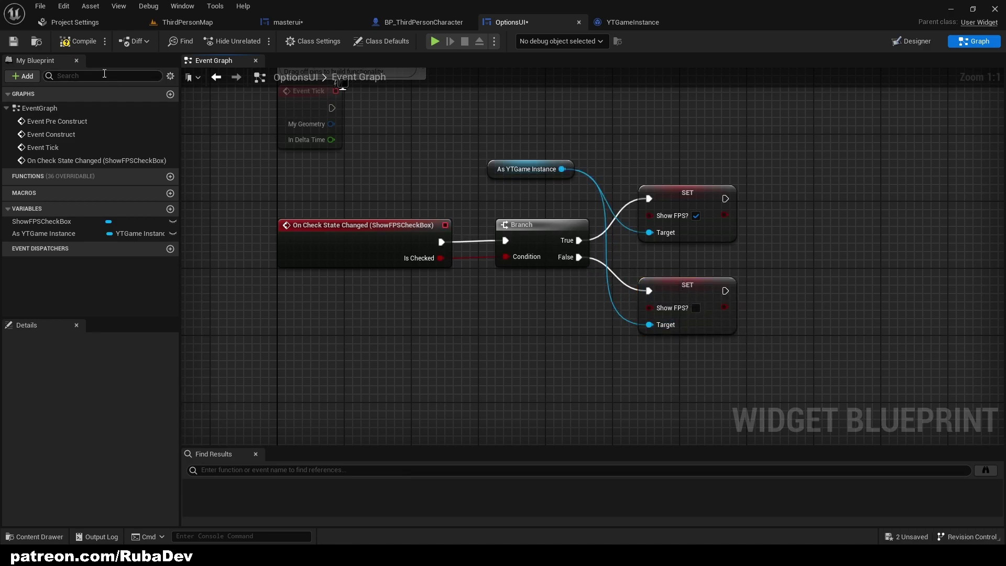
{"action": "left_click", "coordinate": [490, 171]}
{"action": "right_click_drag", "start_coordinate": [479, 175], "coordinate": [431, 189]}
{"action": "left_click", "coordinate": [377, 166]}
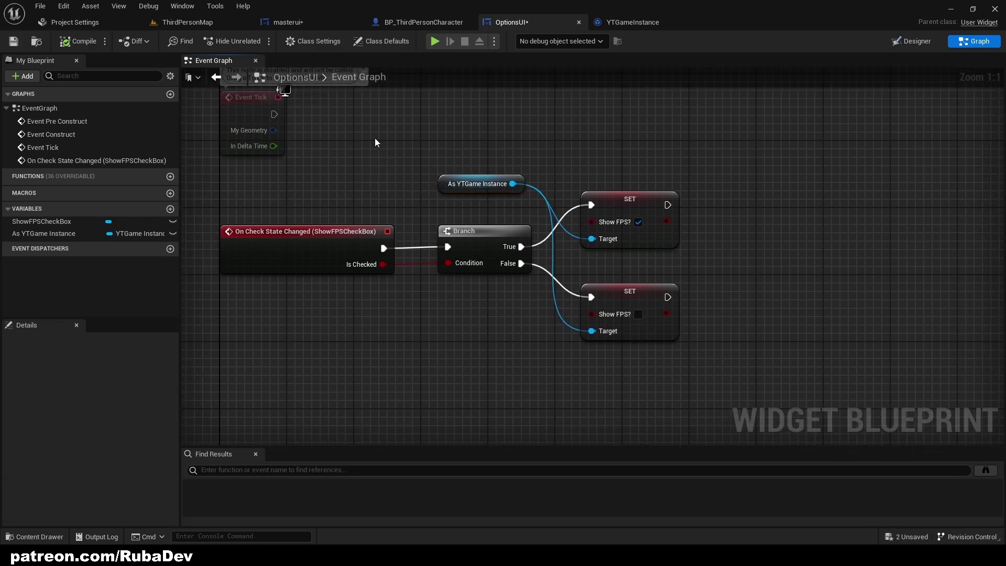
{"action": "right_click_drag", "start_coordinate": [374, 142], "coordinate": [410, 180]}
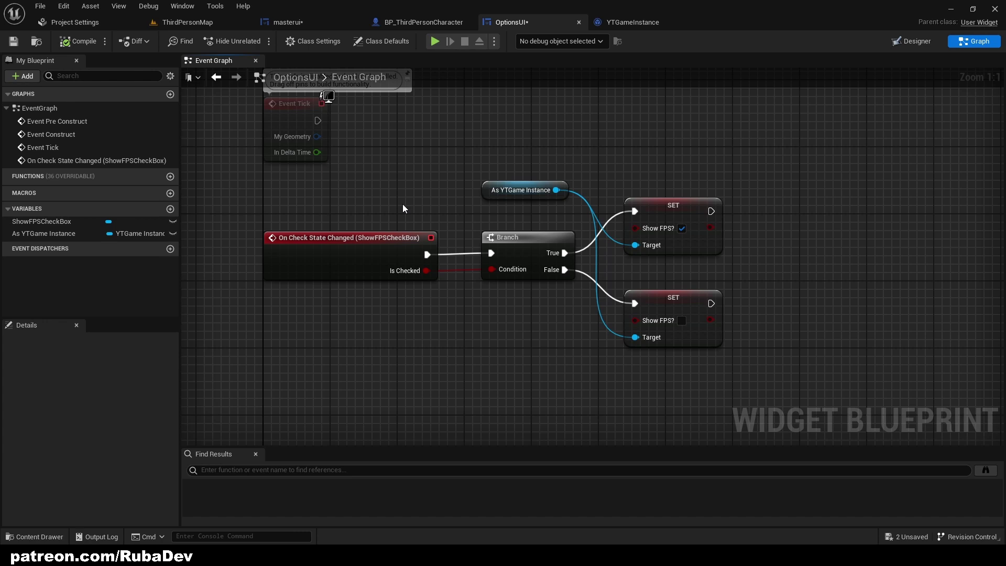
- Set the visibility of the FPSCounter text block in masterui to Collapsed
{"action": "left_click", "coordinate": [609, 17]}
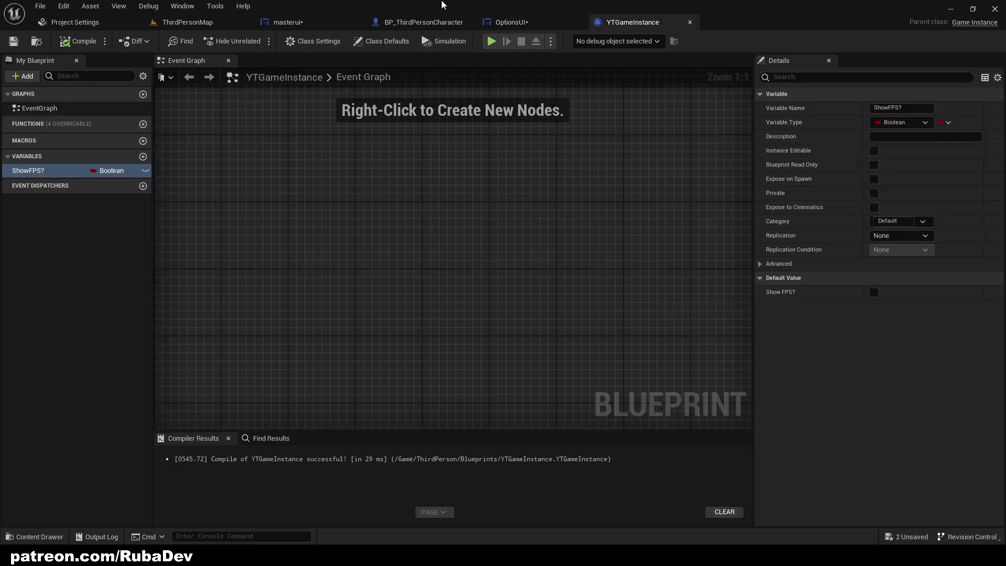
{"action": "left_click", "coordinate": [394, 21]}
{"action": "left_click", "coordinate": [306, 21]}
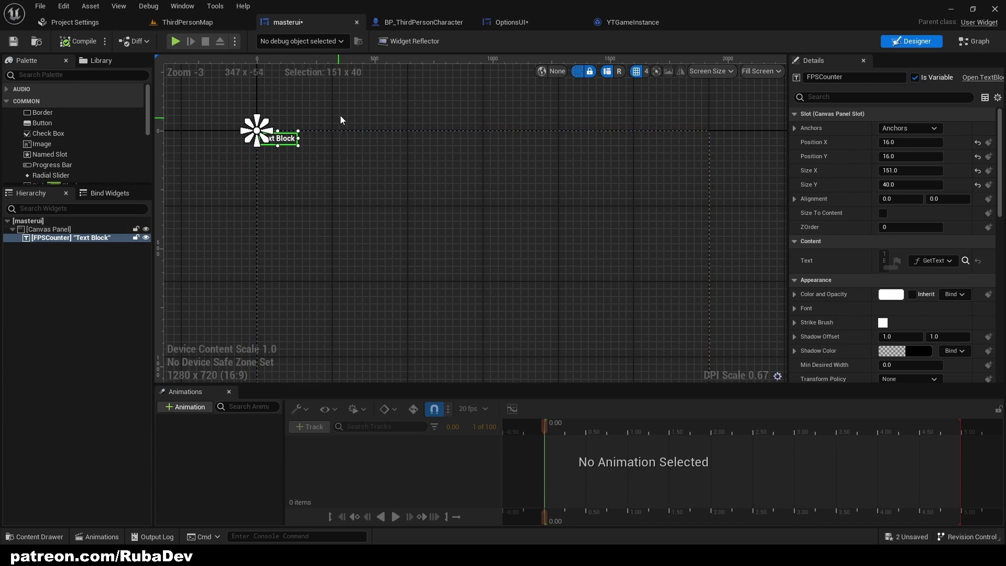
{"action": "right_click_drag", "start_coordinate": [341, 114], "coordinate": [384, 124]}
{"action": "scroll", "coordinate": [384, 124], "scroll_direction": "up", "scroll_amount": 3}
{"action": "left_click", "coordinate": [341, 179]}
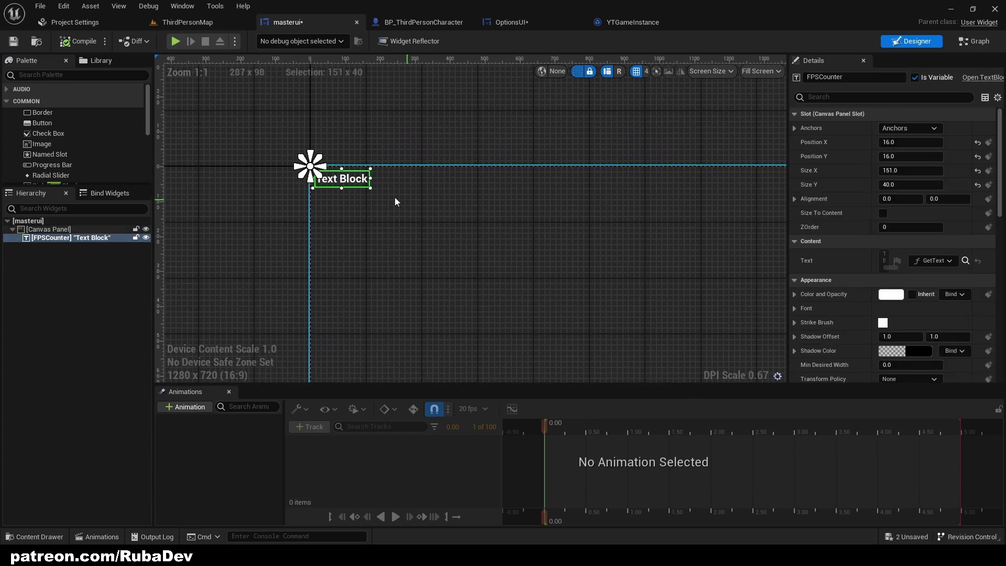
{"action": "left_click", "coordinate": [889, 97]}
{"action": "type", "text": "visi"}
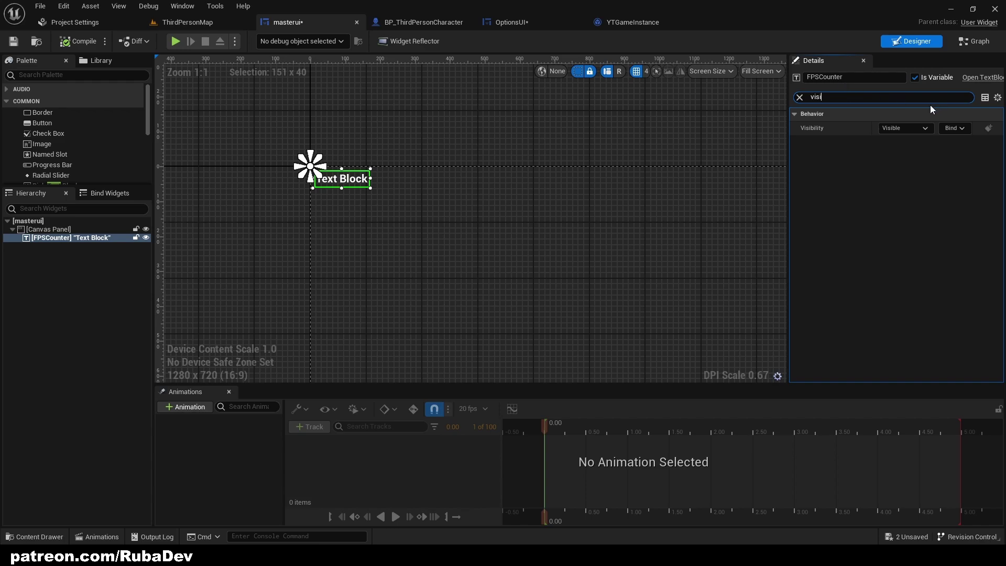
{"action": "left_click", "coordinate": [906, 129]}
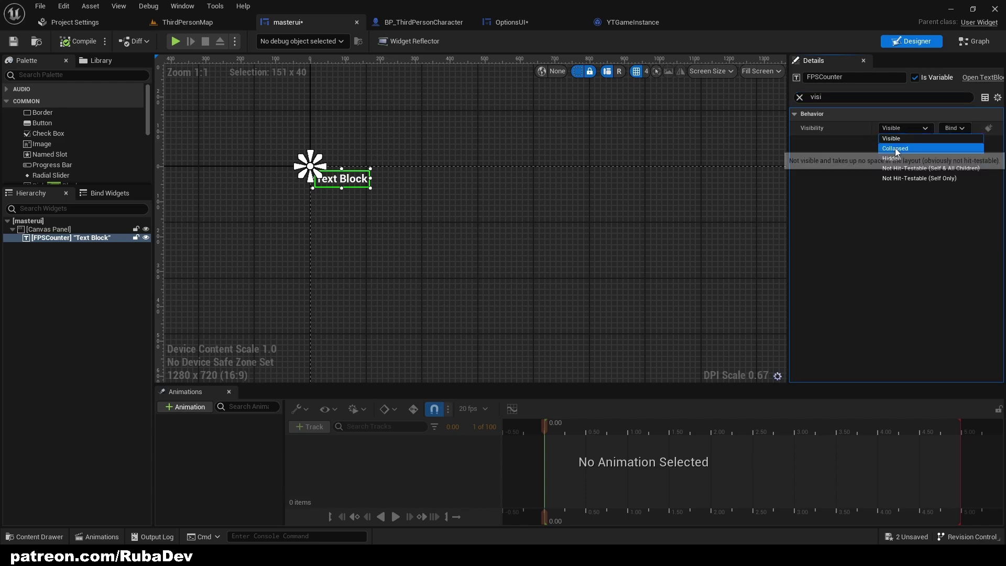
{"action": "left_click", "coordinate": [900, 147]}
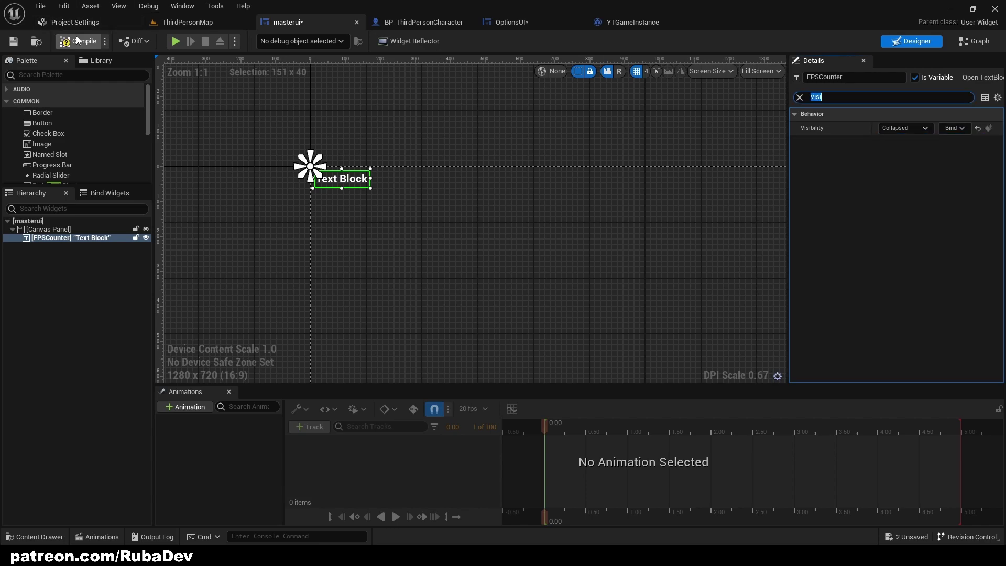
- In the OptionsUI event graph, add a Create Widget node of class masterui after Event Construct's As YTGame Instance setter
{"action": "left_click", "coordinate": [661, 21]}
{"action": "left_click", "coordinate": [548, 24]}
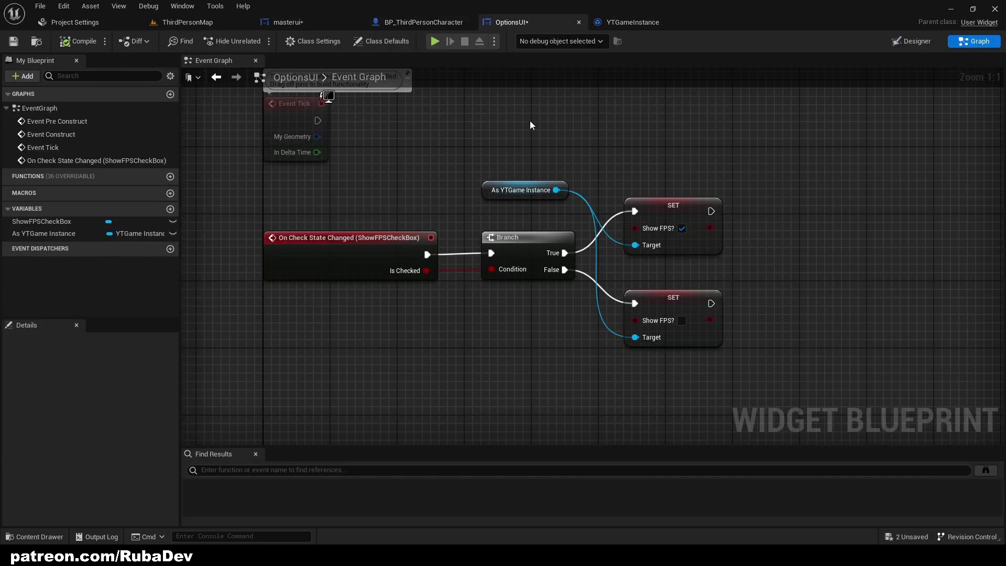
{"action": "right_click_drag", "start_coordinate": [613, 128], "coordinate": [461, 125]}
{"action": "right_click_drag", "start_coordinate": [534, 164], "coordinate": [724, 374]}
{"action": "left_click_drag", "start_coordinate": [714, 214], "coordinate": [754, 215]}
{"action": "type", "text": "createw"}
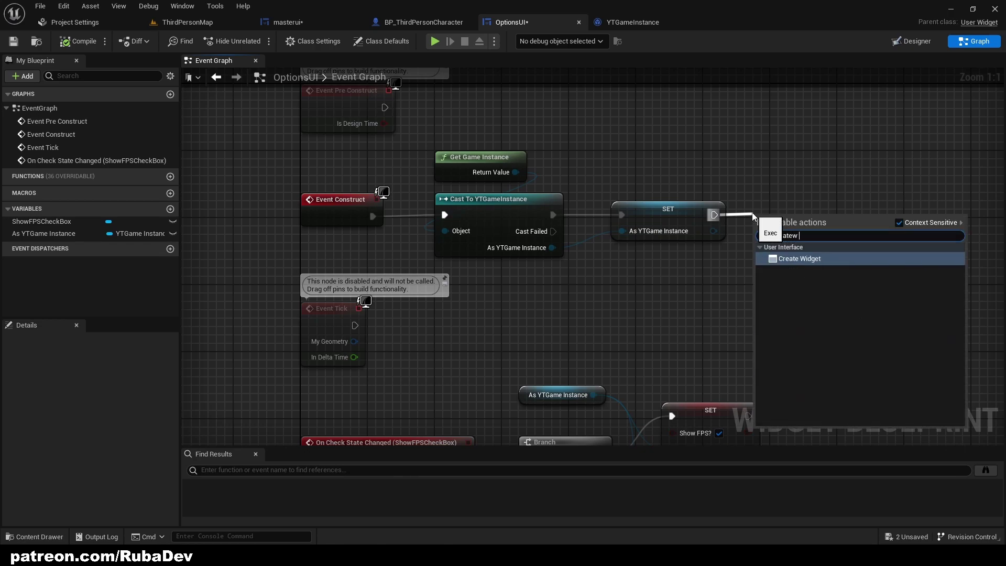
{"action": "key", "text": "Return"}
{"action": "left_click", "coordinate": [794, 257]}
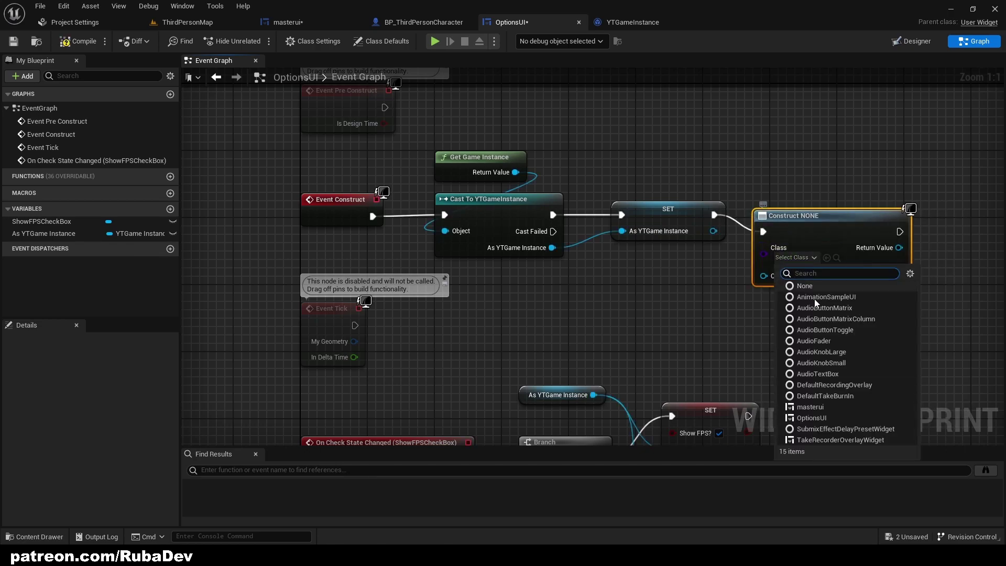
{"action": "left_click", "coordinate": [817, 410]}
{"action": "right_click_drag", "start_coordinate": [664, 331], "coordinate": [470, 309]}
{"action": "left_click_drag", "start_coordinate": [607, 200], "coordinate": [605, 182]}
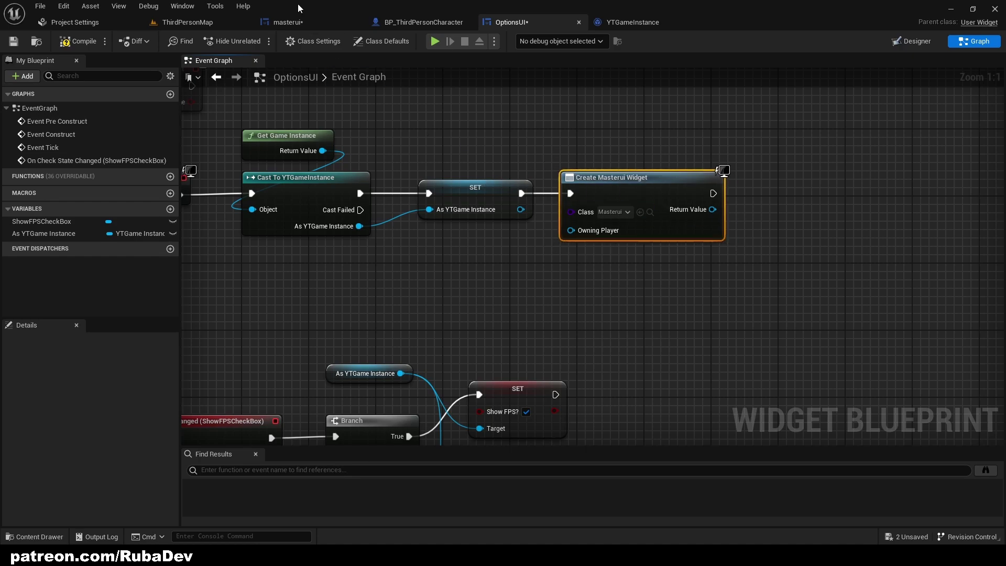
- Store the created masterui widget in a new variable named MasterUI Ref
{"action": "left_click", "coordinate": [283, 22]}
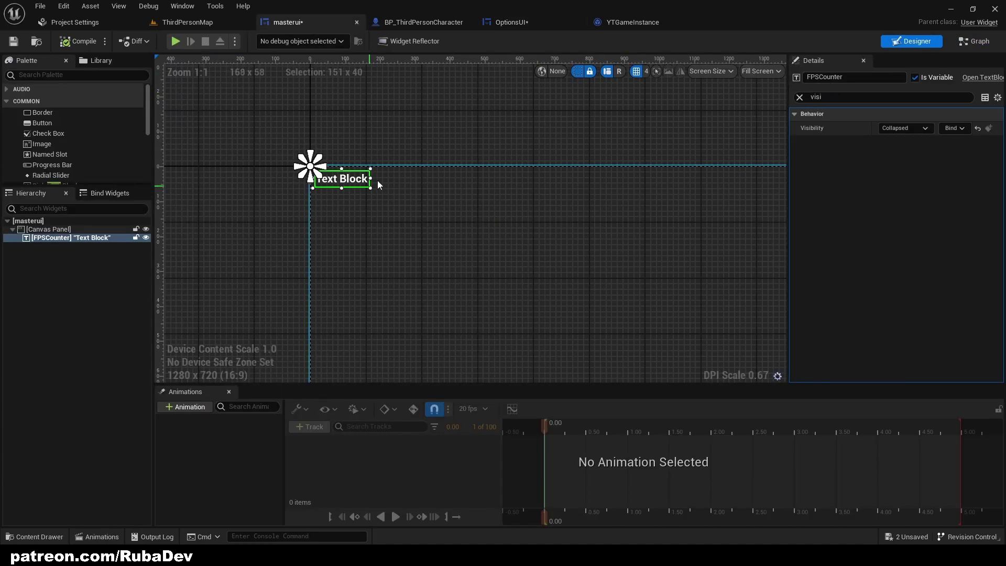
{"action": "left_click", "coordinate": [510, 22]}
{"action": "right_click_drag", "start_coordinate": [636, 147], "coordinate": [520, 142]}
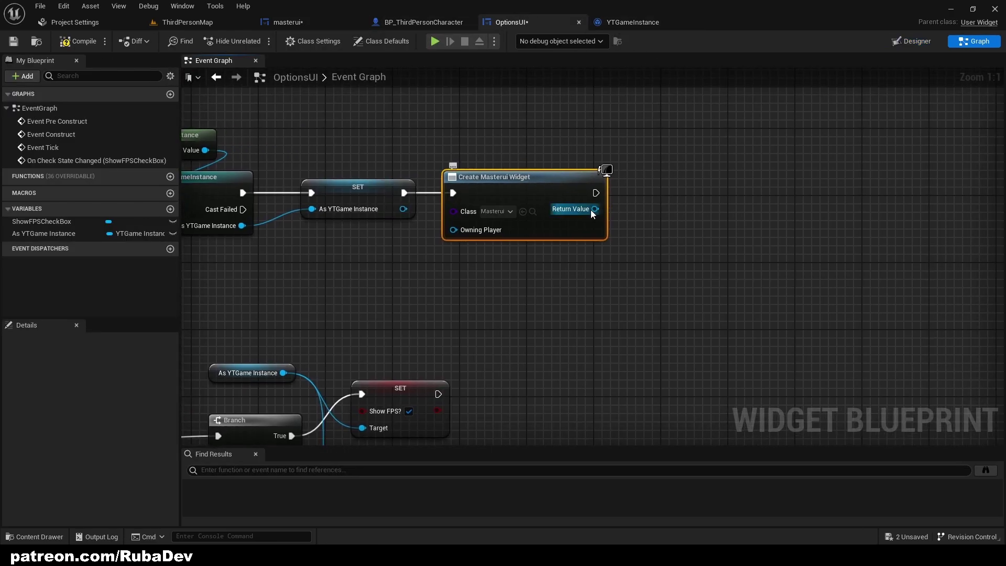
{"action": "left_click_drag", "start_coordinate": [590, 210], "coordinate": [650, 208]}
{"action": "left_click", "coordinate": [709, 254]}
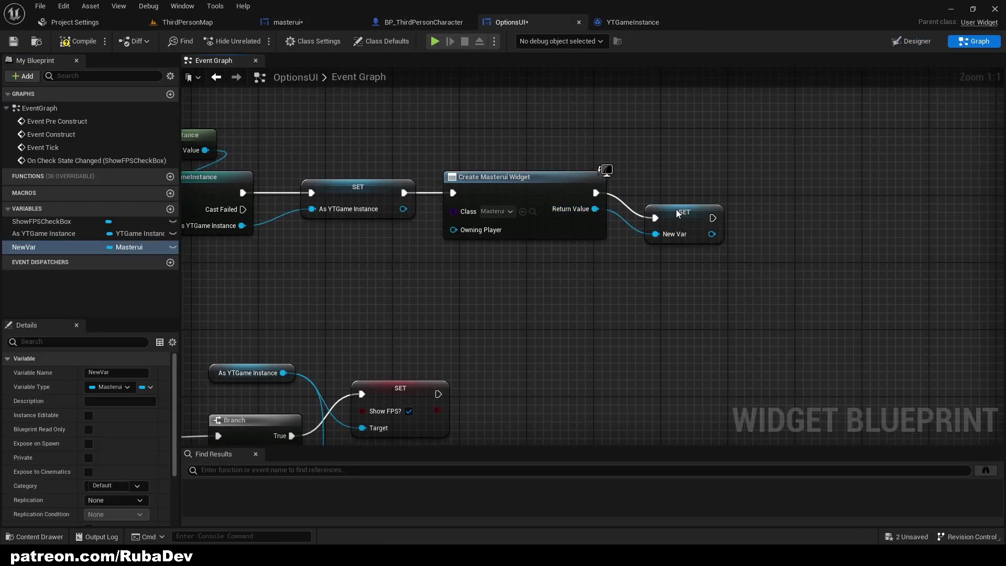
{"action": "double_click", "coordinate": [71, 244]}
{"action": "type", "text": "Maste"}
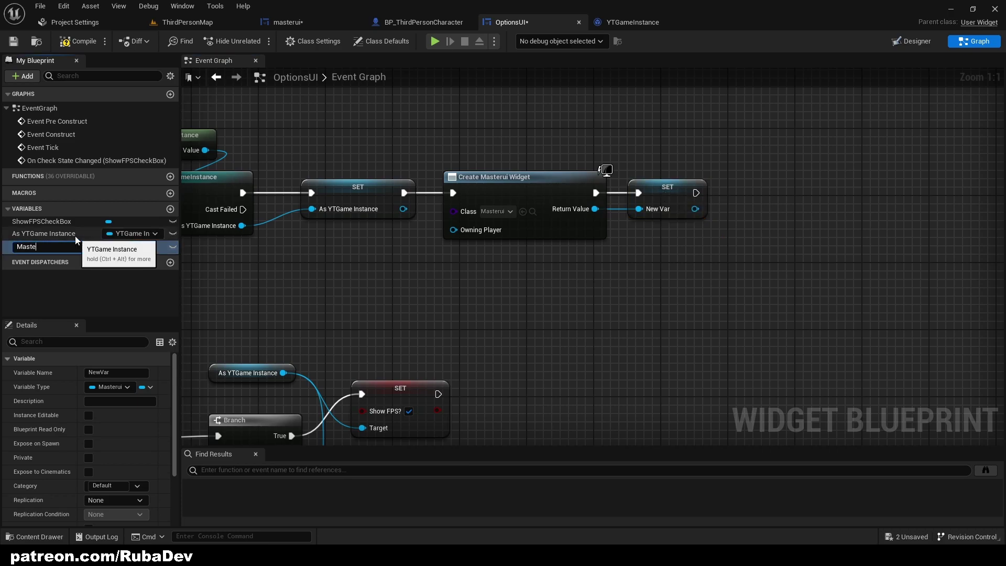
{"action": "type", "text": "ruI Ref"}
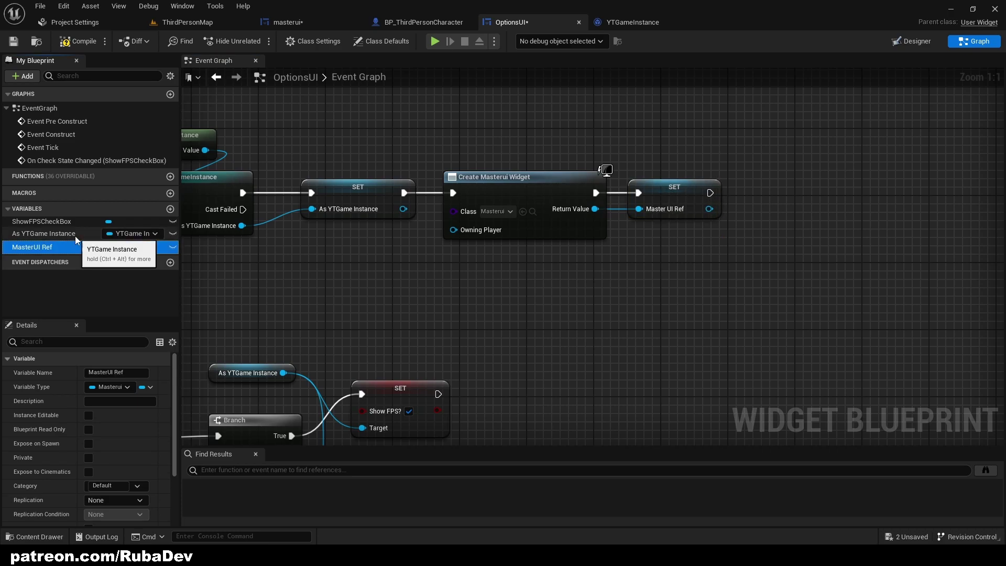
{"action": "key", "text": "Return"}
- Get FPSCounter from MasterUI Ref and run a Set Visibility node of Visible on it after the setter that turns Show FPS? on
{"action": "left_click_drag", "start_coordinate": [70, 241], "coordinate": [456, 254], "text": "ctrl"}
{"action": "left_click", "coordinate": [283, 24]}
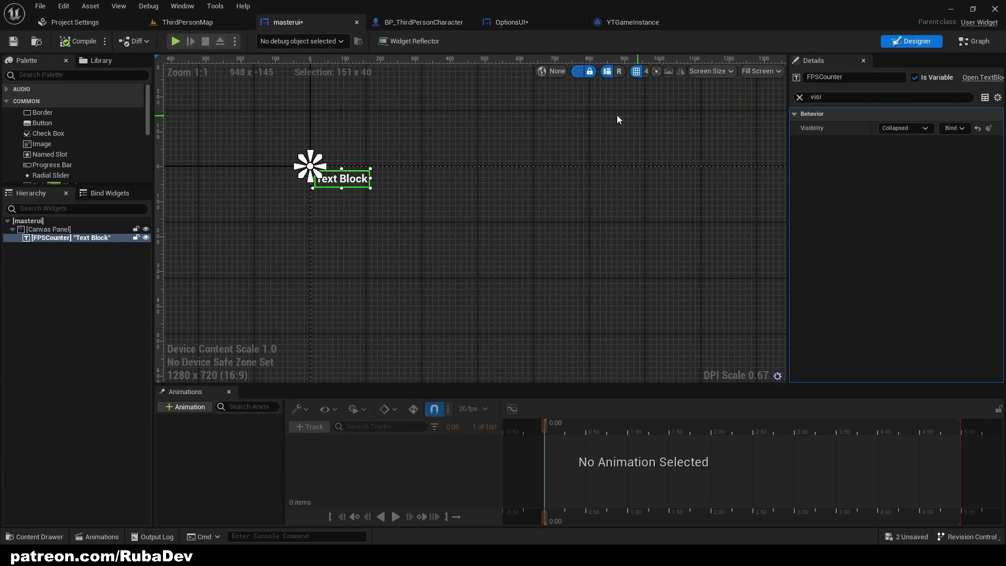
{"action": "left_click", "coordinate": [638, 23]}
{"action": "left_click", "coordinate": [506, 22]}
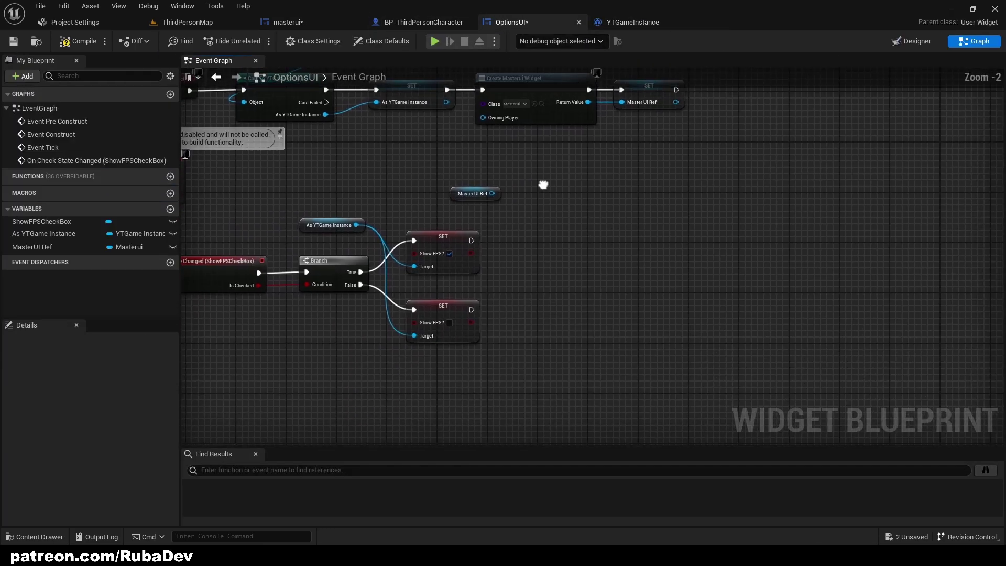
{"action": "left_click_drag", "start_coordinate": [478, 195], "coordinate": [564, 254]}
{"action": "type", "text": "fpscounter"}
{"action": "key", "text": "Return"}
{"action": "type", "text": "set visibi"}
{"action": "key", "text": "Return"}
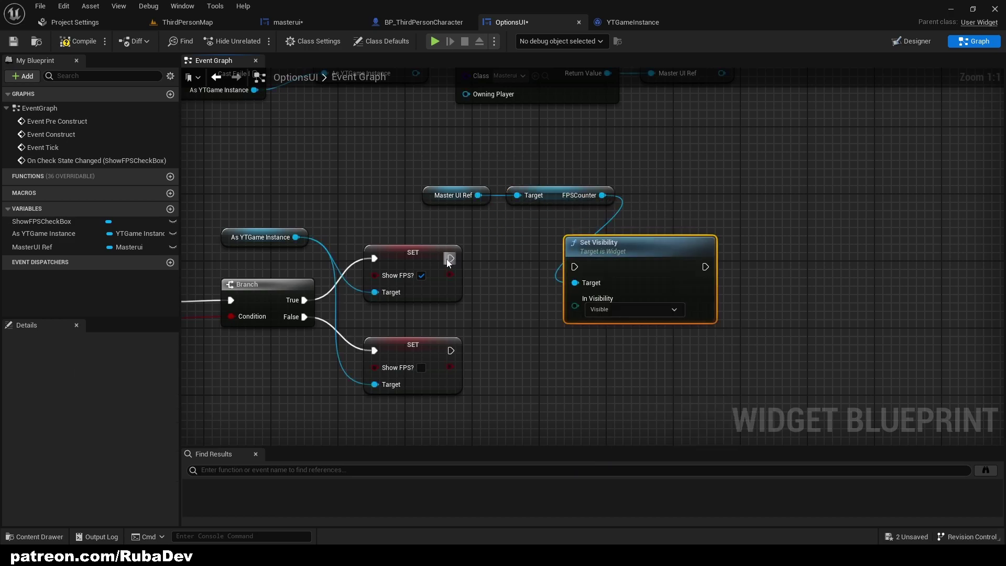
{"action": "right_click_drag", "start_coordinate": [443, 276], "coordinate": [558, 236]}
{"action": "left_click_drag", "start_coordinate": [691, 228], "coordinate": [566, 220]}
- Duplicate Set Visibility, target it at FPSCounter, run it after the setter that turns Show FPS? off, and set it to Collapsed
{"action": "key", "text": "ctrl+c"}
{"action": "key", "text": "ctrl+v"}
{"action": "left_click_drag", "start_coordinate": [718, 156], "coordinate": [699, 345]}
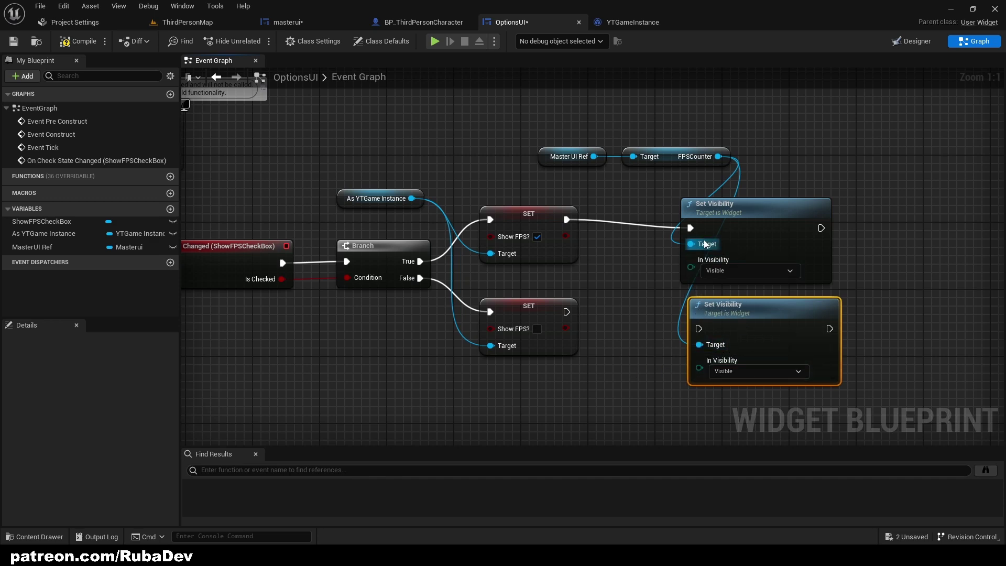
{"action": "mouse_move", "coordinate": [699, 329]}
{"action": "left_mouse_down"}
{"action": "mouse_move", "coordinate": [567, 312]}
{"action": "mouse_move", "coordinate": [700, 316]}
{"action": "left_mouse_up"}
{"action": "right_click_drag", "start_coordinate": [492, 378], "coordinate": [526, 365]}
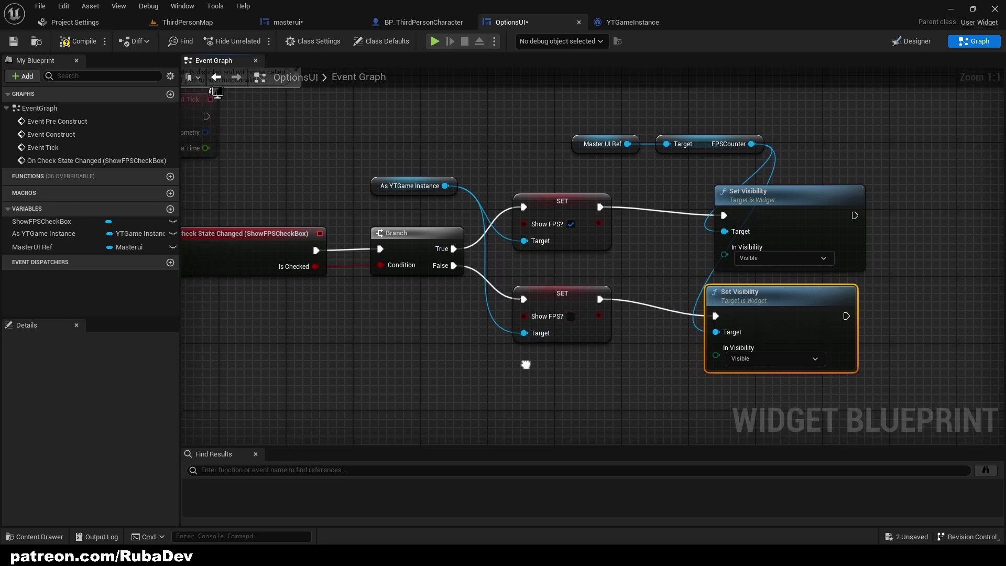
{"action": "left_click_drag", "start_coordinate": [639, 351], "coordinate": [534, 290]}
{"action": "left_click", "coordinate": [789, 369]}
{"action": "left_click", "coordinate": [770, 358]}
{"action": "left_click", "coordinate": [744, 373]}
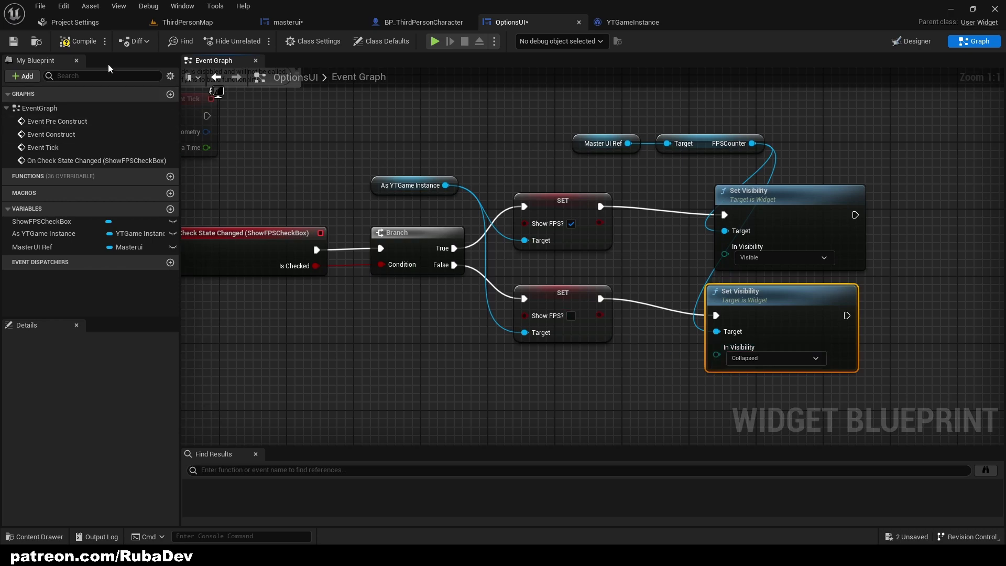
{"action": "right_click_drag", "start_coordinate": [307, 170], "coordinate": [407, 186]}
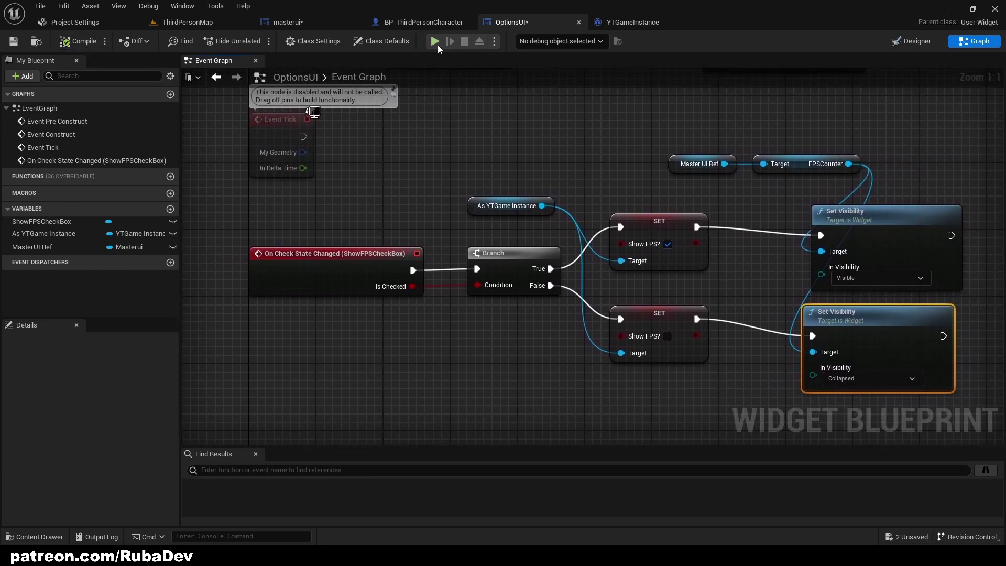
- Add a P key event in the empty area below the jump nodes of BP_ThirdPersonCharacter's event graph
{"action": "left_click", "coordinate": [433, 24]}
{"action": "left_click", "coordinate": [294, 27]}
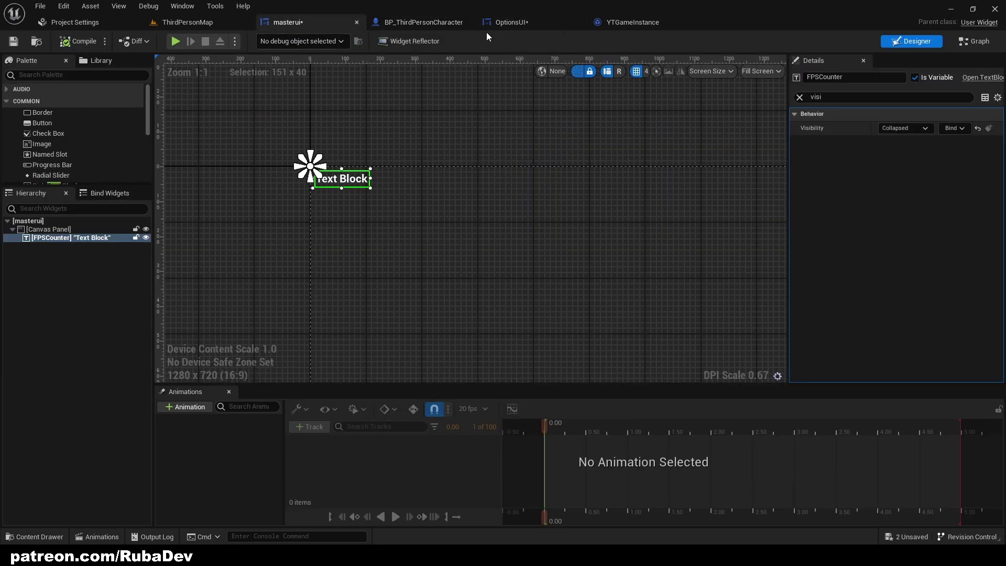
{"action": "left_click", "coordinate": [187, 23]}
{"action": "left_click", "coordinate": [414, 23]}
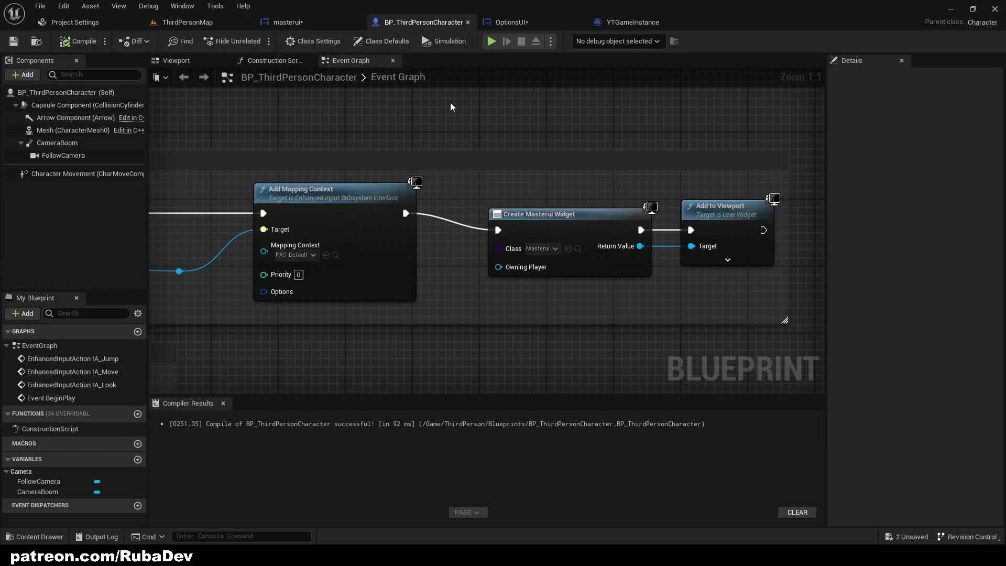
{"action": "scroll", "coordinate": [593, 161], "scroll_direction": "down", "scroll_amount": 4}
{"action": "scroll", "coordinate": [593, 162], "scroll_direction": "down", "scroll_amount": 3}
{"action": "right_click_drag", "start_coordinate": [569, 214], "coordinate": [610, 91]}
{"action": "scroll", "coordinate": [535, 234], "scroll_direction": "up", "scroll_amount": 5}
{"action": "right_click_drag", "start_coordinate": [526, 273], "coordinate": [606, 184]}
{"action": "right_click_drag", "start_coordinate": [273, 247], "coordinate": [289, 253]}
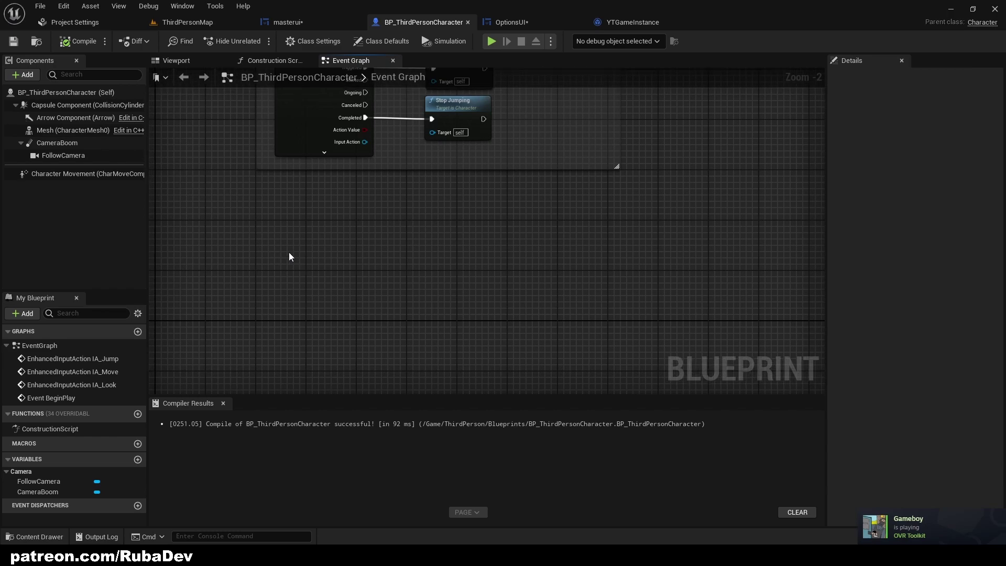
{"action": "right_click", "coordinate": [272, 247]}
{"action": "type", "text": "p key"}
{"action": "scroll", "coordinate": [384, 310], "scroll_direction": "down", "scroll_amount": 7}
{"action": "scroll", "coordinate": [361, 321], "scroll_direction": "down", "scroll_amount": 10}
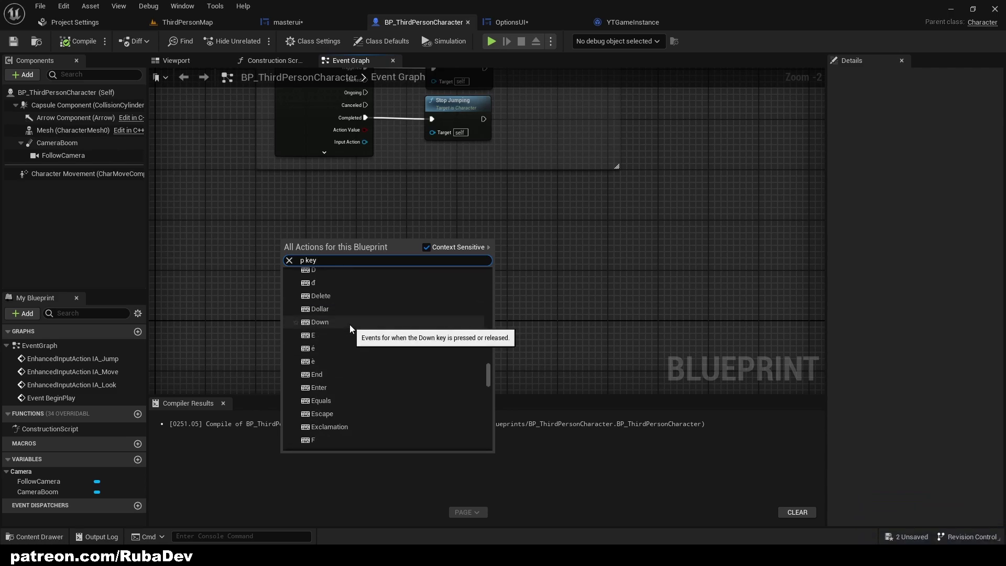
{"action": "scroll", "coordinate": [418, 254], "scroll_direction": "up", "scroll_amount": 3}
{"action": "scroll", "coordinate": [404, 359], "scroll_direction": "down", "scroll_amount": 15}
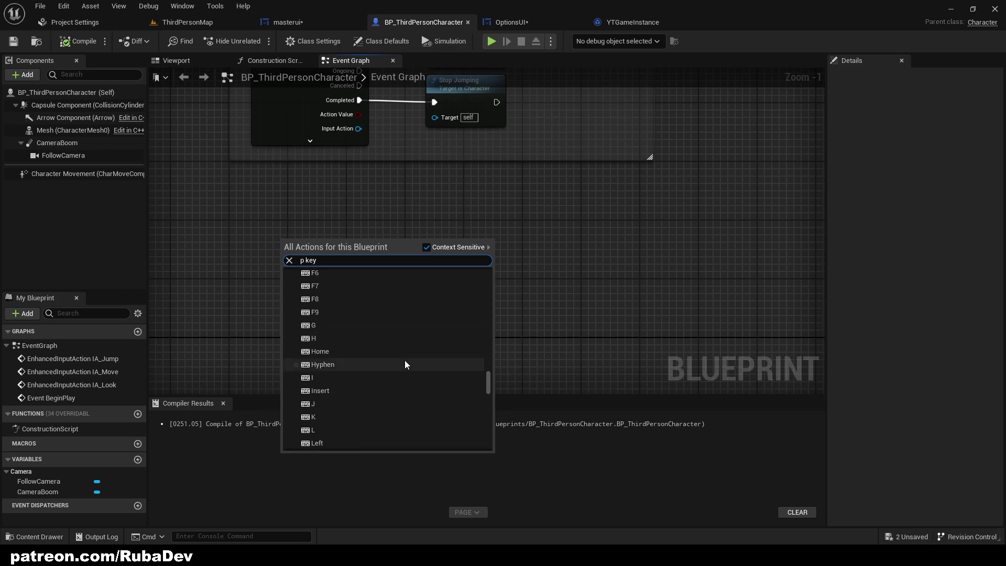
{"action": "scroll", "coordinate": [386, 369], "scroll_direction": "down", "scroll_amount": 5}
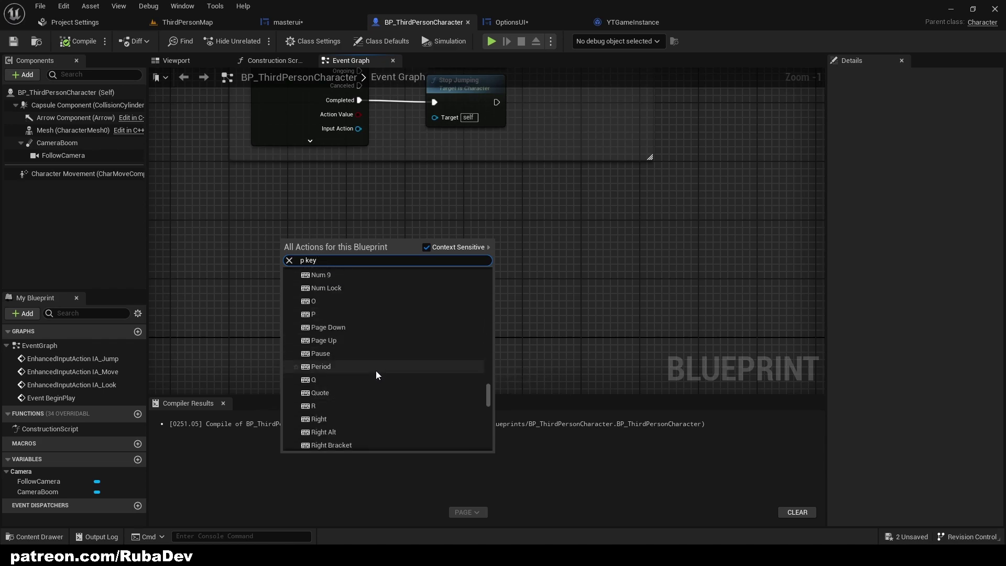
{"action": "left_click", "coordinate": [345, 331]}
{"action": "scroll", "coordinate": [309, 306], "scroll_direction": "up", "scroll_amount": 1}
{"action": "right_click_drag", "start_coordinate": [313, 297], "coordinate": [377, 311]}
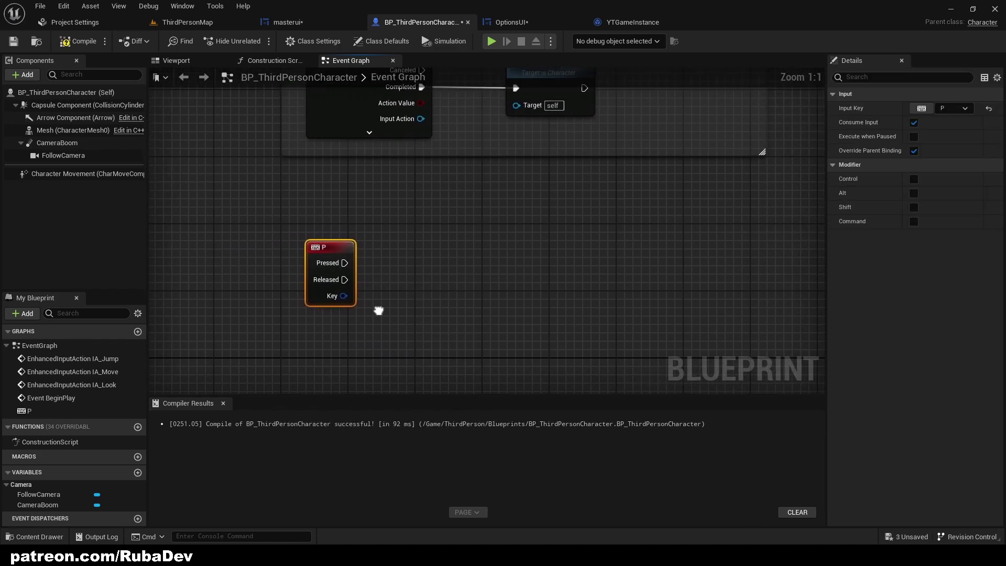
{"action": "left_click_drag", "start_coordinate": [342, 263], "coordinate": [439, 266]}
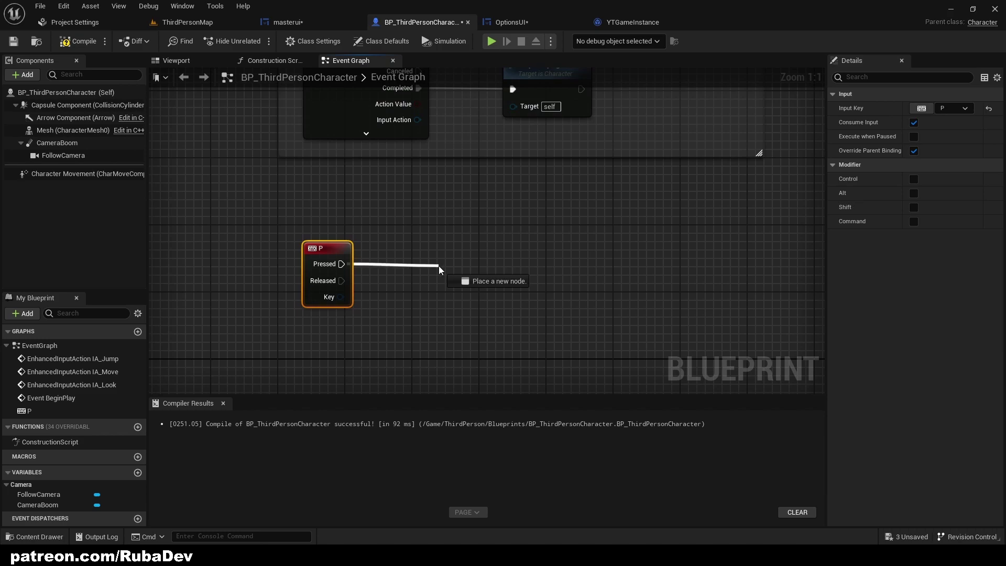
{"action": "left_click", "coordinate": [412, 259]}
{"action": "right_click_drag", "start_coordinate": [384, 256], "coordinate": [329, 236]}
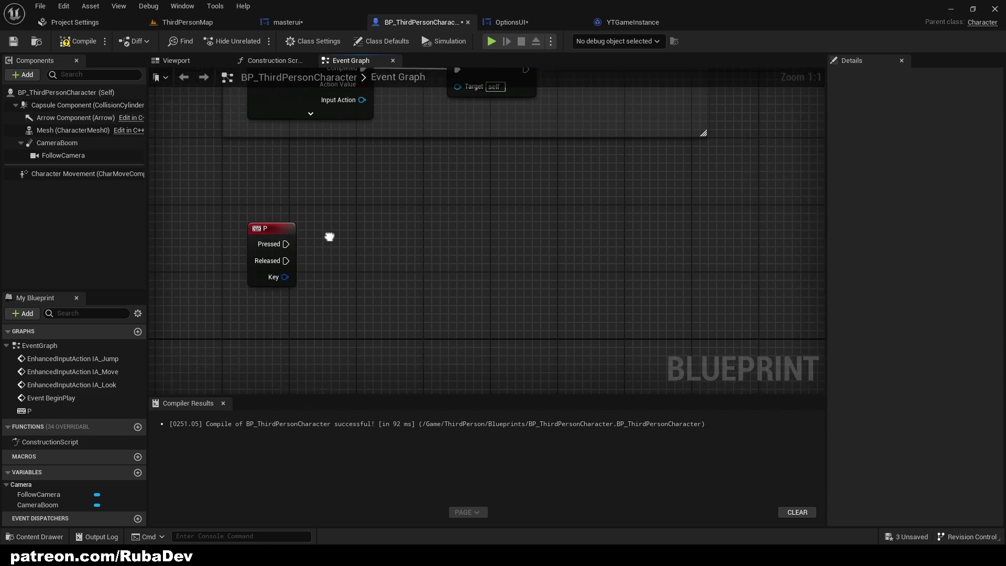
- Add a Boolean variable named OptionsMenuOpen? to BP_ThirdPersonCharacter
{"action": "left_click", "coordinate": [135, 472]}
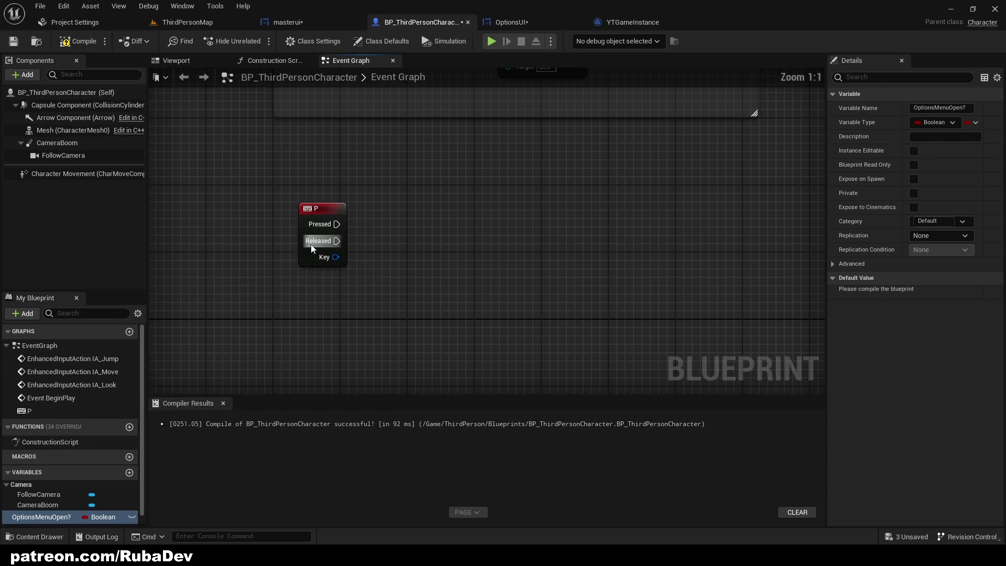
- Create a widget of class Options UI when the P key is pressed
{"action": "left_click_drag", "start_coordinate": [395, 217], "coordinate": [395, 216]}
{"action": "type", "text": "create widg"}
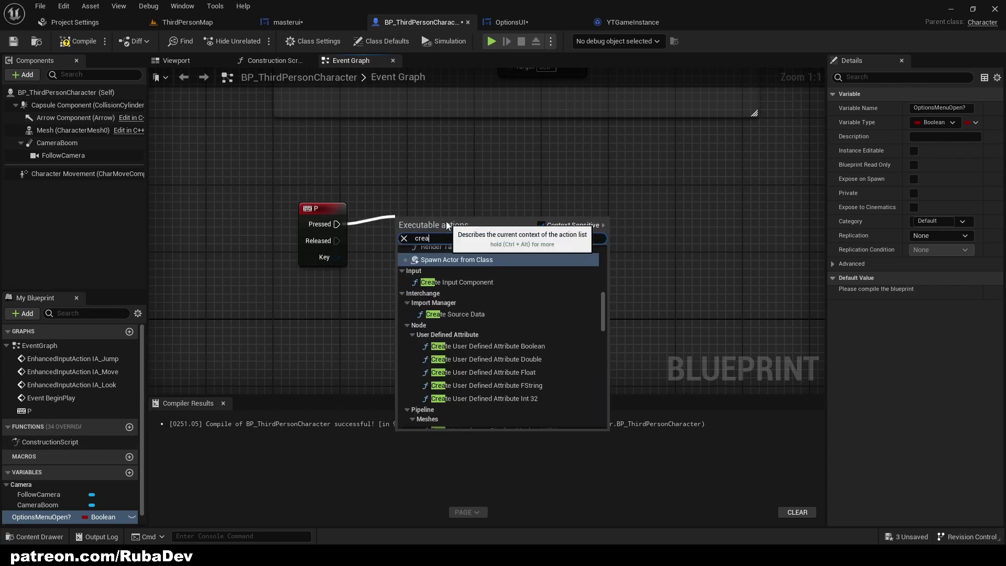
{"action": "key", "text": "Return"}
{"action": "left_click", "coordinate": [448, 259]}
{"action": "left_click", "coordinate": [451, 419]}
{"action": "left_click_drag", "start_coordinate": [465, 224], "coordinate": [457, 174]}
- Add the created Options UI widget to the viewport with an Add to Viewport node
{"action": "left_click_drag", "start_coordinate": [565, 191], "coordinate": [592, 169]}
{"action": "type", "text": "add to viewport"}
{"action": "key", "text": "Return"}
{"action": "left_click", "coordinate": [658, 187]}
{"action": "right_click_drag", "start_coordinate": [645, 186], "coordinate": [514, 189]}
{"action": "right_click_drag", "start_coordinate": [338, 248], "coordinate": [384, 256]}
- Add an OptionsMenuOpen? setter after Add to Viewport and set it to true
{"action": "left_click_drag", "start_coordinate": [42, 516], "coordinate": [609, 169]}
{"action": "left_click", "coordinate": [626, 195]}
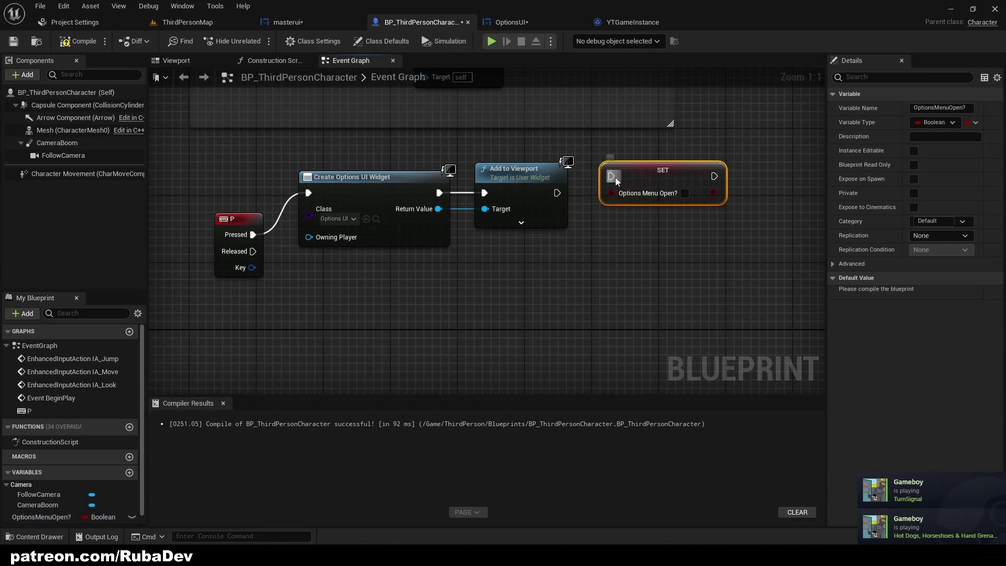
{"action": "left_click_drag", "start_coordinate": [564, 195], "coordinate": [659, 199]}
{"action": "left_click", "coordinate": [693, 209]}
- Move the P event away from the Create Widget node and move the OptionsMenuOpen? setter closer to Add to Viewport
{"action": "right_click_drag", "start_coordinate": [273, 303], "coordinate": [466, 288]}
{"action": "left_click_drag", "start_coordinate": [423, 205], "coordinate": [280, 197]}
{"action": "right_click_drag", "start_coordinate": [597, 260], "coordinate": [349, 294]}
{"action": "left_click", "coordinate": [471, 274]}
{"action": "left_click_drag", "start_coordinate": [473, 272], "coordinate": [278, 205]}
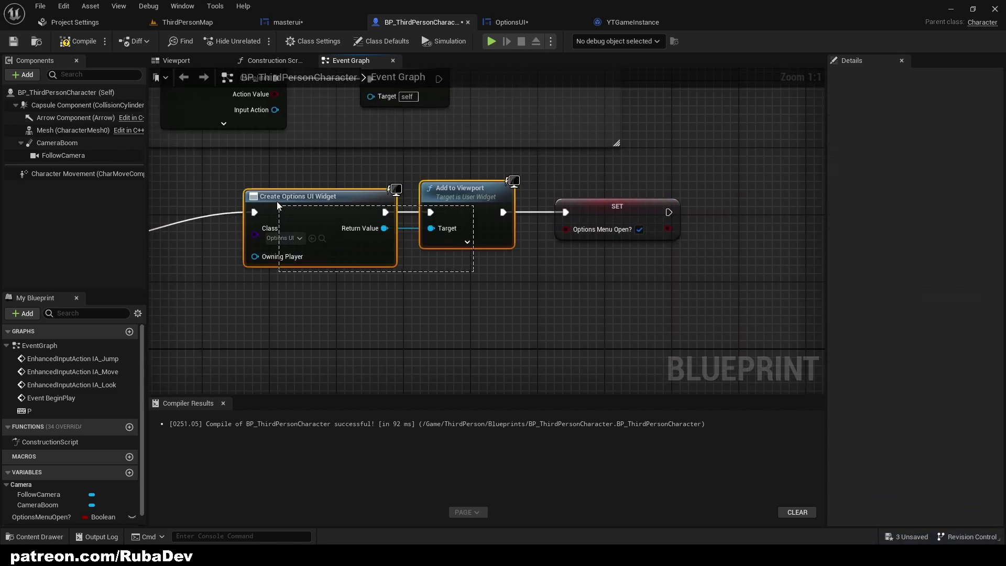
{"action": "left_click", "coordinate": [496, 264]}
{"action": "right_click_drag", "start_coordinate": [605, 288], "coordinate": [504, 265]}
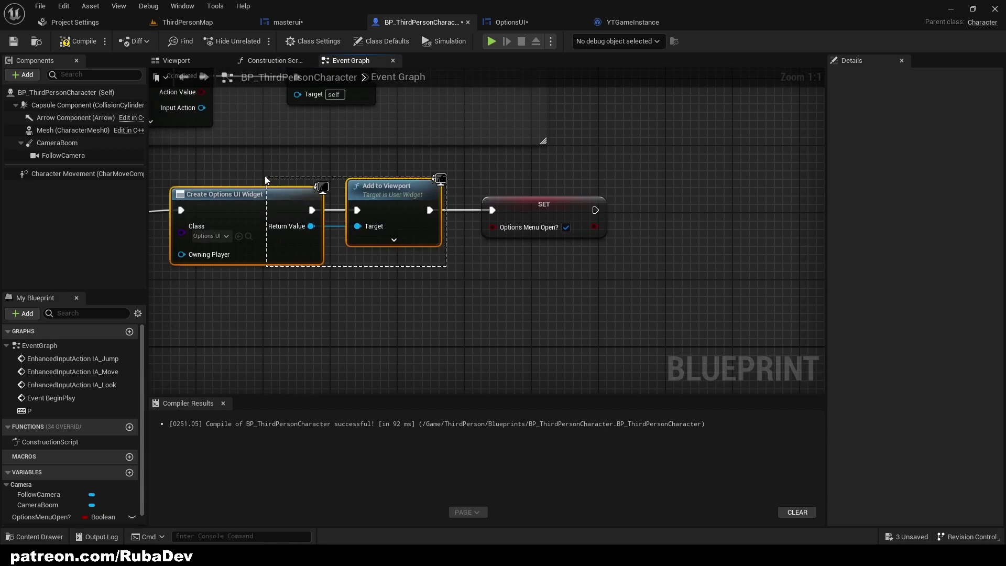
{"action": "left_click_drag", "start_coordinate": [264, 179], "coordinate": [264, 179]}
{"action": "right_click_drag", "start_coordinate": [546, 216], "coordinate": [465, 252]}
{"action": "left_click", "coordinate": [633, 208]}
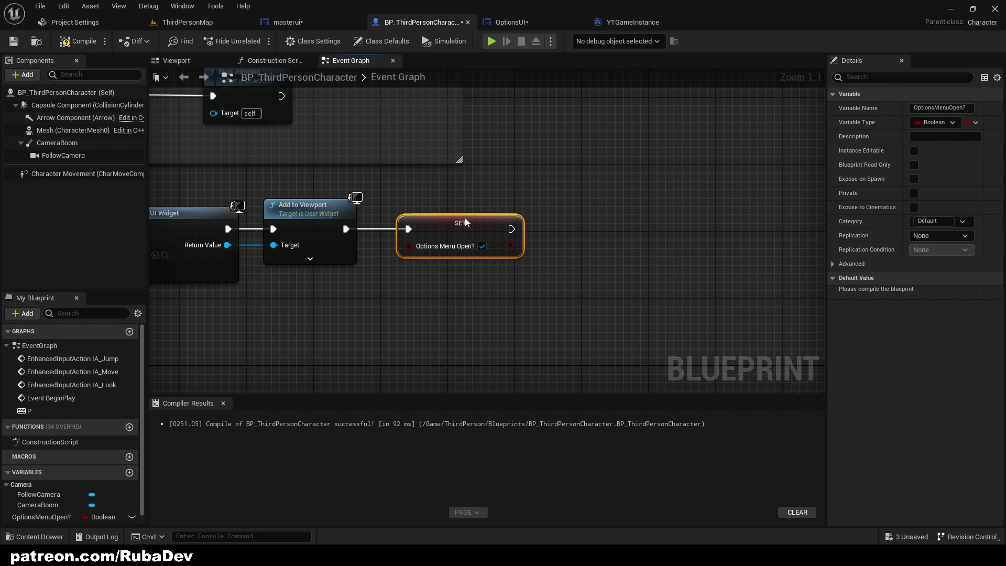
{"action": "left_click_drag", "start_coordinate": [471, 222], "coordinate": [404, 209]}
- Add a Branch node beside the P event and run it from Pressed
{"action": "right_click_drag", "start_coordinate": [339, 294], "coordinate": [702, 261]}
{"action": "key", "text": "b"}
{"action": "left_click", "coordinate": [326, 220]}
{"action": "left_click_drag", "start_coordinate": [337, 243], "coordinate": [262, 231]}
{"action": "left_click_drag", "start_coordinate": [366, 227], "coordinate": [356, 213]}
- Get OptionsMenuOpen? and use it as the Branch's Condition
{"action": "left_click_drag", "start_coordinate": [58, 517], "coordinate": [384, 288]}
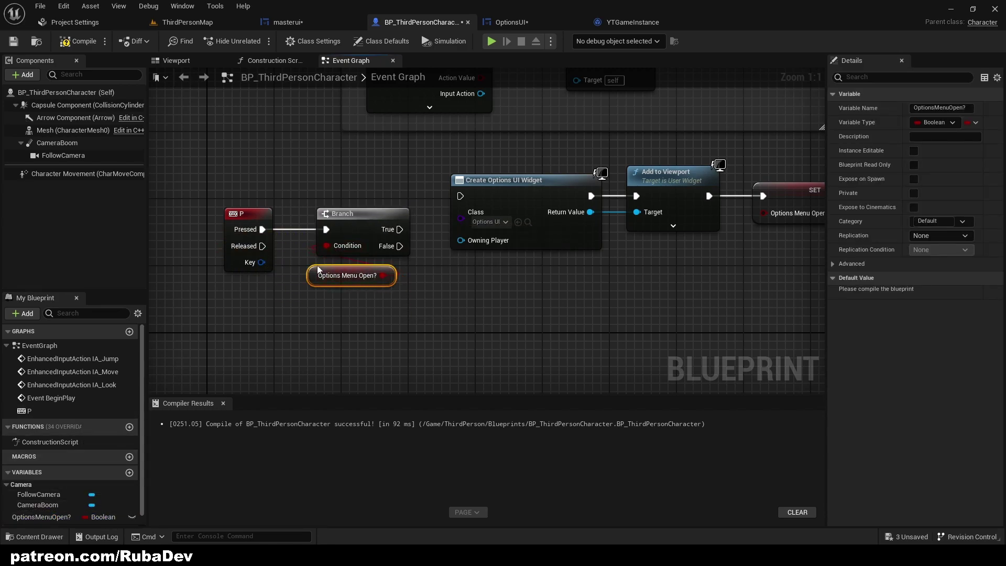
{"action": "right_click_drag", "start_coordinate": [426, 324], "coordinate": [464, 348]}
{"action": "left_click_drag", "start_coordinate": [390, 302], "coordinate": [401, 305]}
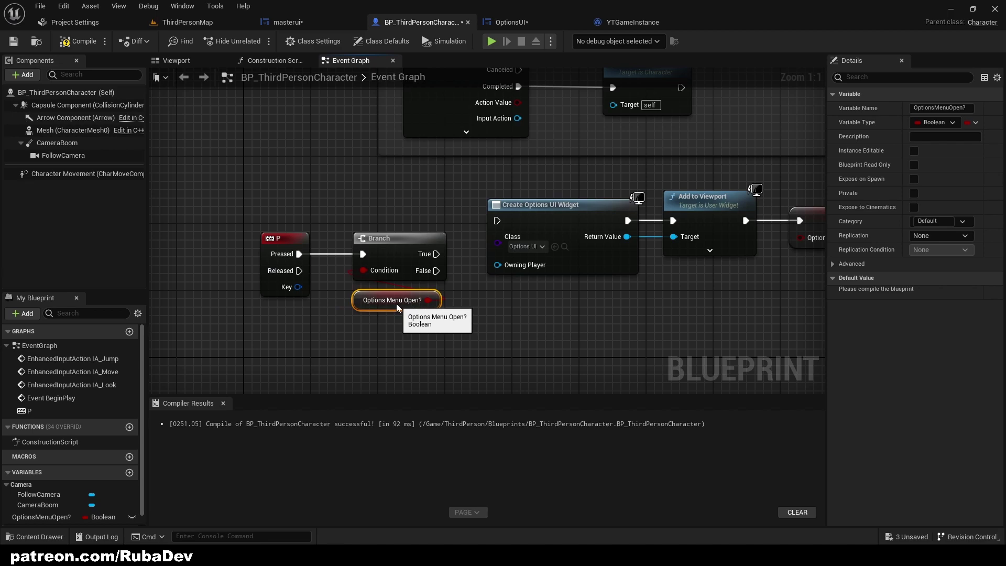
{"action": "right_click_drag", "start_coordinate": [403, 314], "coordinate": [354, 299]}
- Lower the Create Options UI Widget chain and run it from the Branch's False output
{"action": "left_click", "coordinate": [381, 305]}
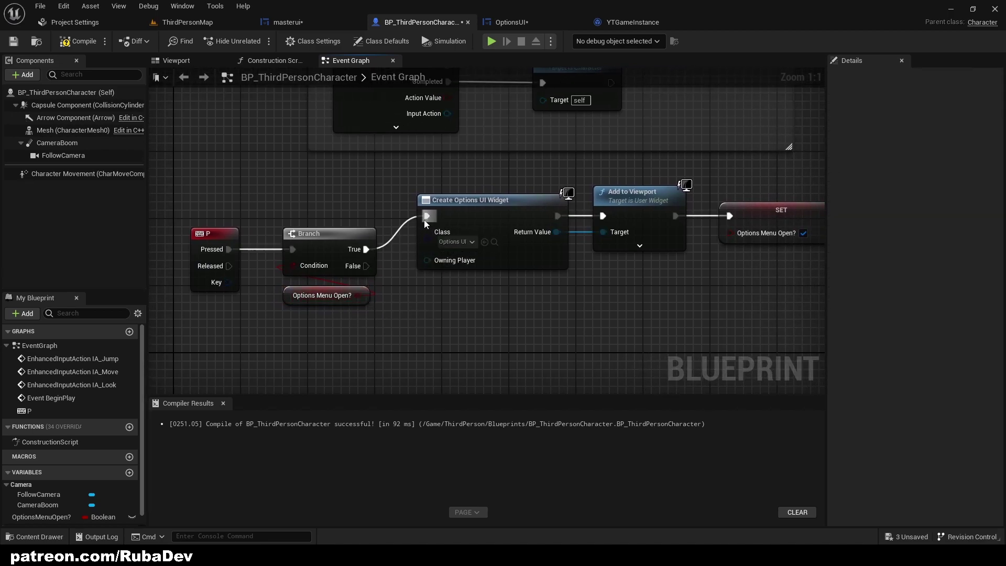
{"action": "left_click_drag", "start_coordinate": [368, 261], "coordinate": [399, 289]}
{"action": "left_click_drag", "start_coordinate": [417, 309], "coordinate": [418, 311]}
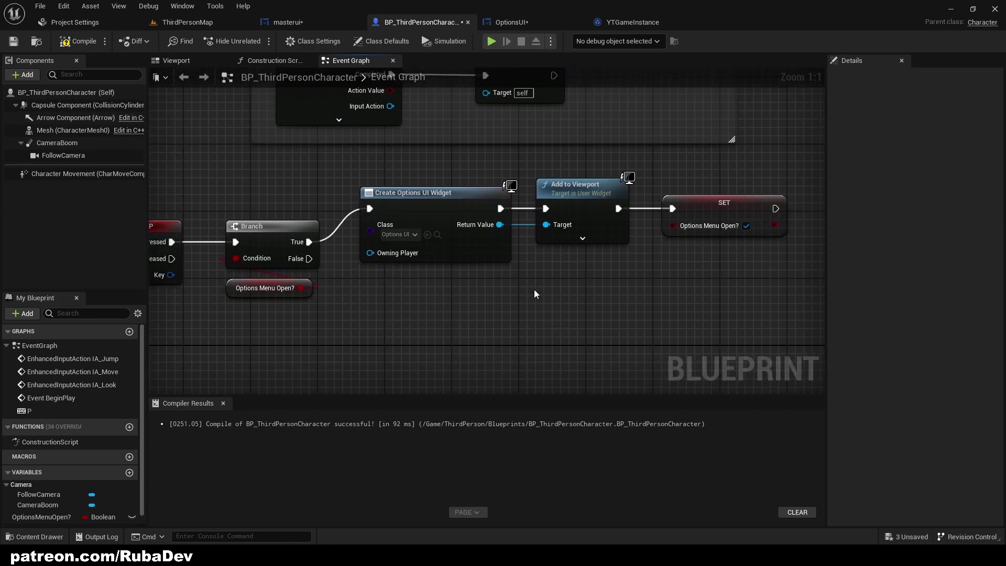
{"action": "left_click_drag", "start_coordinate": [763, 284], "coordinate": [407, 192]}
{"action": "left_click_drag", "start_coordinate": [421, 210], "coordinate": [454, 311]}
{"action": "left_click", "coordinate": [407, 266]}
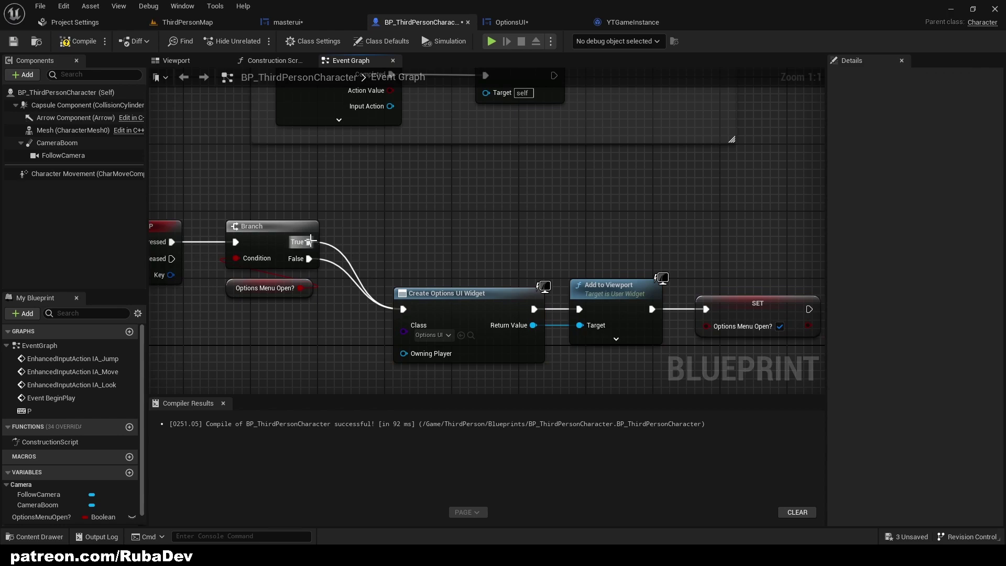
{"action": "left_click_drag", "start_coordinate": [309, 242], "coordinate": [382, 221]}
{"action": "type", "text": "remove from pare"}
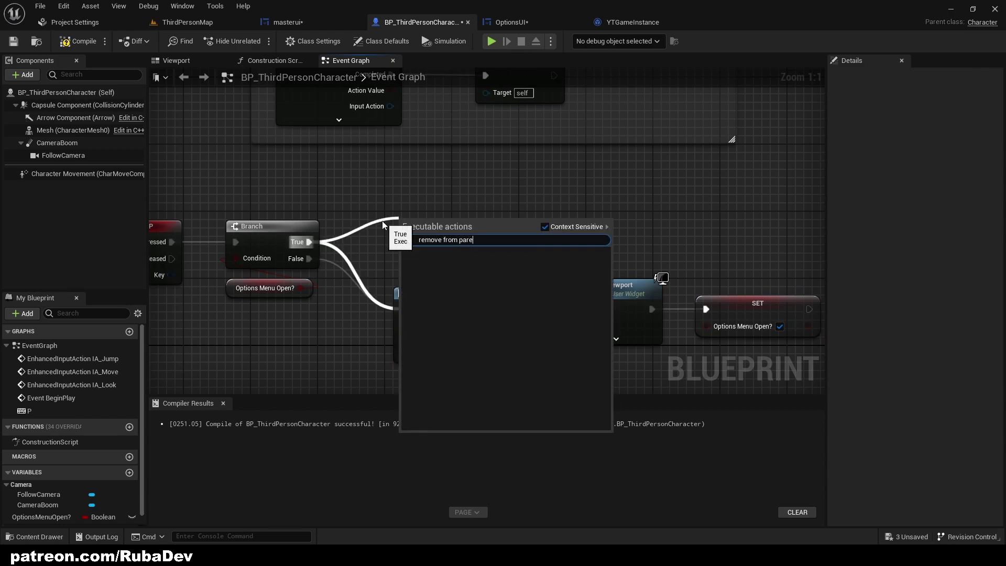
{"action": "key", "text": "BackSpace"}
{"action": "key", "text": "BackSpace"}
{"action": "key", "text": "BackSpace"}
{"action": "key", "text": "BackSpace"}
{"action": "key", "text": "Escape"}
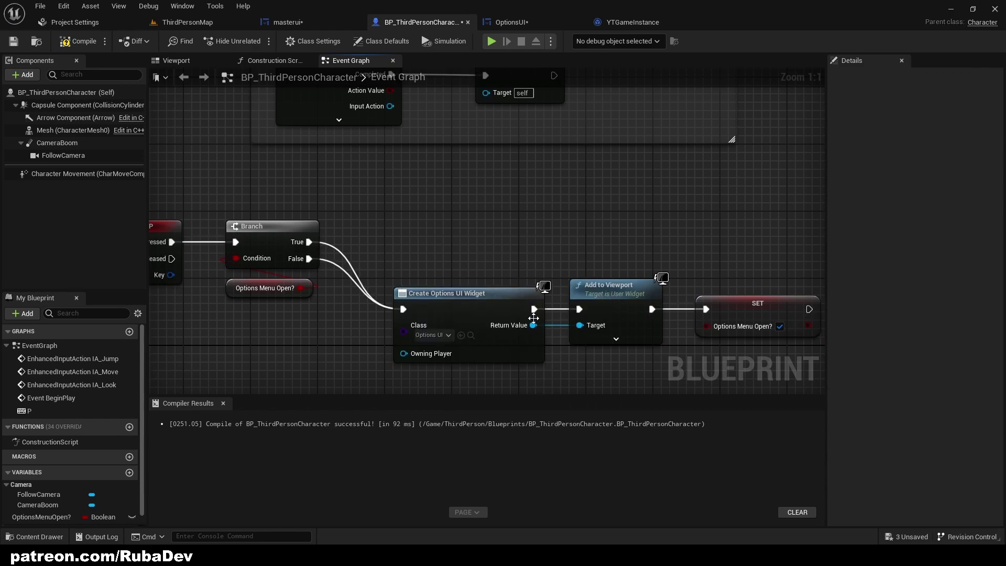
- Add a Remove from Parent node from the Options UI widget's Return Value and run it from the Branch's True output
{"action": "left_click_drag", "start_coordinate": [540, 326], "coordinate": [309, 242]}
{"action": "type", "text": "remove from pare"}
{"action": "key", "text": "Return"}
{"action": "left_click_drag", "start_coordinate": [447, 210], "coordinate": [480, 201]}
{"action": "right_click_drag", "start_coordinate": [575, 224], "coordinate": [488, 180]}
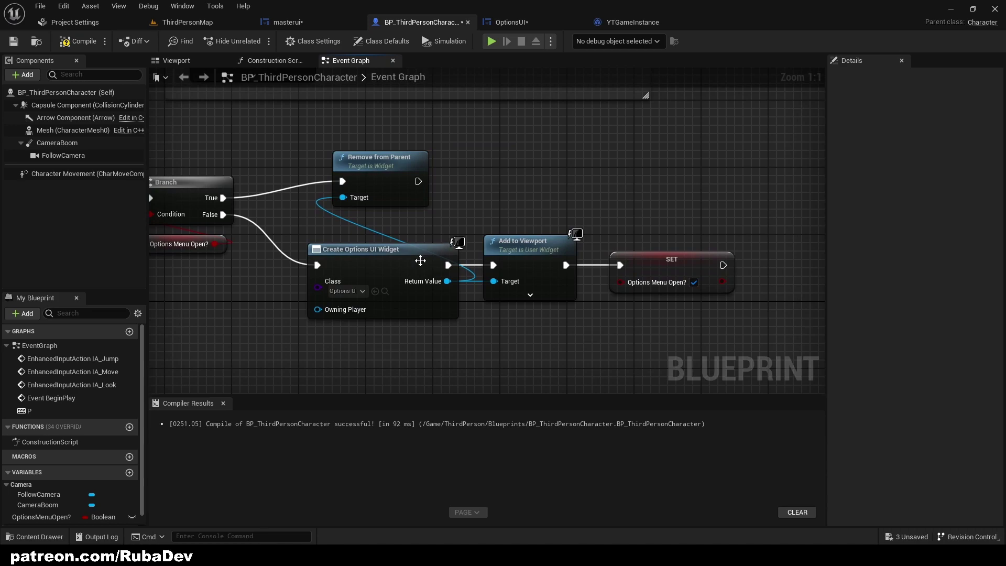
- Promote the Options UI widget's Return Value to a variable and run its setter before Add to Viewport, feeding the Target
{"action": "left_click_drag", "start_coordinate": [418, 261], "coordinate": [370, 254]}
{"action": "left_click_drag", "start_coordinate": [418, 276], "coordinate": [451, 271]}
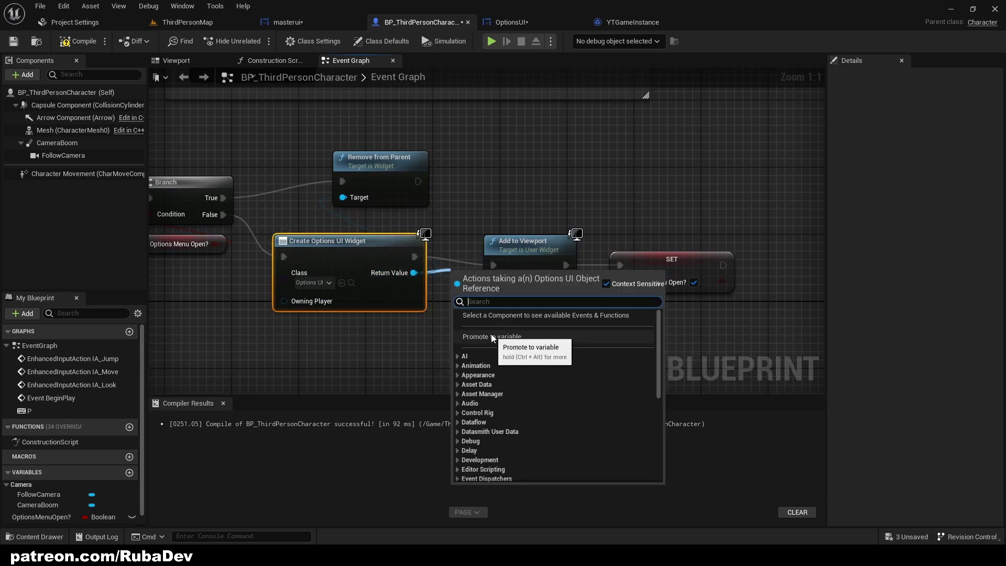
{"action": "left_click", "coordinate": [491, 337]}
{"action": "left_click_drag", "start_coordinate": [678, 313], "coordinate": [628, 233]}
{"action": "left_click_drag", "start_coordinate": [497, 279], "coordinate": [610, 257]}
{"action": "left_click", "coordinate": [435, 264], "text": "alt"}
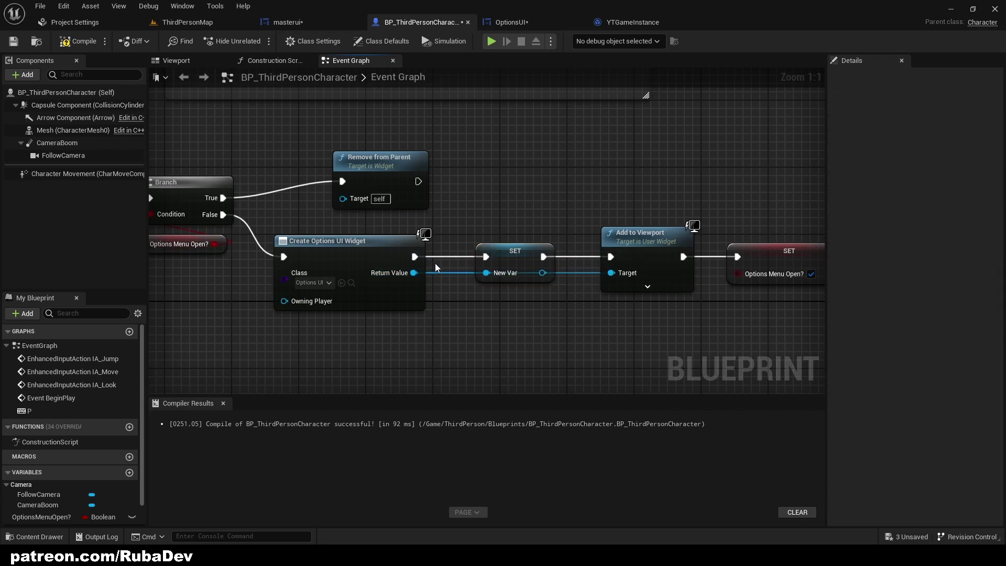
{"action": "left_click_drag", "start_coordinate": [543, 273], "coordinate": [611, 273]}
- Rename the promoted widget variable to OptionsUI Ref
{"action": "left_click", "coordinate": [493, 257]}
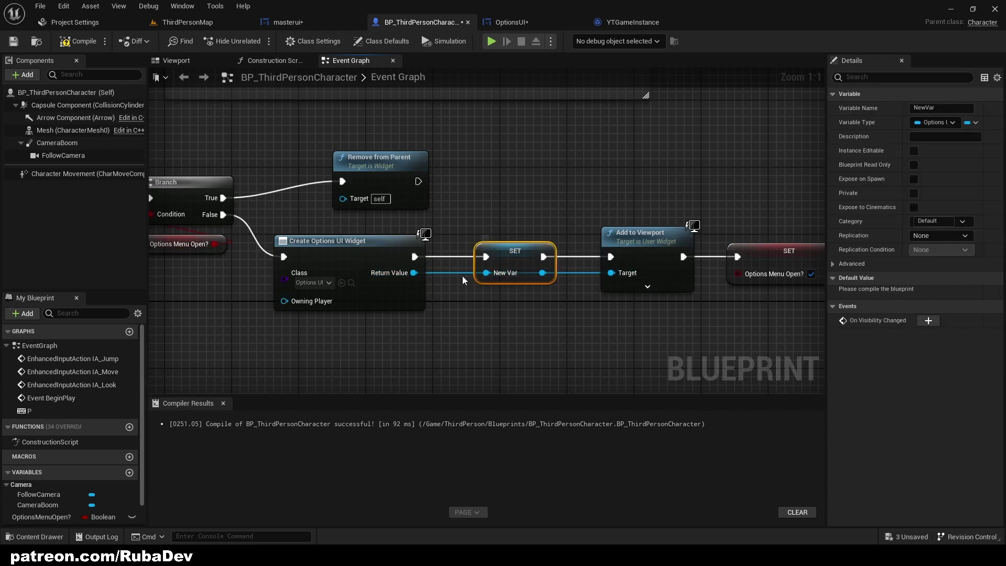
{"action": "mouse_move", "coordinate": [508, 245]}
{"action": "left_mouse_down"}
{"action": "mouse_move", "coordinate": [515, 231]}
{"action": "mouse_move", "coordinate": [504, 256]}
{"action": "left_mouse_up"}
{"action": "left_click", "coordinate": [508, 273], "text": "alt"}
{"action": "left_click", "coordinate": [937, 109]}
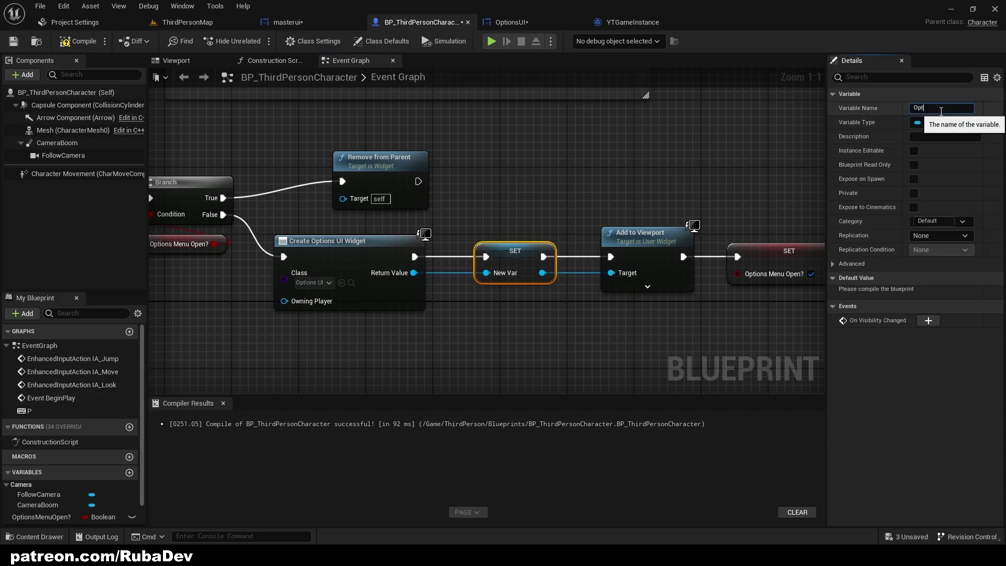
{"action": "key", "text": "Return"}
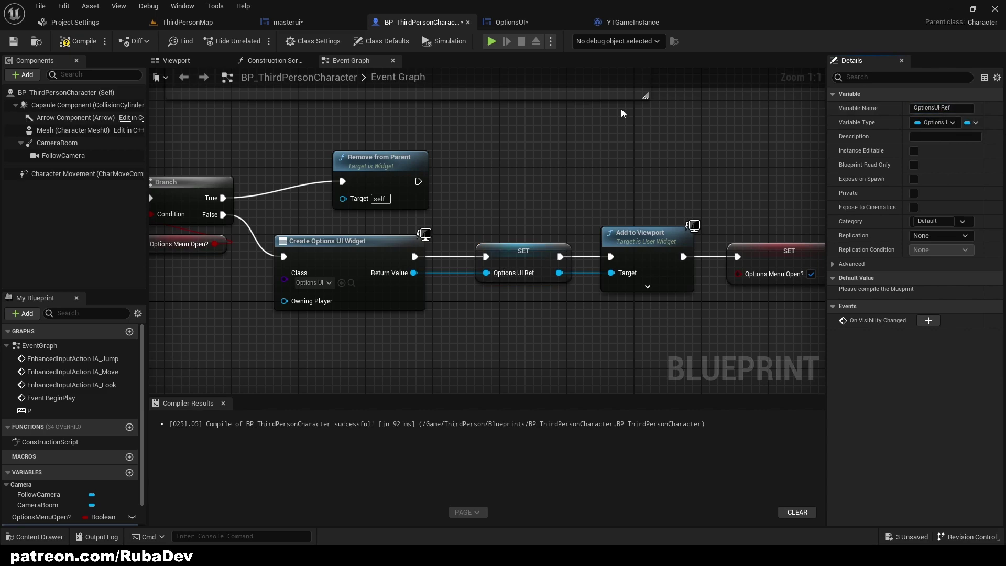
- Get OptionsUI Ref and connect it to the Target of Remove from Parent
{"action": "right_click_drag", "start_coordinate": [424, 181], "coordinate": [516, 179]}
{"action": "scroll", "coordinate": [83, 498], "scroll_direction": "down", "scroll_amount": 2}
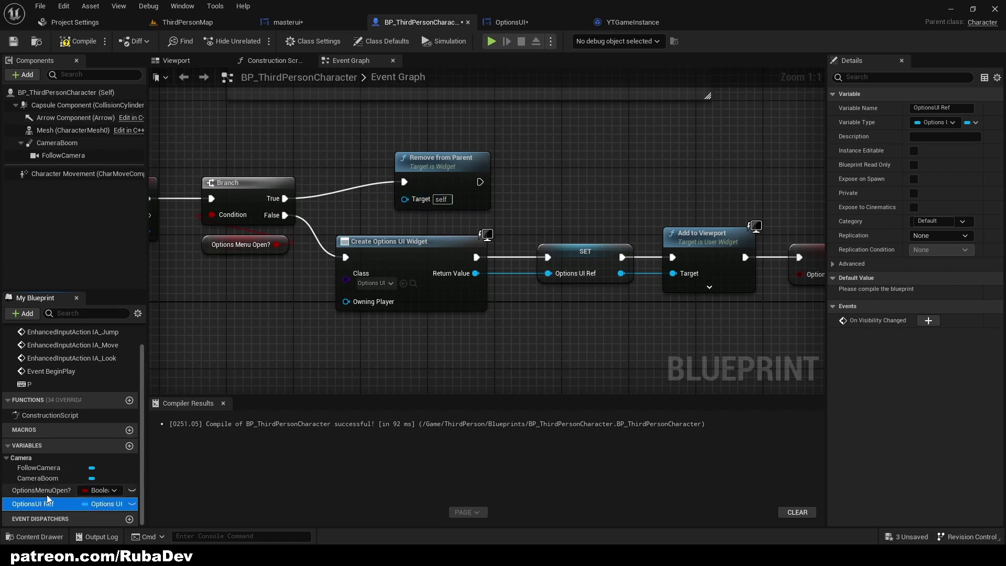
{"action": "left_click_drag", "start_coordinate": [46, 495], "coordinate": [449, 149]}
- Add Get Player Controller and set its Show Mouse Cursor to true after the OptionsMenuOpen? setter
{"action": "right_click_drag", "start_coordinate": [554, 159], "coordinate": [437, 191]}
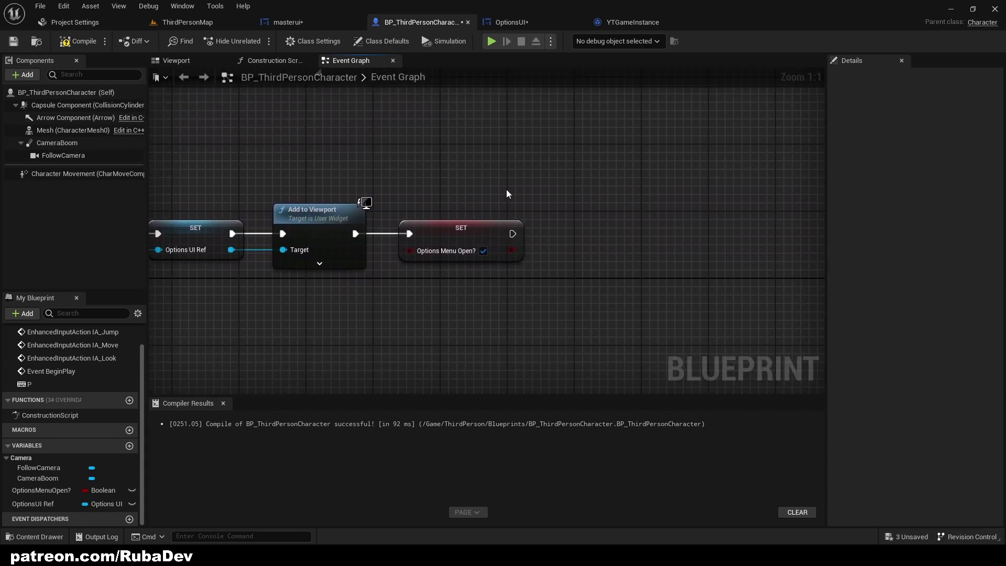
{"action": "right_click", "coordinate": [518, 184]}
{"action": "type", "text": "get player control"}
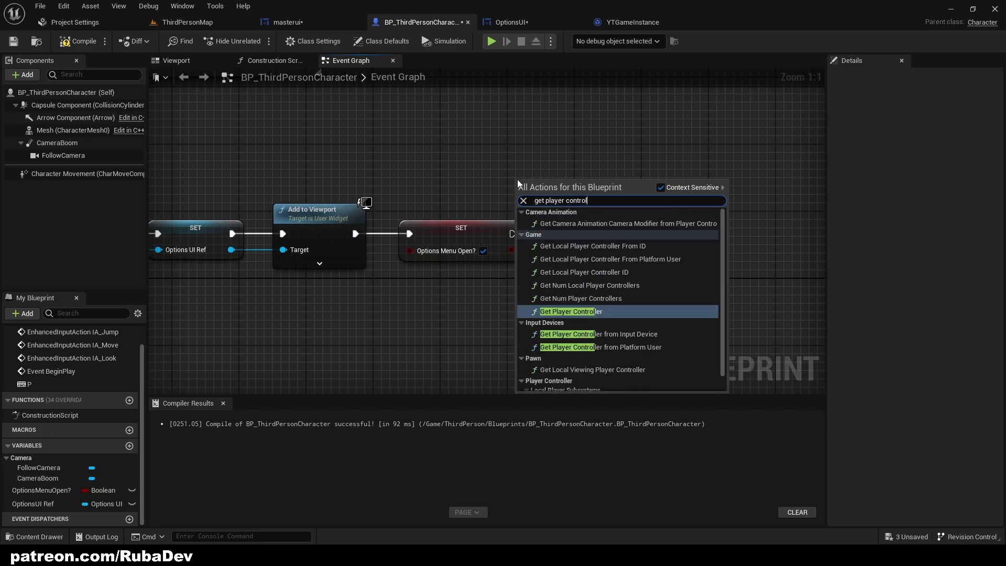
{"action": "key", "text": "Return"}
{"action": "left_click_drag", "start_coordinate": [642, 216], "coordinate": [523, 233]}
{"action": "type", "text": "set show m"}
{"action": "key", "text": "Return"}
{"action": "right_click_drag", "start_coordinate": [647, 205], "coordinate": [475, 193]}
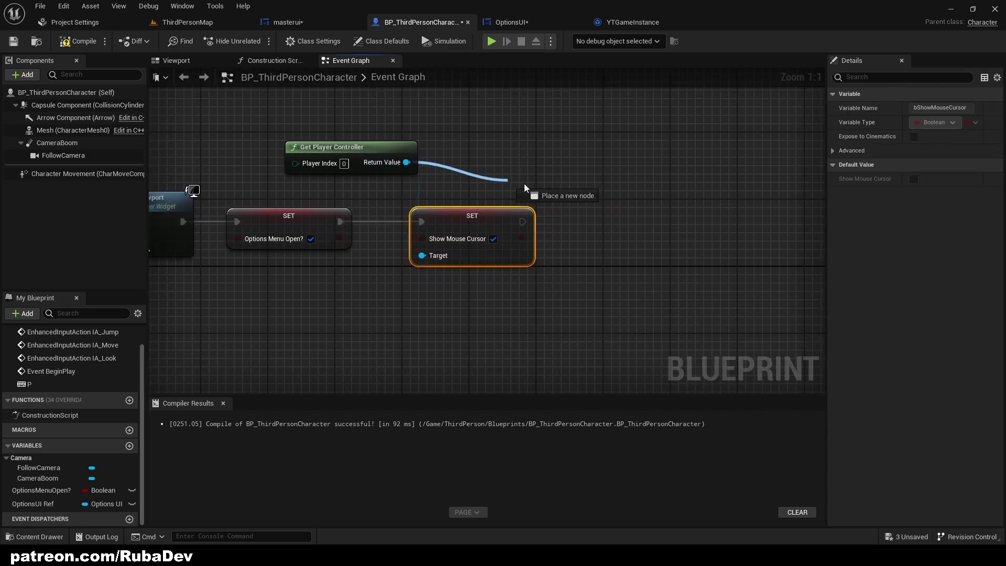
- Add Set Input Mode Game And UI from the player controller, run it after the Show Mouse Cursor setter and tidy the nodes
{"action": "left_click_drag", "start_coordinate": [534, 190], "coordinate": [593, 201]}
{"action": "type", "text": "set input and"}
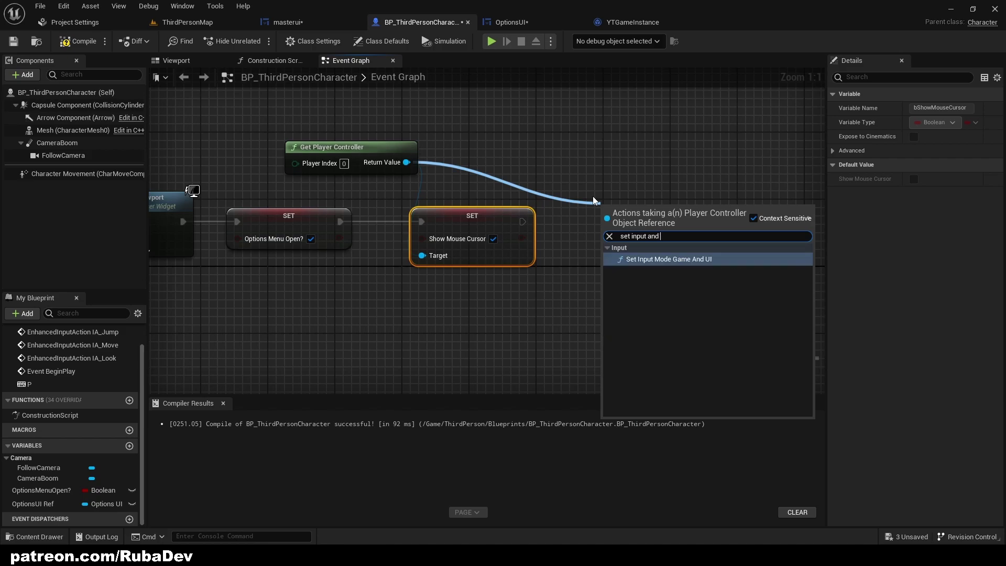
{"action": "key", "text": "Return"}
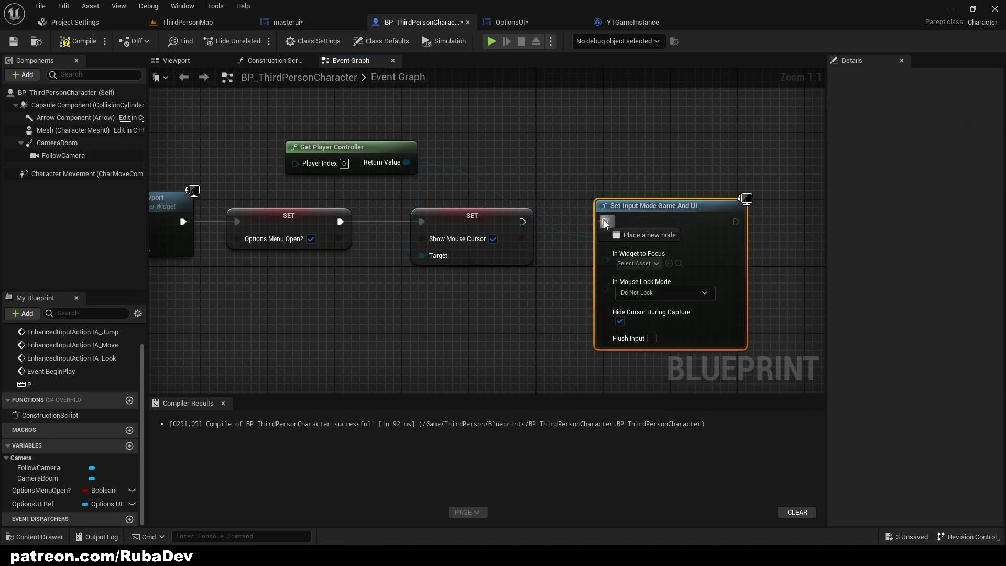
{"action": "left_click_drag", "start_coordinate": [529, 222], "coordinate": [606, 221]}
{"action": "left_click", "coordinate": [631, 197]}
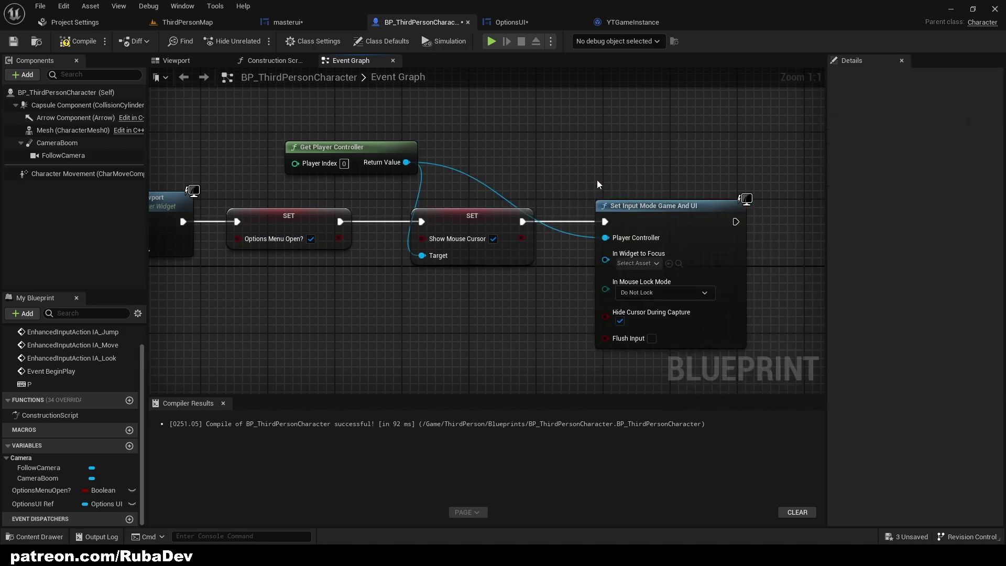
{"action": "right_click_drag", "start_coordinate": [596, 179], "coordinate": [479, 180]}
{"action": "left_click", "coordinate": [398, 226]}
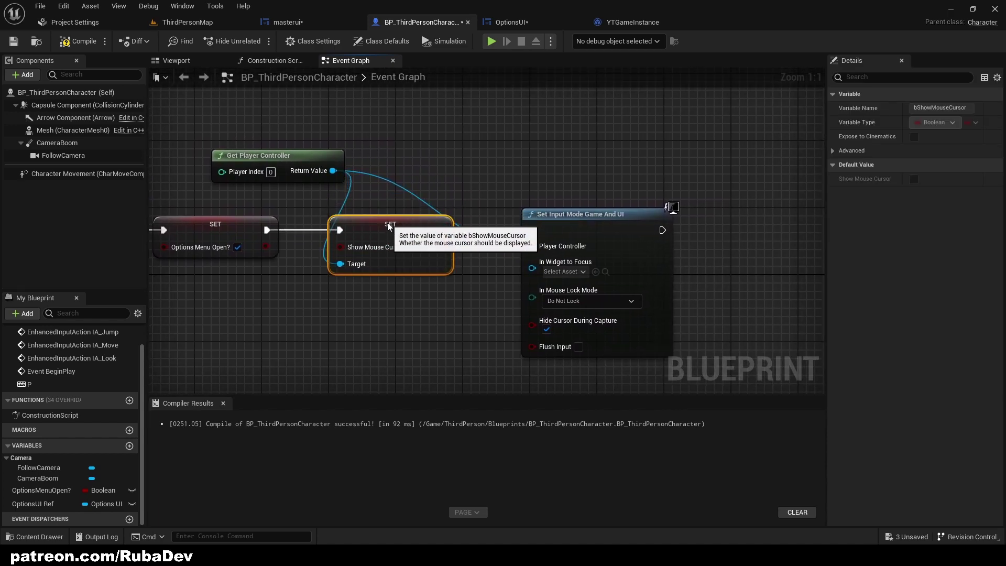
{"action": "left_click", "coordinate": [542, 219]}
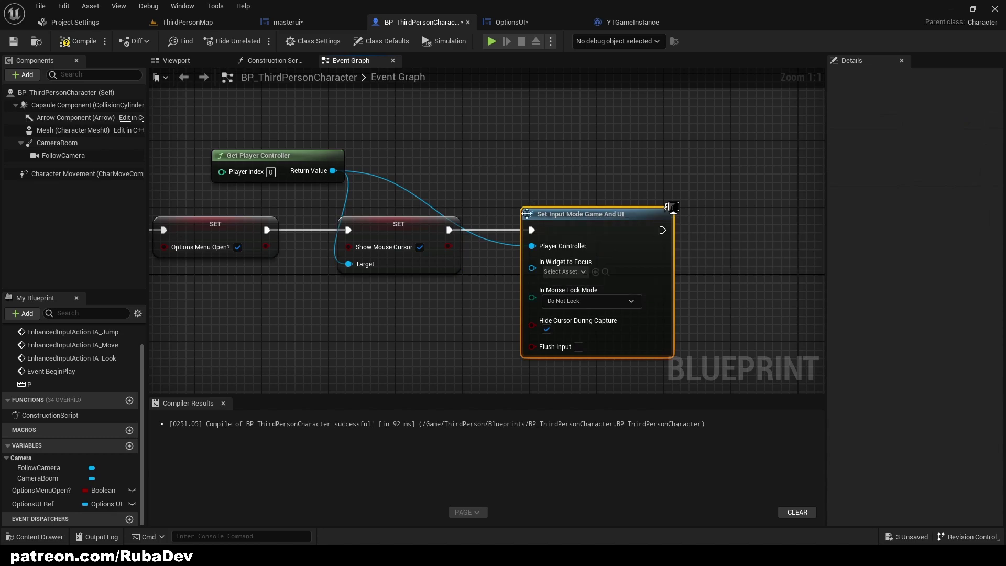
- Copy the Get Player Controller node and paste it near Remove from Parent
{"action": "right_click_drag", "start_coordinate": [385, 162], "coordinate": [761, 244]}
{"action": "right_click_drag", "start_coordinate": [406, 206], "coordinate": [599, 187]}
{"action": "left_click_drag", "start_coordinate": [414, 218], "coordinate": [469, 207]}
{"action": "right_click_drag", "start_coordinate": [772, 236], "coordinate": [571, 206]}
{"action": "left_click", "coordinate": [606, 188]}
{"action": "key", "text": "ctrl+c"}
{"action": "right_click_drag", "start_coordinate": [221, 112], "coordinate": [455, 183]}
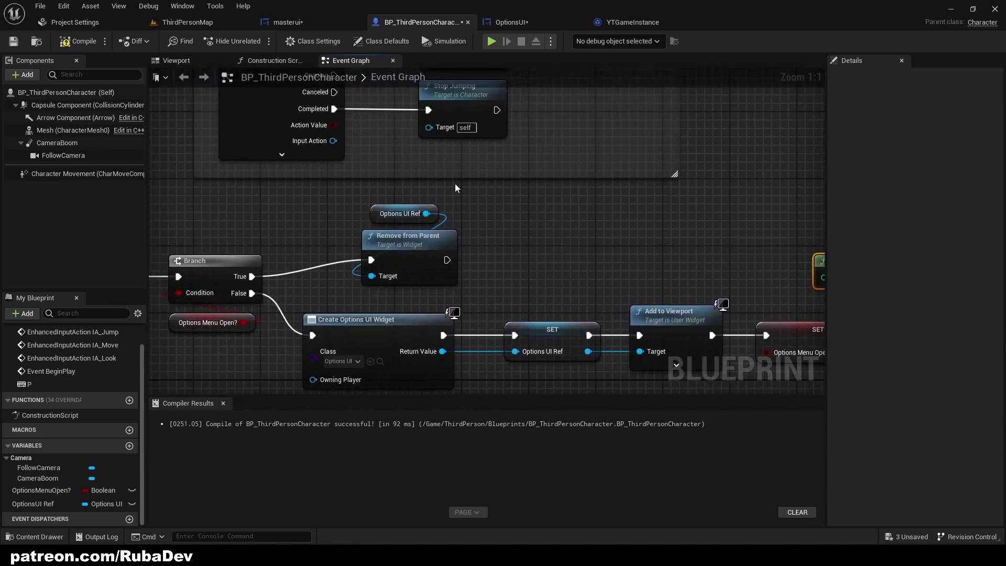
{"action": "key", "text": "ctrl+v"}
{"action": "right_click_drag", "start_coordinate": [518, 203], "coordinate": [415, 184]}
- Add a Show Mouse Cursor setter set to false from the pasted controller and run it after Remove from Parent
{"action": "left_click_drag", "start_coordinate": [481, 182], "coordinate": [345, 242]}
{"action": "type", "text": "set show mo"}
{"action": "key", "text": "Return"}
{"action": "left_click_drag", "start_coordinate": [484, 220], "coordinate": [435, 221]}
- Add Set Input Mode Game Only from the pasted player controller and run it after the Show Mouse Cursor false setter
{"action": "right_click_drag", "start_coordinate": [741, 239], "coordinate": [389, 187]}
{"action": "right_click_drag", "start_coordinate": [712, 248], "coordinate": [676, 244]}
{"action": "right_click_drag", "start_coordinate": [285, 181], "coordinate": [621, 219]}
{"action": "left_click_drag", "start_coordinate": [419, 165], "coordinate": [506, 171]}
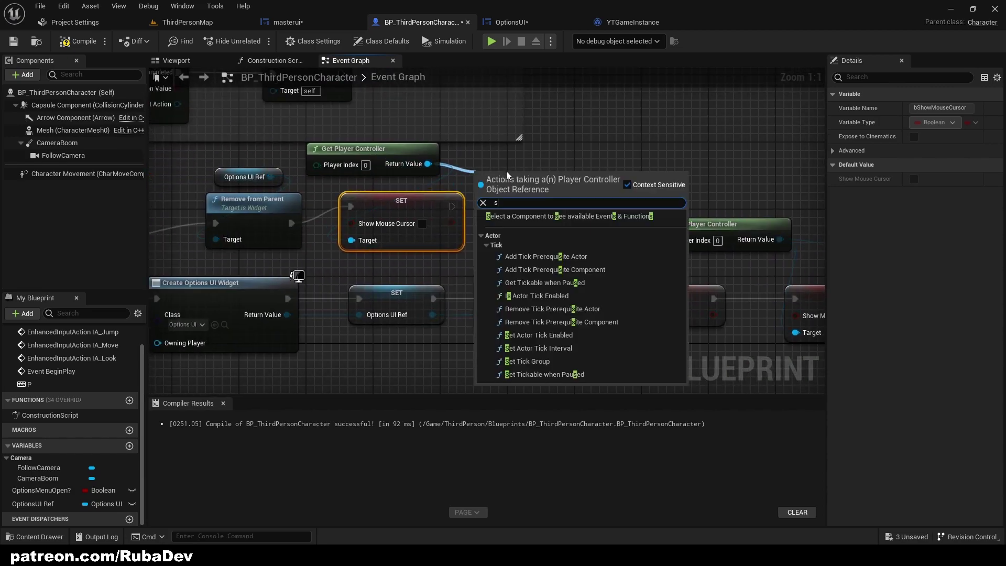
{"action": "type", "text": "set input game on"}
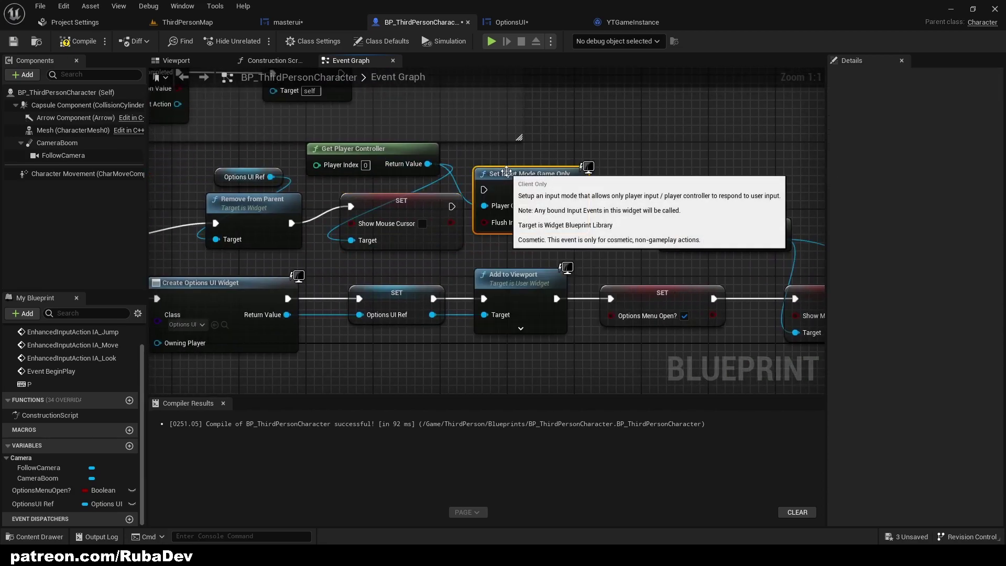
{"action": "key", "text": "Return"}
{"action": "left_click_drag", "start_coordinate": [524, 172], "coordinate": [451, 206]}
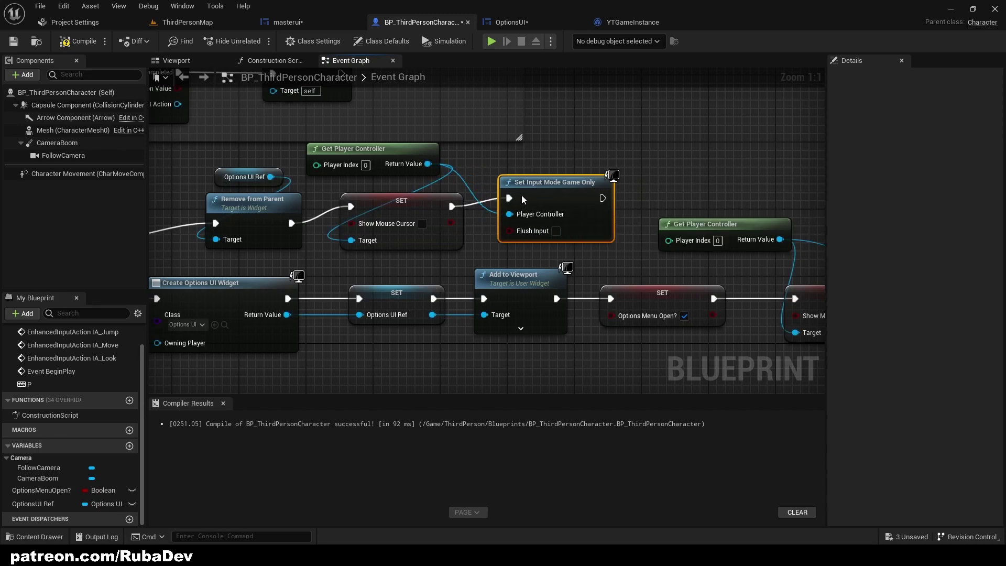
{"action": "scroll", "coordinate": [524, 158], "scroll_direction": "down", "scroll_amount": 5}
{"action": "right_click_drag", "start_coordinate": [502, 164], "coordinate": [441, 152]}
{"action": "left_click_drag", "start_coordinate": [722, 249], "coordinate": [185, 96]}
{"action": "right_click_drag", "start_coordinate": [199, 132], "coordinate": [199, 181]}
{"action": "left_click", "coordinate": [281, 140]}
- Copy the OptionsMenuOpen? setter, run the copy after Set Input Mode Game Only and set it to false
{"action": "scroll", "coordinate": [282, 140], "scroll_direction": "up", "scroll_amount": 3}
{"action": "right_click_drag", "start_coordinate": [283, 137], "coordinate": [41, 104]}
{"action": "right_click_drag", "start_coordinate": [705, 164], "coordinate": [659, 163]}
{"action": "left_click", "coordinate": [451, 236]}
{"action": "key", "text": "ctrl+c"}
{"action": "left_click", "coordinate": [490, 122]}
{"action": "key", "text": "ctrl+v"}
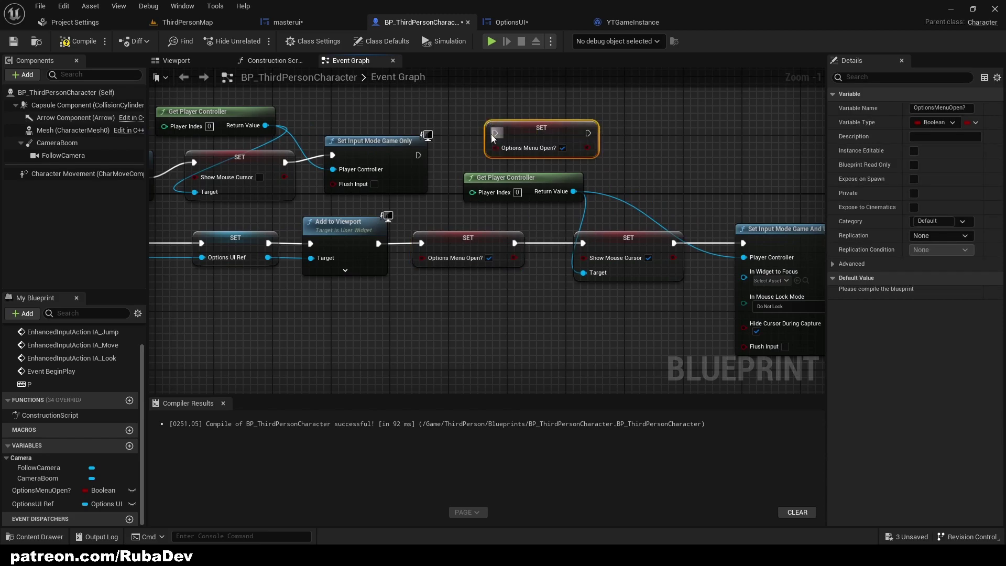
{"action": "left_click_drag", "start_coordinate": [495, 134], "coordinate": [418, 154]}
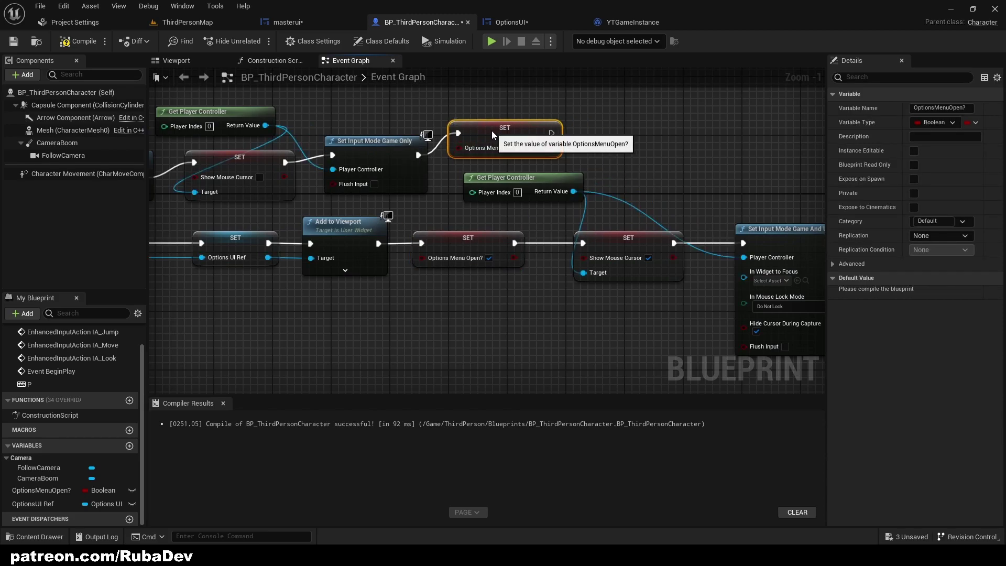
{"action": "left_click", "coordinate": [562, 148]}
{"action": "scroll", "coordinate": [529, 168], "scroll_direction": "down", "scroll_amount": 1}
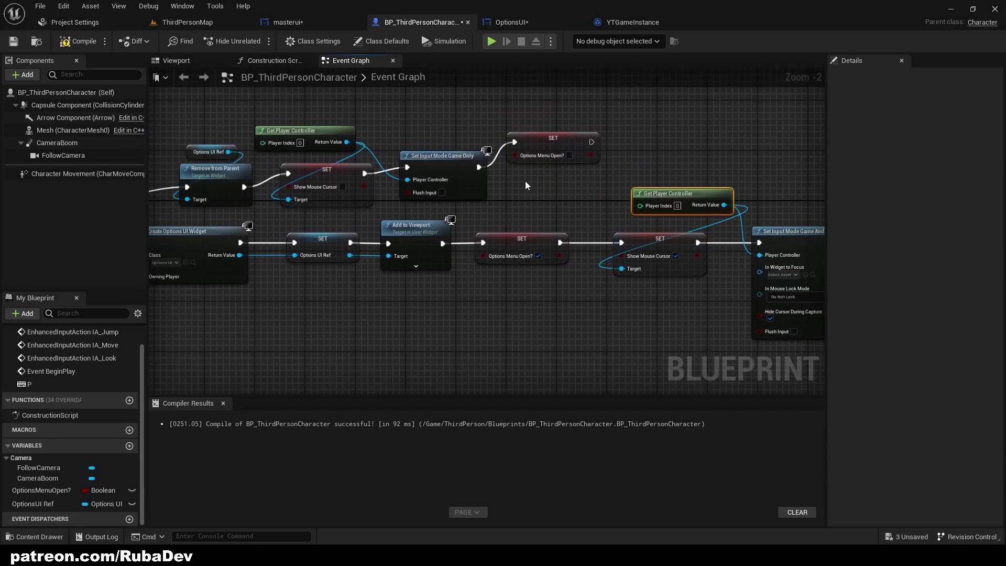
{"action": "right_click_drag", "start_coordinate": [529, 181], "coordinate": [604, 187]}
{"action": "left_click_drag", "start_coordinate": [658, 205], "coordinate": [303, 141]}
{"action": "left_click_drag", "start_coordinate": [247, 125], "coordinate": [246, 123]}
{"action": "right_click", "coordinate": [437, 150]}
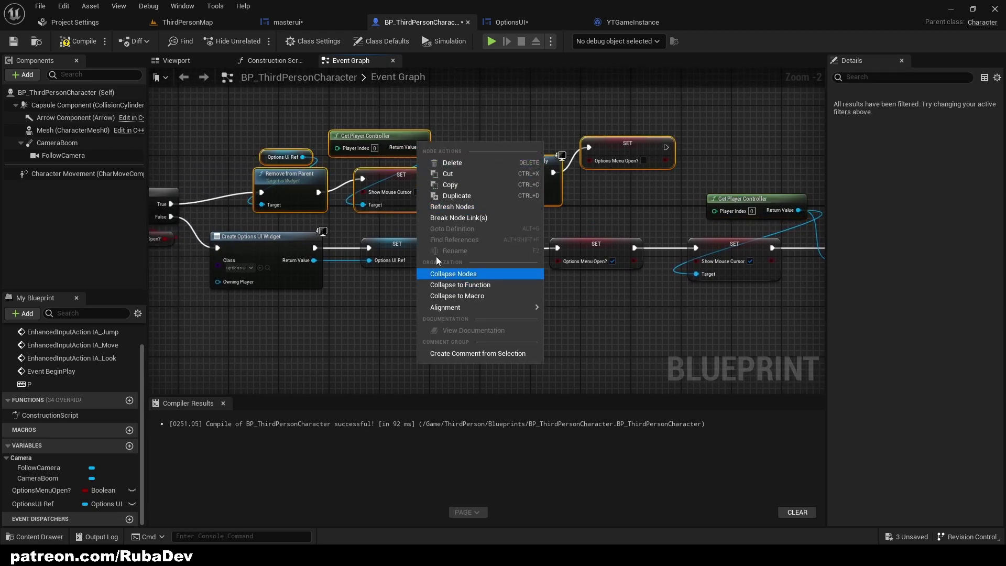
{"action": "left_click", "coordinate": [271, 109]}
- Run the game preview, open and close the Options Menu several times, and stop the preview
{"action": "scroll", "coordinate": [270, 109], "scroll_direction": "down", "scroll_amount": 1}
{"action": "right_click_drag", "start_coordinate": [270, 110], "coordinate": [216, 95]}
{"action": "right_click_drag", "start_coordinate": [539, 252], "coordinate": [441, 225]}
{"action": "scroll", "coordinate": [541, 210], "scroll_direction": "up", "scroll_amount": 1}
{"action": "scroll", "coordinate": [542, 212], "scroll_direction": "up", "scroll_amount": 1}
{"action": "scroll", "coordinate": [430, 212], "scroll_direction": "down", "scroll_amount": 1}
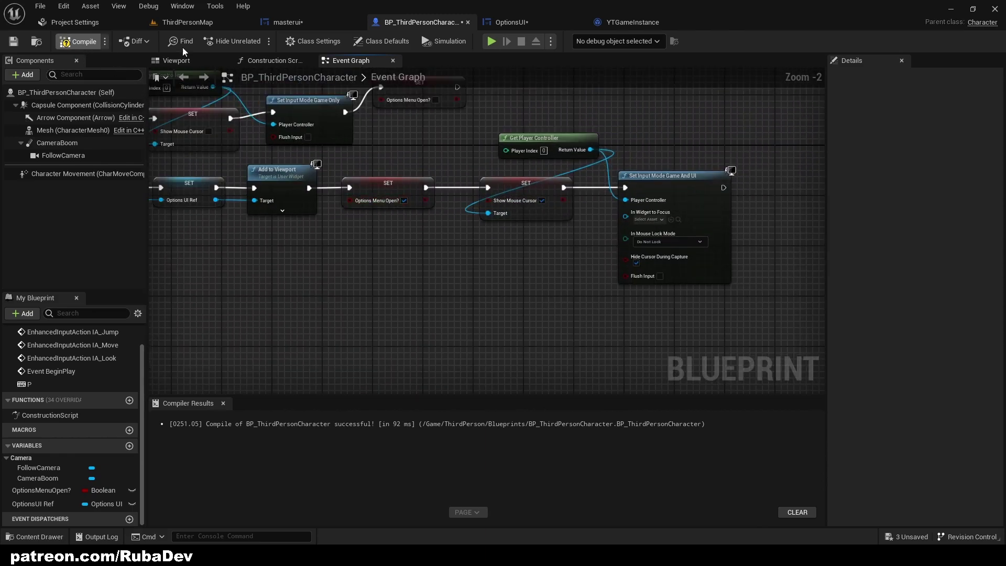
{"action": "left_click", "coordinate": [490, 42]}
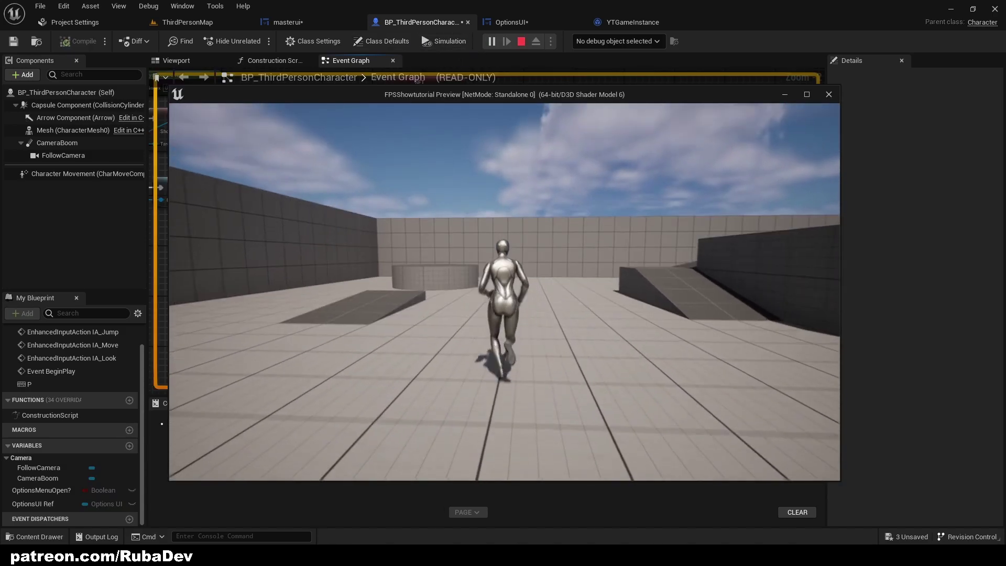
{"action": "key", "text": "p"}
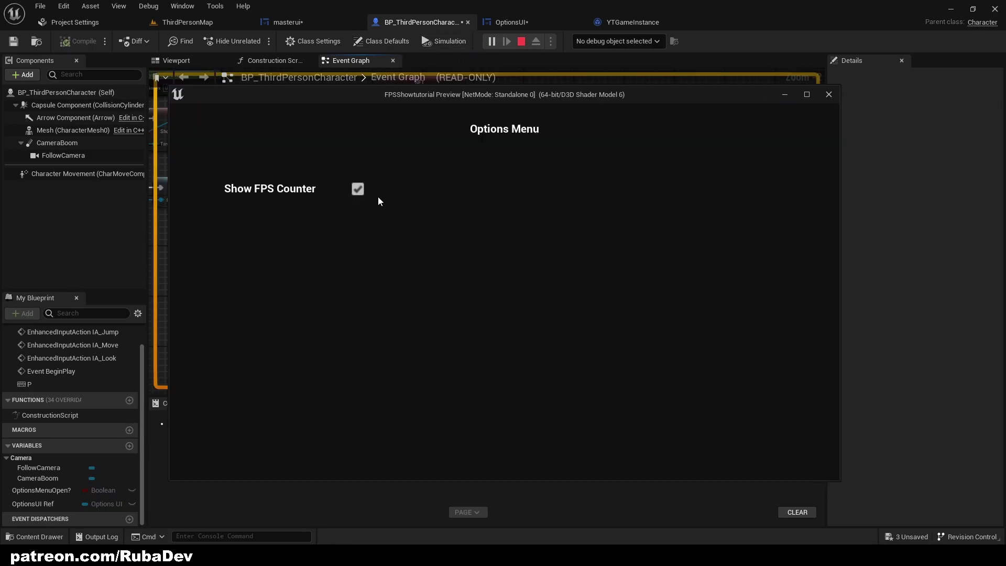
{"action": "key", "text": "p"}
{"action": "key", "text": "p"}
{"action": "key", "text": "p"}
{"action": "key", "text": "Escape"}
- Compare the menu logic in BP_ThirdPersonCharacter with the check box and Set Visibility logic in OptionsUI
{"action": "right_click_drag", "start_coordinate": [431, 251], "coordinate": [452, 308]}
{"action": "left_click", "coordinate": [610, 21]}
{"action": "left_click", "coordinate": [526, 27]}
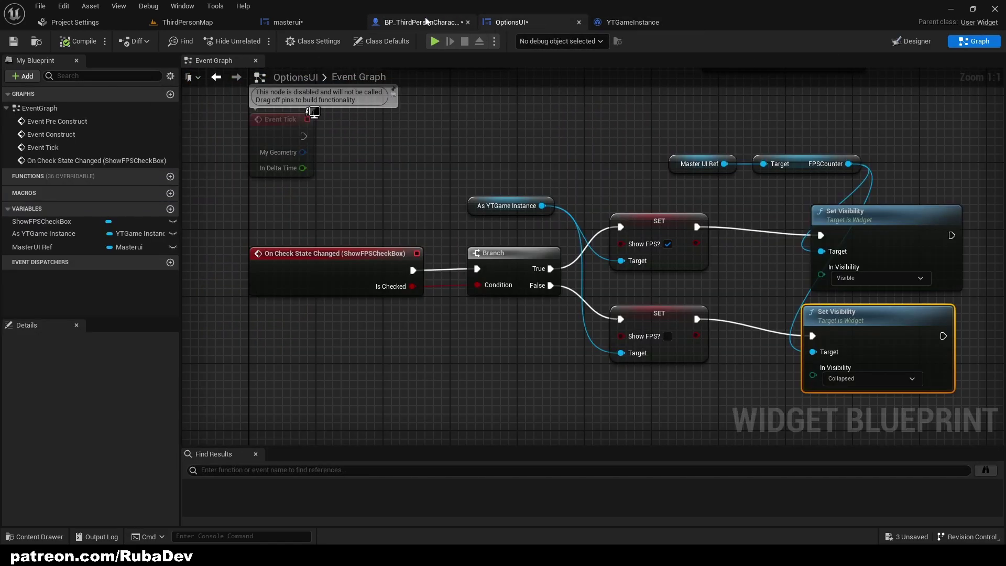
{"action": "left_click", "coordinate": [420, 22]}
{"action": "right_click_drag", "start_coordinate": [487, 105], "coordinate": [560, 211]}
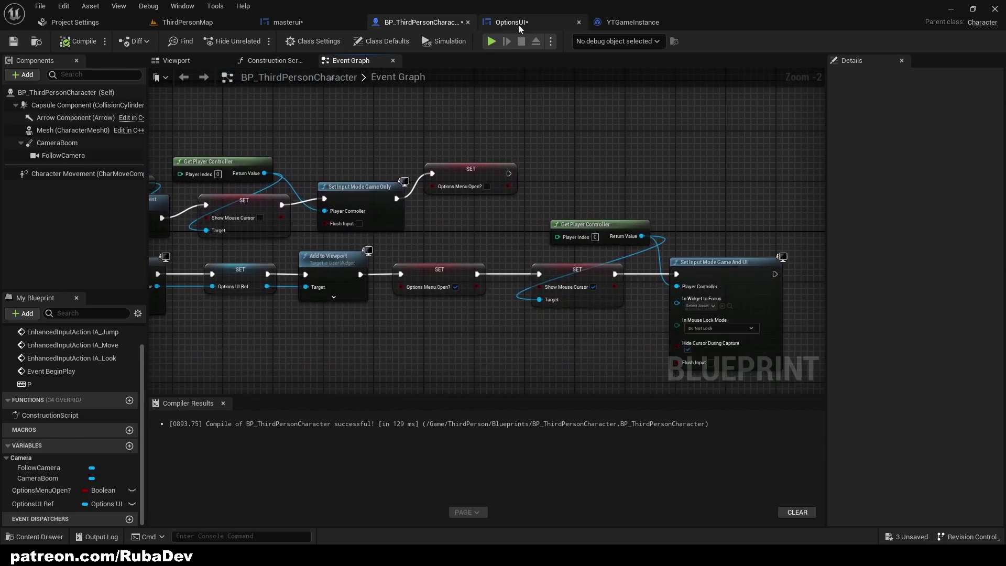
{"action": "left_click", "coordinate": [512, 23]}
{"action": "right_click_drag", "start_coordinate": [828, 107], "coordinate": [741, 100]}
{"action": "left_click", "coordinate": [551, 124]}
{"action": "mouse_move", "coordinate": [735, 197]}
{"action": "left_mouse_down"}
{"action": "mouse_move", "coordinate": [719, 185]}
{"action": "mouse_move", "coordinate": [737, 196]}
{"action": "left_mouse_up"}
{"action": "left_click", "coordinate": [684, 180]}
{"action": "left_click", "coordinate": [534, 175]}
- Run the preview, tick Show FPS Counter, reopen the Options Menu repeatedly to check the saved state, and stop the preview
{"action": "left_click", "coordinate": [434, 42]}
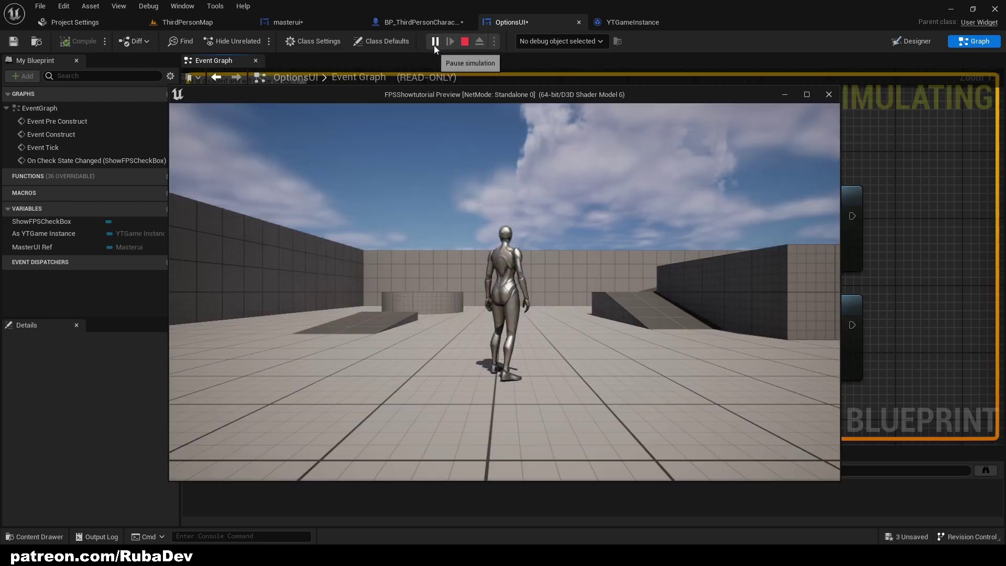
{"action": "key", "text": "o"}
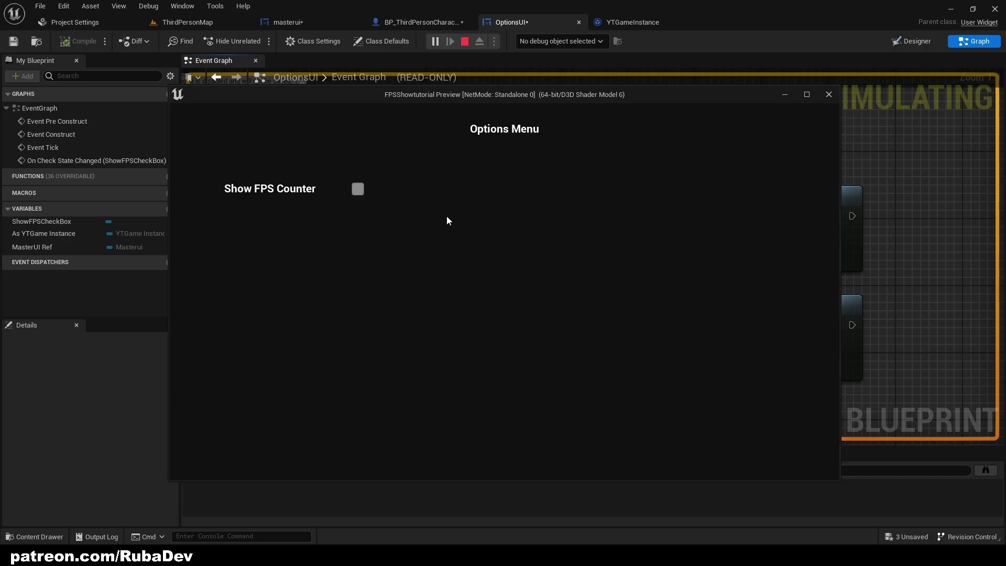
{"action": "left_click", "coordinate": [358, 189]}
{"action": "left_click_drag", "start_coordinate": [503, 94], "coordinate": [470, 343]}
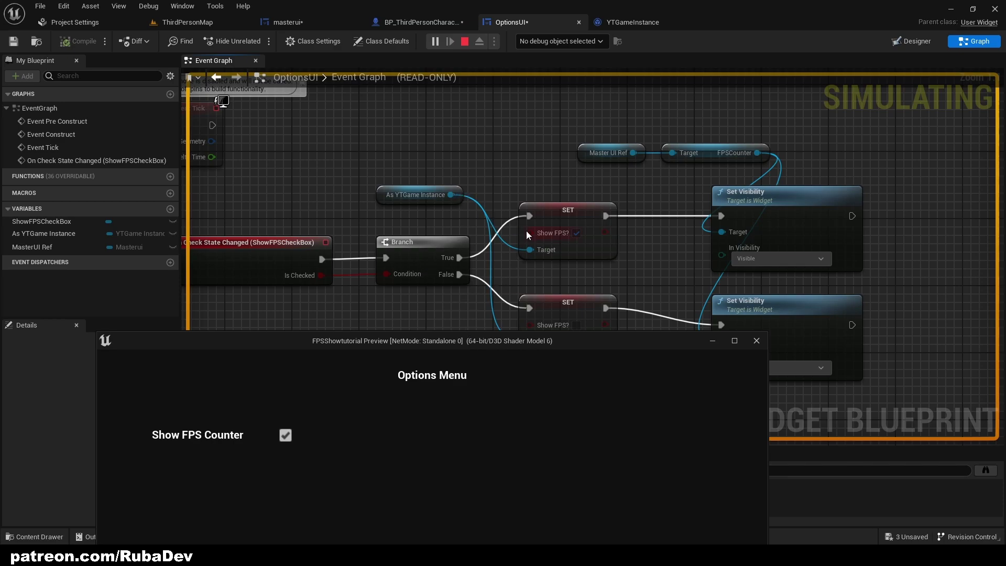
{"action": "left_click_drag", "start_coordinate": [651, 341], "coordinate": [705, 94]}
{"action": "key", "text": "Tab"}
{"action": "key", "text": "Tab"}
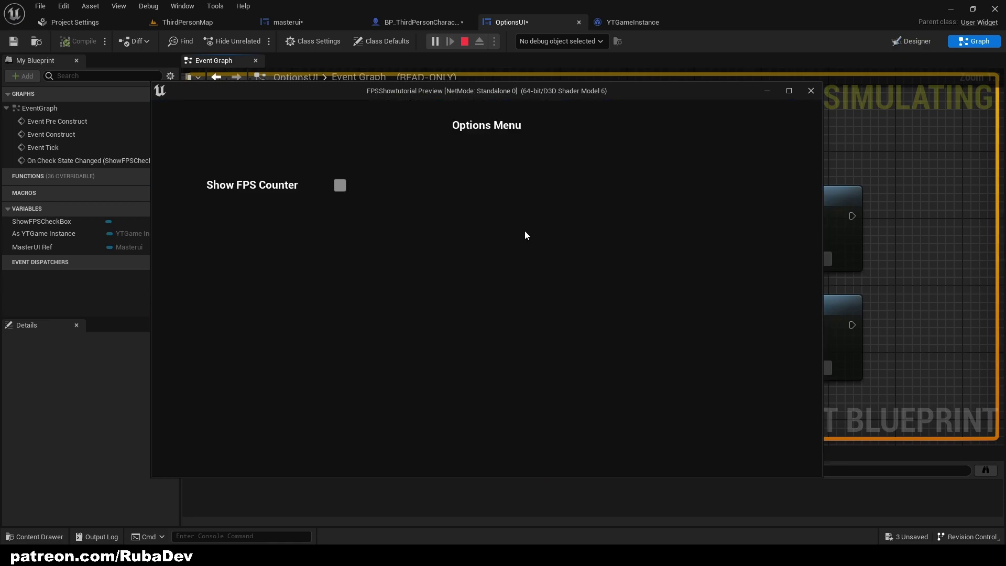
{"action": "key", "text": "Tab"}
{"action": "key", "text": "Tab"}
{"action": "key", "text": "Tab"}
{"action": "key", "text": "Escape"}
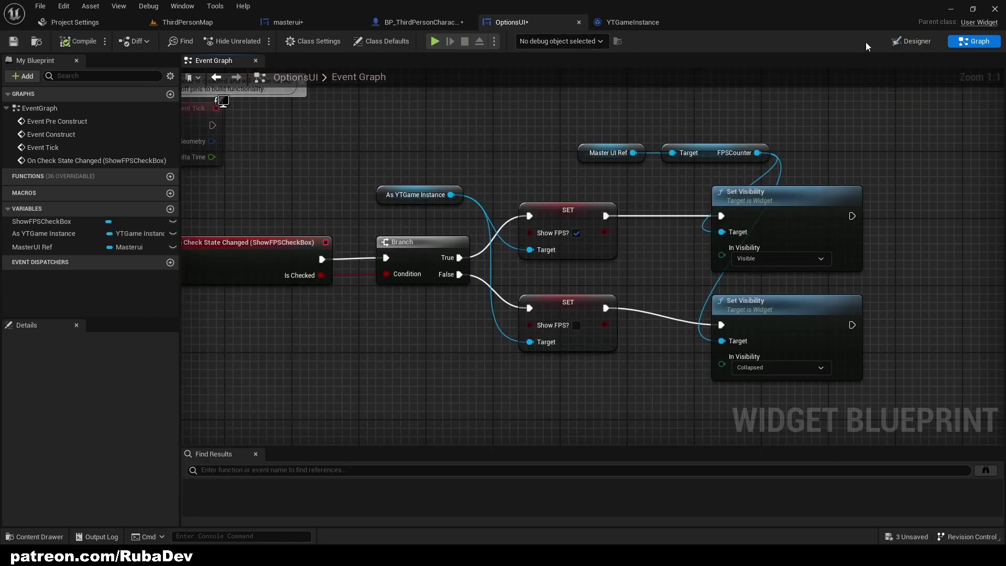
- Reposition the Master UI Ref node above the FPSCounter getter in the OptionsUI event graph
{"action": "left_click", "coordinate": [905, 40]}
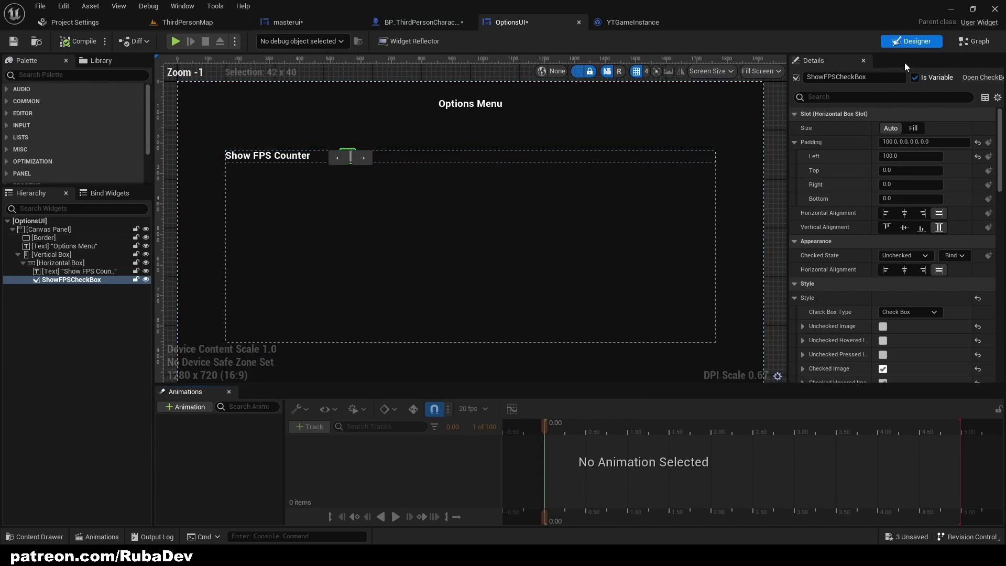
{"action": "left_click", "coordinate": [975, 42]}
{"action": "right_click_drag", "start_coordinate": [539, 184], "coordinate": [507, 175]}
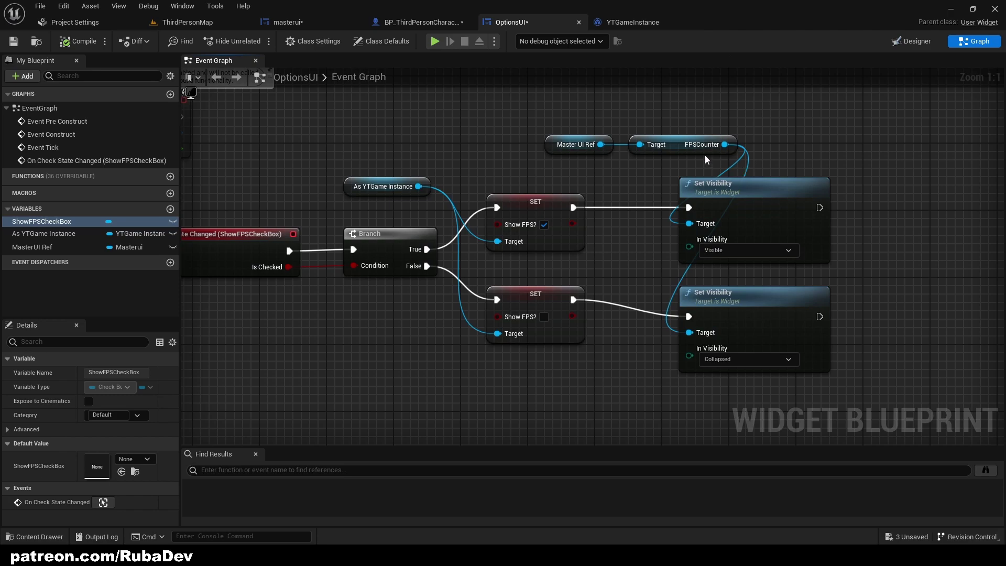
{"action": "left_click_drag", "start_coordinate": [560, 144], "coordinate": [655, 120]}
{"action": "left_click", "coordinate": [606, 123]}
{"action": "right_click_drag", "start_coordinate": [601, 128], "coordinate": [493, 114]}
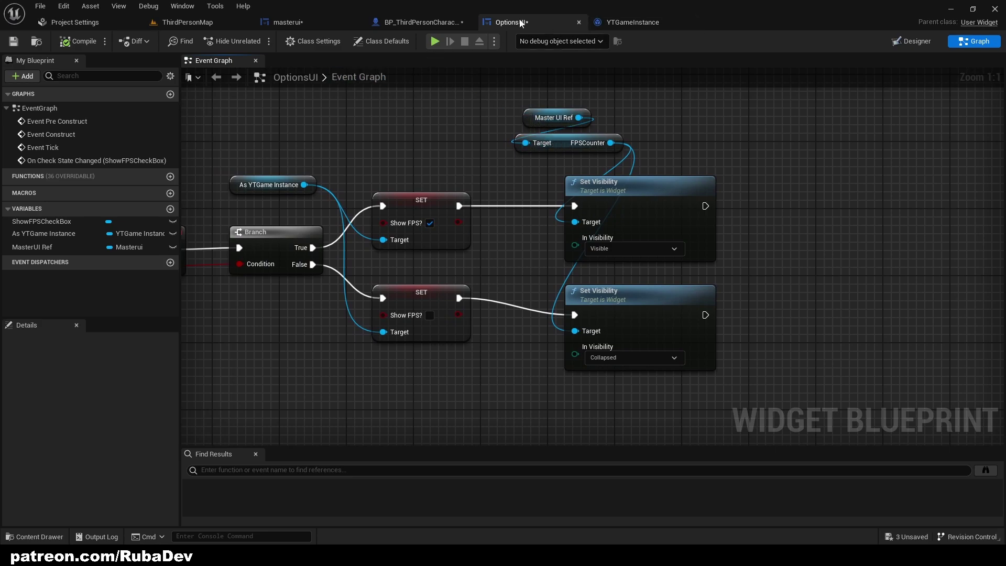
- Examine the masterui event graph and the Visibility setting of the FPSCounter text block
{"action": "left_click", "coordinate": [322, 23]}
{"action": "left_click", "coordinate": [976, 42]}
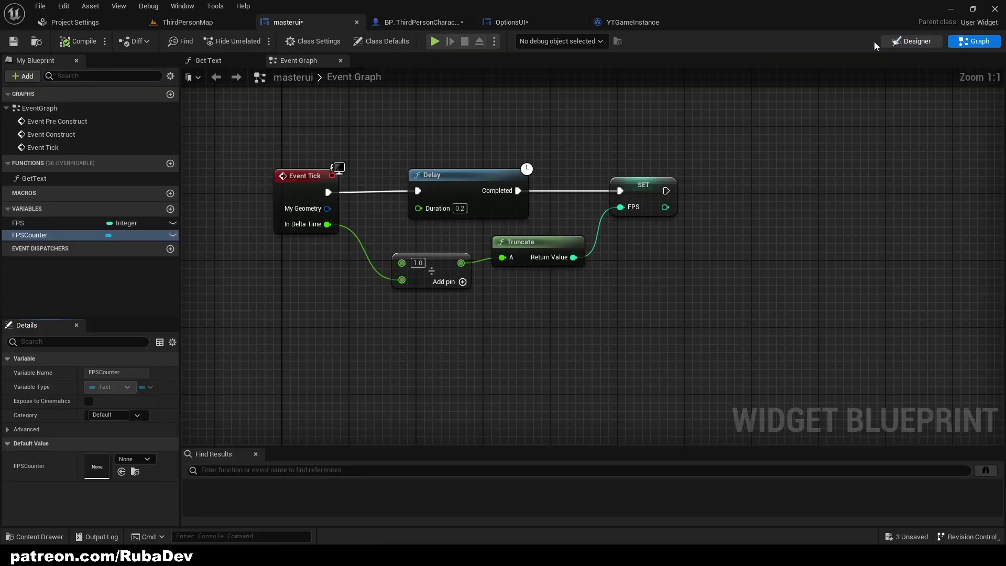
{"action": "right_click_drag", "start_coordinate": [644, 127], "coordinate": [690, 340]}
{"action": "scroll", "coordinate": [696, 350], "scroll_direction": "down", "scroll_amount": 2}
{"action": "scroll", "coordinate": [697, 350], "scroll_direction": "up", "scroll_amount": 1}
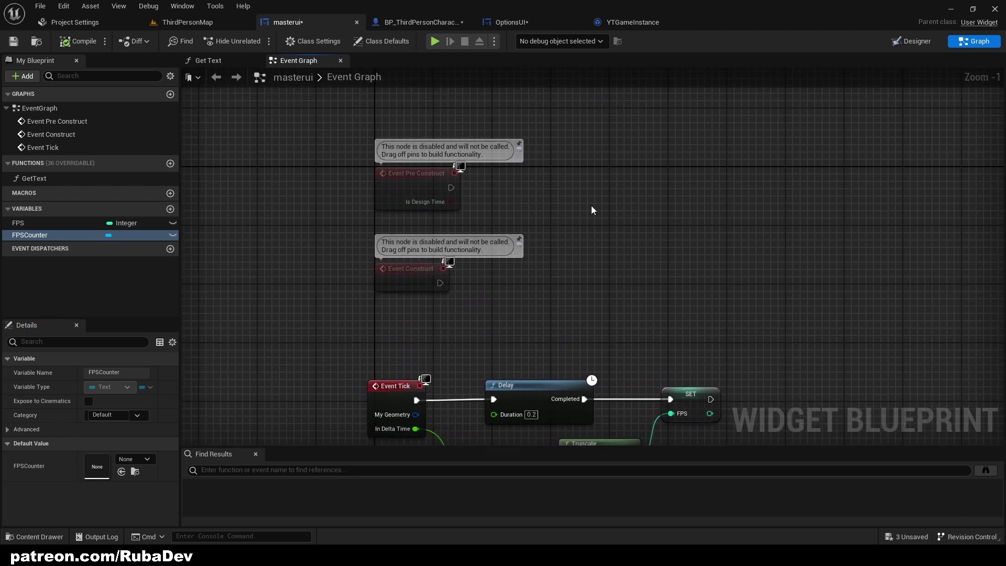
{"action": "right_click_drag", "start_coordinate": [592, 206], "coordinate": [590, 133]}
{"action": "scroll", "coordinate": [589, 133], "scroll_direction": "up", "scroll_amount": 1}
{"action": "left_click", "coordinate": [907, 45]}
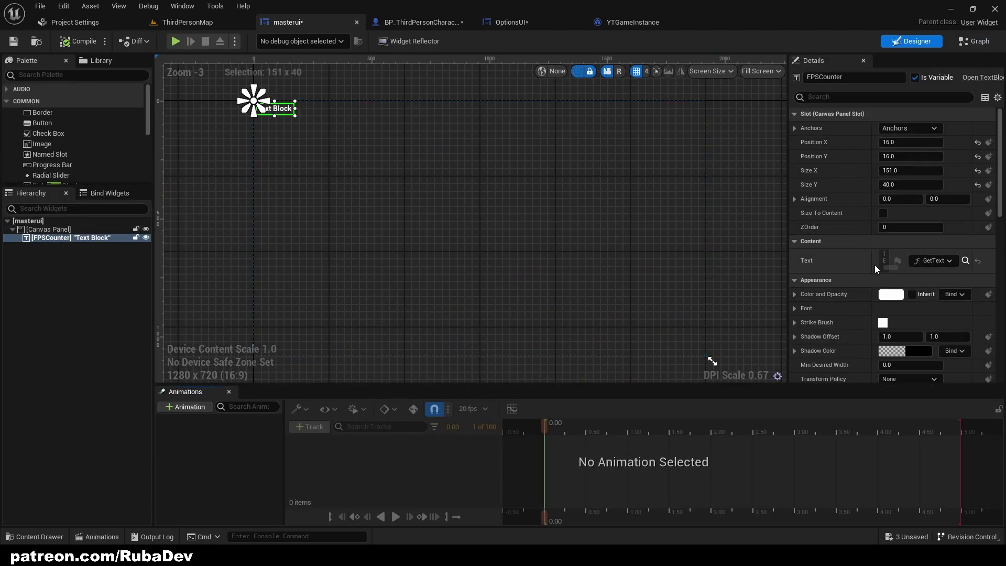
{"action": "scroll", "coordinate": [875, 262], "scroll_direction": "down", "scroll_amount": 10}
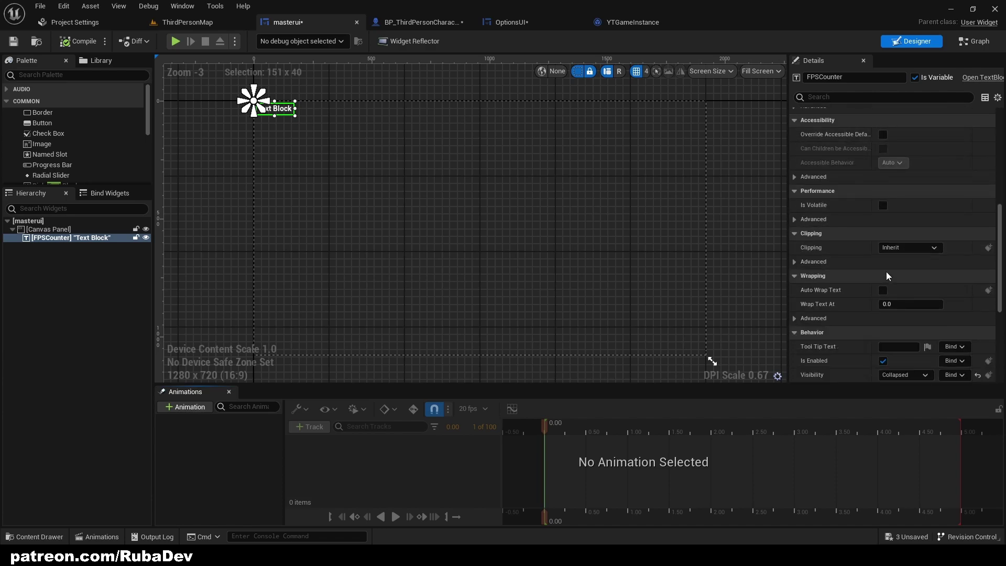
{"action": "scroll", "coordinate": [887, 268], "scroll_direction": "down", "scroll_amount": 5}
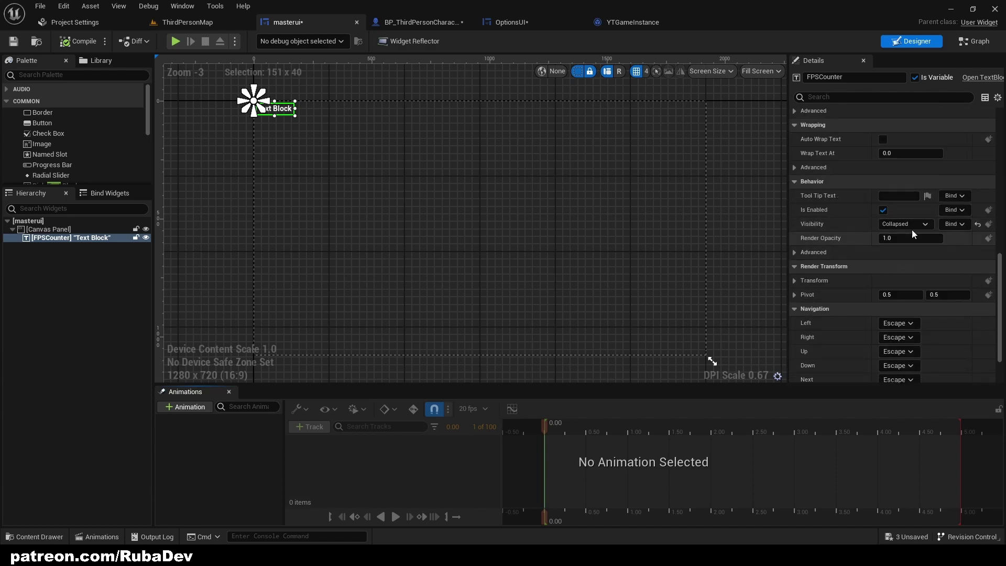
- Create a Visibility binding function for the FPSCounter text block in masterui
{"action": "left_click", "coordinate": [974, 41]}
{"action": "left_click", "coordinate": [919, 42]}
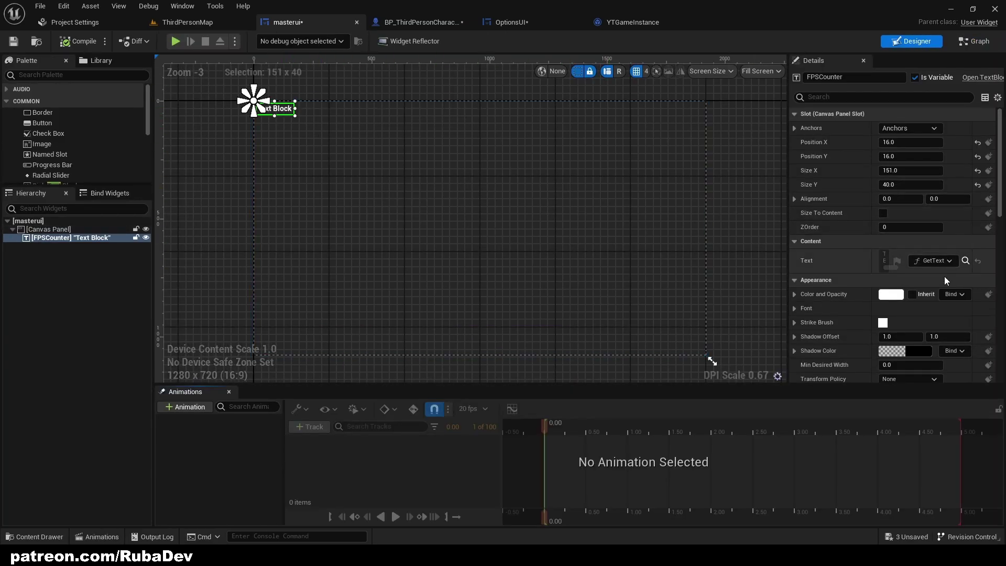
{"action": "scroll", "coordinate": [938, 288], "scroll_direction": "down", "scroll_amount": 10}
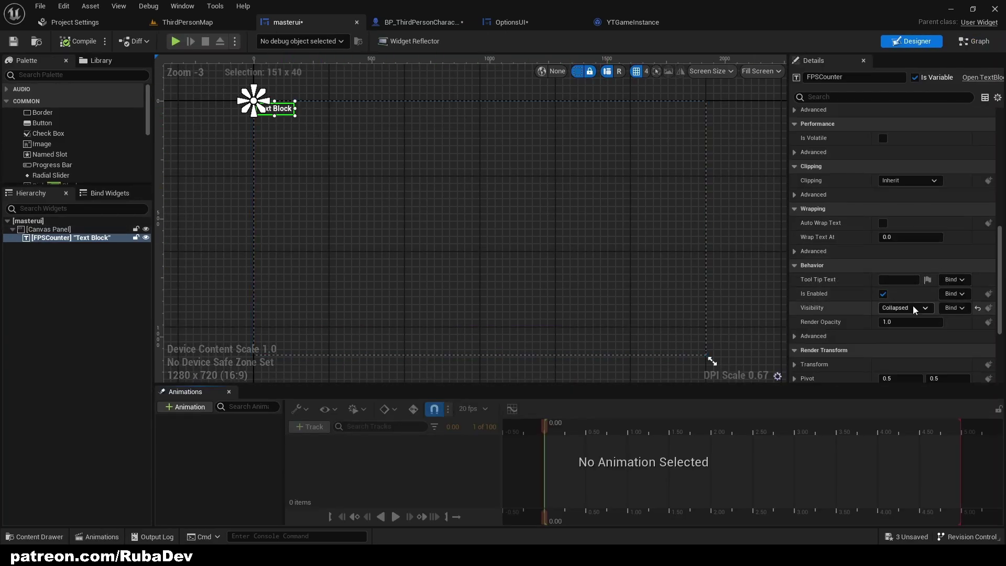
{"action": "left_click", "coordinate": [954, 308]}
{"action": "left_click", "coordinate": [969, 334]}
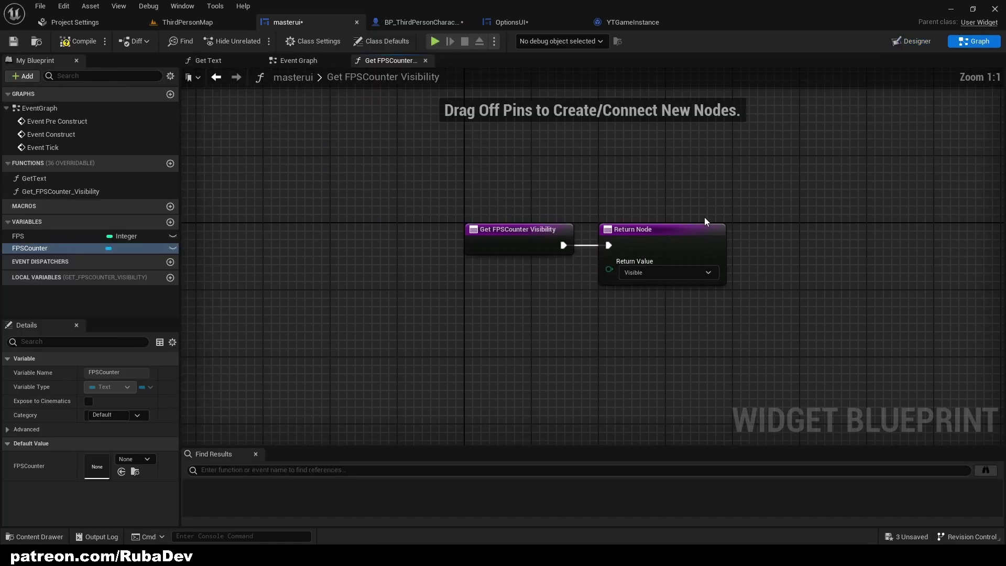
- Spread the Get FPSCounter Visibility entry and its Return Node apart to make room for new nodes
{"action": "right_click_drag", "start_coordinate": [668, 211], "coordinate": [611, 188]}
{"action": "left_click_drag", "start_coordinate": [478, 214], "coordinate": [333, 214]}
{"action": "right_click_drag", "start_coordinate": [381, 192], "coordinate": [458, 155]}
{"action": "left_click", "coordinate": [457, 167]}
{"action": "left_click_drag", "start_coordinate": [669, 174], "coordinate": [774, 173]}
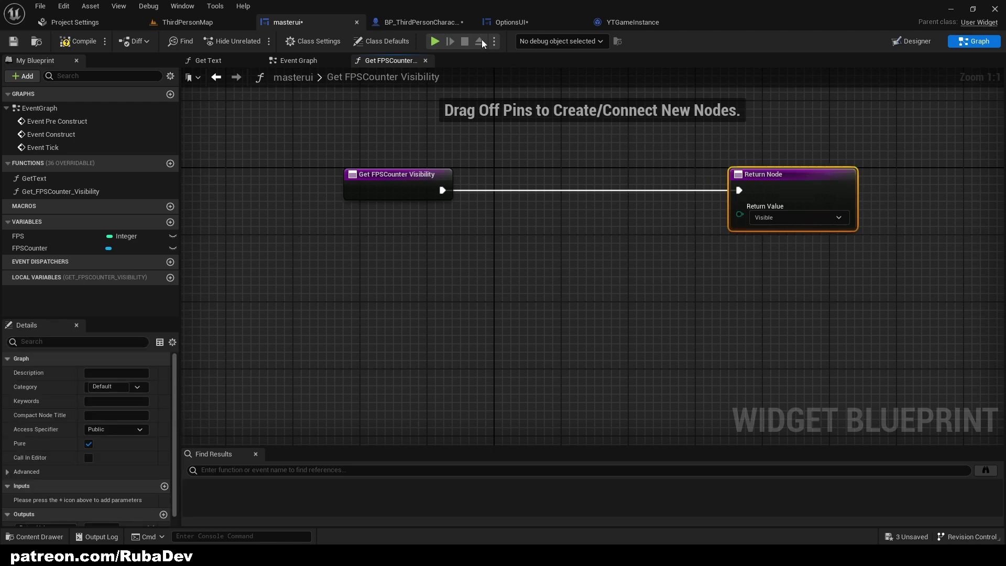
{"action": "left_click", "coordinate": [529, 21]}
{"action": "right_click_drag", "start_coordinate": [397, 162], "coordinate": [476, 177]}
{"action": "left_click", "coordinate": [609, 24]}
{"action": "left_click", "coordinate": [417, 22]}
{"action": "left_click", "coordinate": [288, 22]}
{"action": "left_click_drag", "start_coordinate": [783, 232], "coordinate": [842, 231]}
- Add a Cast To YTGameInstance node after Event Construct in the masterui event graph
{"action": "left_click", "coordinate": [298, 60]}
{"action": "right_click_drag", "start_coordinate": [413, 219], "coordinate": [389, 269]}
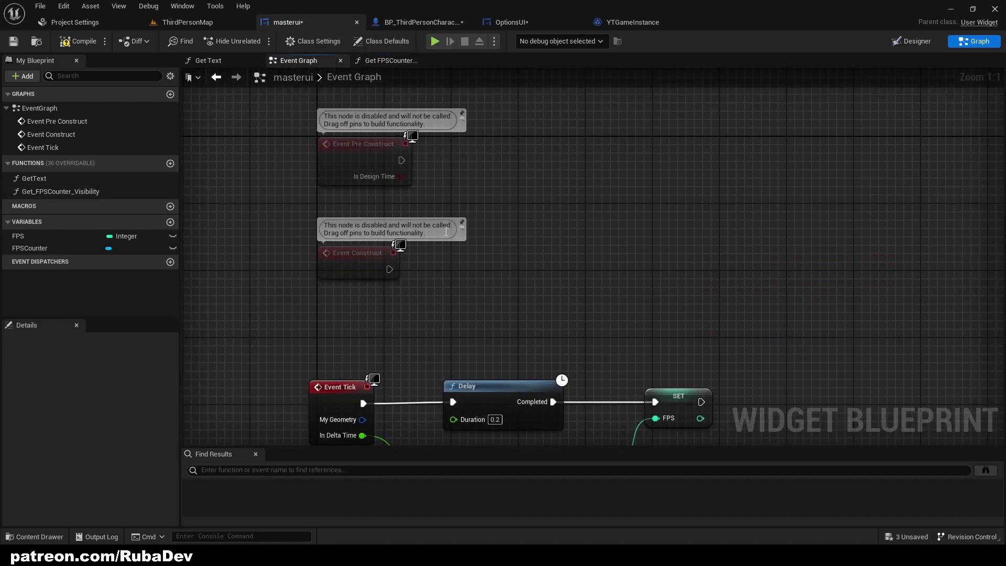
{"action": "left_click_drag", "start_coordinate": [389, 269], "coordinate": [455, 252]}
{"action": "type", "text": "cast to game instance"}
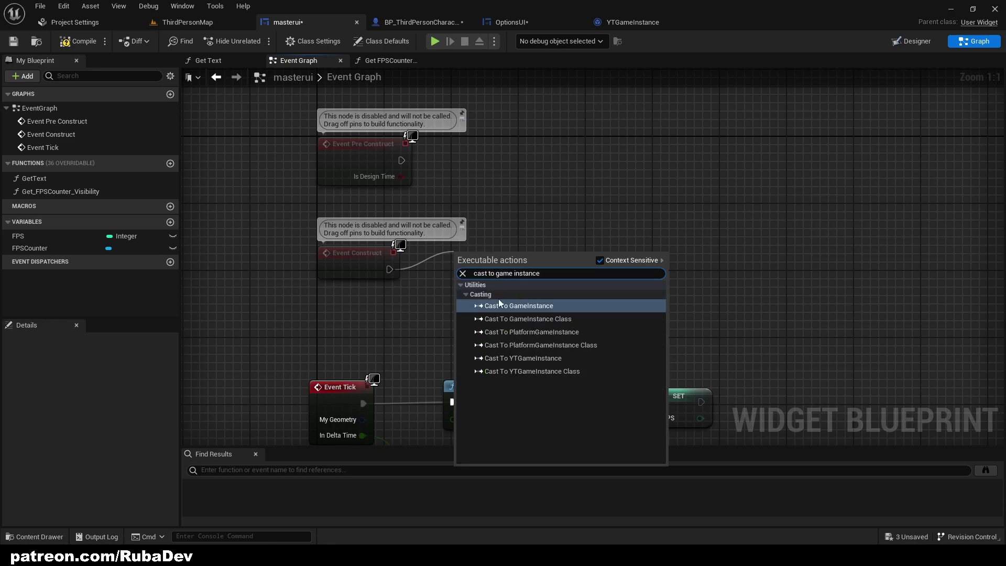
{"action": "left_click", "coordinate": [537, 358]}
{"action": "left_click_drag", "start_coordinate": [478, 285], "coordinate": [484, 204]}
{"action": "type", "text": "get player char"}
{"action": "key", "text": "Return"}
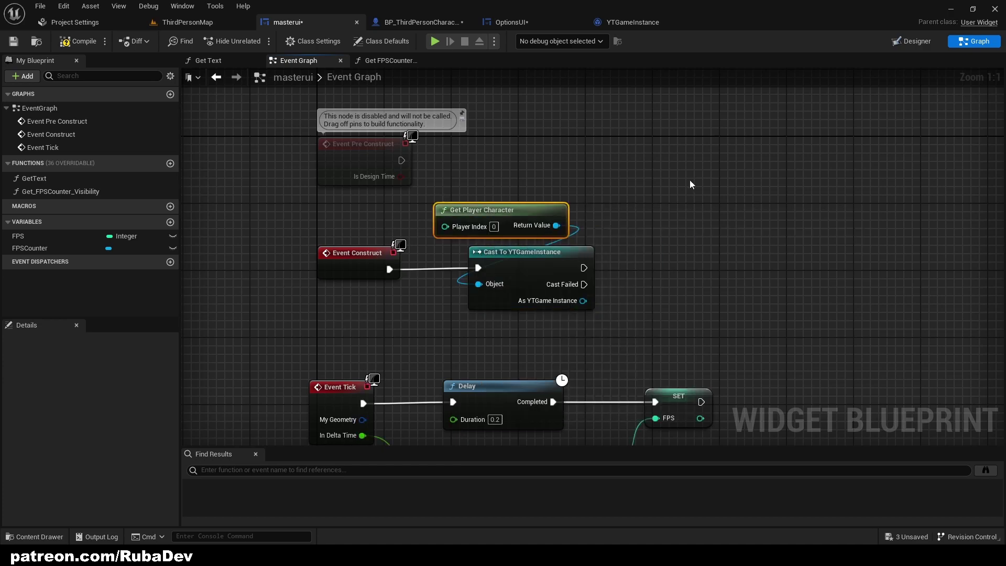
{"action": "key", "text": "ctrl+z"}
- Feed the cast's Object from Get Game Instance and promote its As YTGame Instance output to a variable set after the cast
{"action": "left_click_drag", "start_coordinate": [478, 284], "coordinate": [479, 199]}
{"action": "type", "text": "get game instance"}
{"action": "key", "text": "Return"}
{"action": "left_click_drag", "start_coordinate": [583, 300], "coordinate": [652, 267]}
{"action": "left_click", "coordinate": [680, 309]}
{"action": "left_click", "coordinate": [681, 272]}
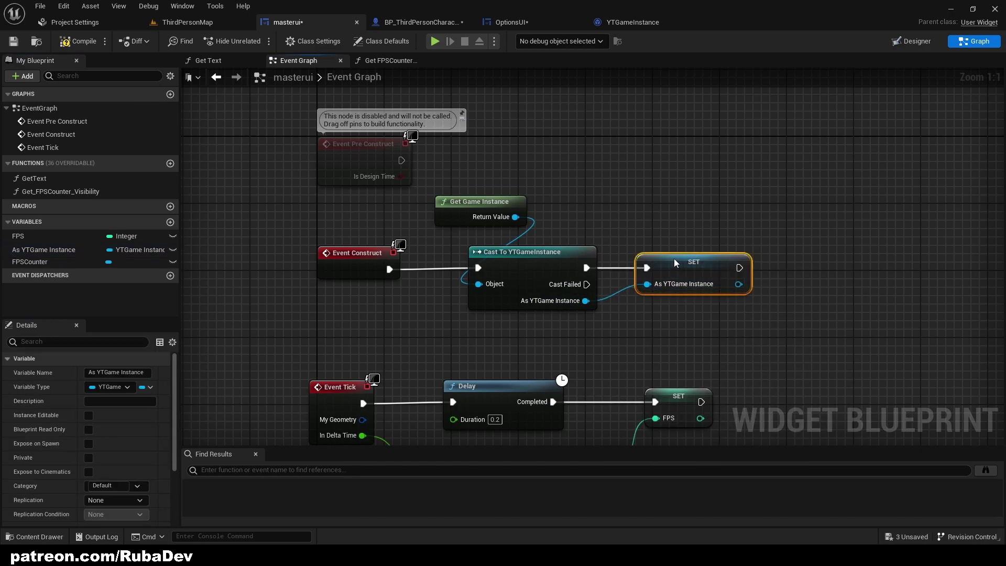
- Add an As YTGame Instance getter to the Get FPSCounter Visibility function and get Show FPS? from it
{"action": "left_click", "coordinate": [390, 61]}
{"action": "left_click_drag", "start_coordinate": [44, 249], "coordinate": [532, 188]}
{"action": "left_click", "coordinate": [526, 140]}
{"action": "type", "text": "get show"}
{"action": "key", "text": "Return"}
- Add a Branch run from the Get FPSCounter Visibility entry and use Show FPS? as its condition
{"action": "key", "text": "b"}
{"action": "left_click", "coordinate": [640, 202]}
{"action": "left_click_drag", "start_coordinate": [676, 207], "coordinate": [439, 231]}
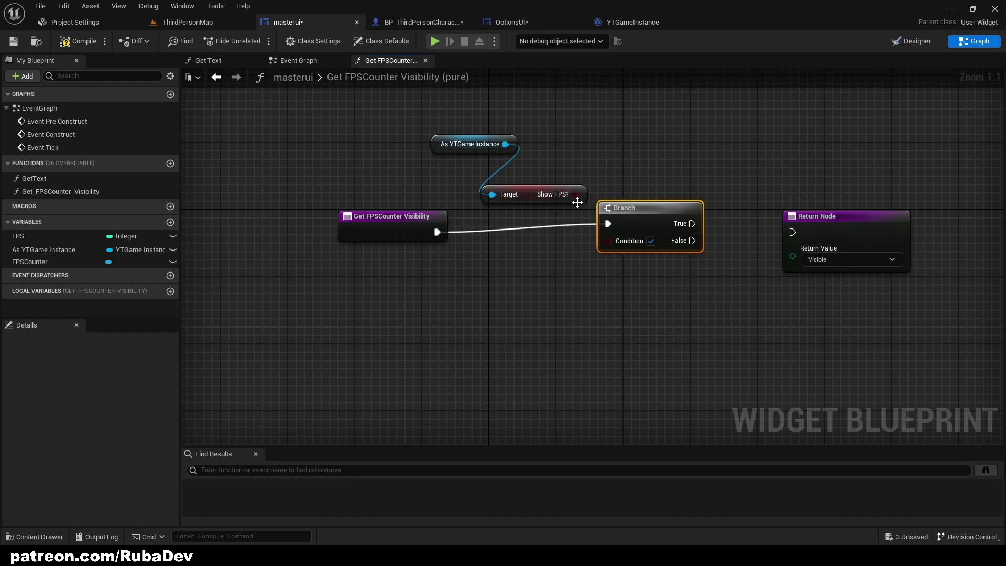
{"action": "left_click_drag", "start_coordinate": [575, 195], "coordinate": [624, 213]}
- Wire the Branch's True output to the Visible Return Node and its False output to a duplicate with a different return visibility
{"action": "right_click_drag", "start_coordinate": [615, 184], "coordinate": [541, 182]}
{"action": "left_click_drag", "start_coordinate": [599, 221], "coordinate": [718, 230]}
{"action": "left_click_drag", "start_coordinate": [743, 226], "coordinate": [744, 201]}
{"action": "key", "text": "ctrl+d"}
{"action": "left_click_drag", "start_coordinate": [753, 282], "coordinate": [598, 237]}
{"action": "left_click", "coordinate": [754, 307]}
{"action": "left_click", "coordinate": [747, 326]}
- Delete both Set Visibility nodes and the Master UI Ref and FPSCounter getters from the OptionsUI event graph
{"action": "left_click", "coordinate": [297, 62]}
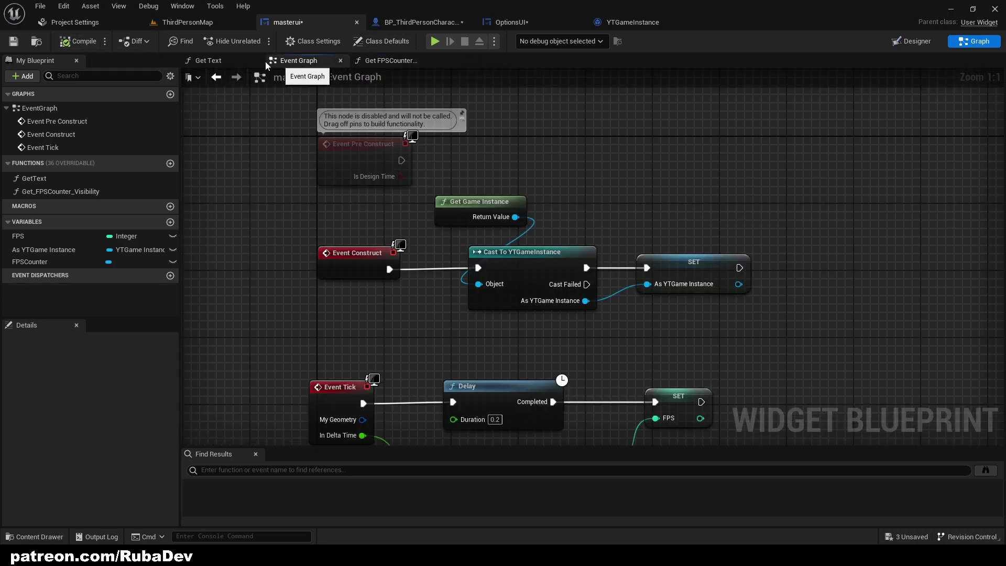
{"action": "left_click", "coordinate": [509, 24]}
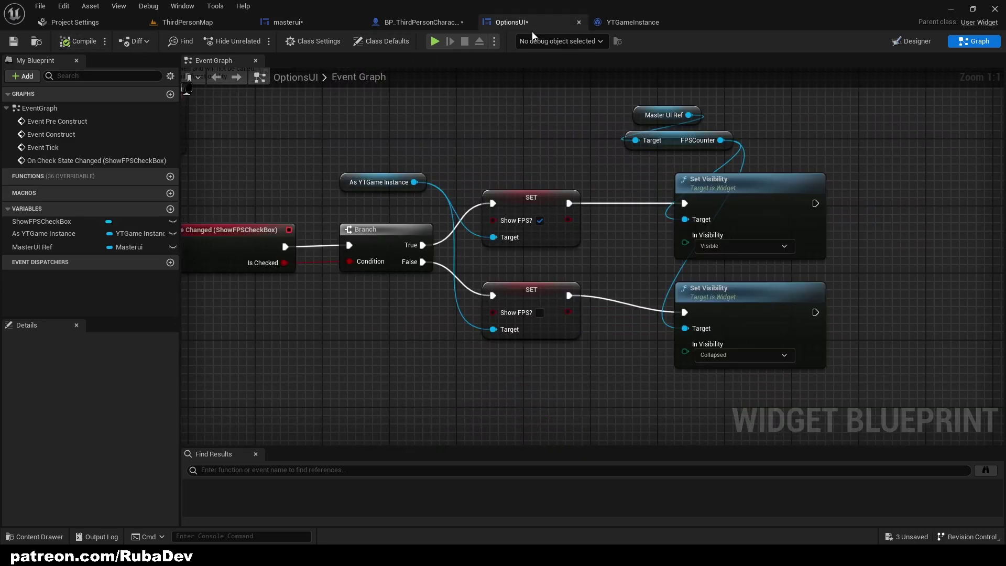
{"action": "left_click_drag", "start_coordinate": [632, 385], "coordinate": [521, 128]}
{"action": "key", "text": "Delete"}
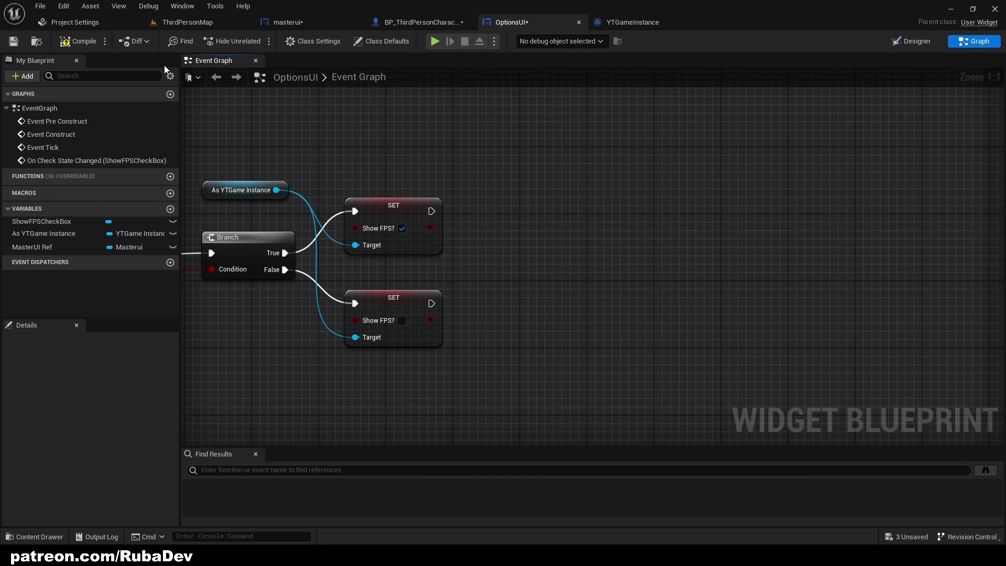
- Run the preview, toggle Show FPS Counter in the Options Menu, reopen the menu to check it, and stop the preview
{"action": "left_click", "coordinate": [434, 41]}
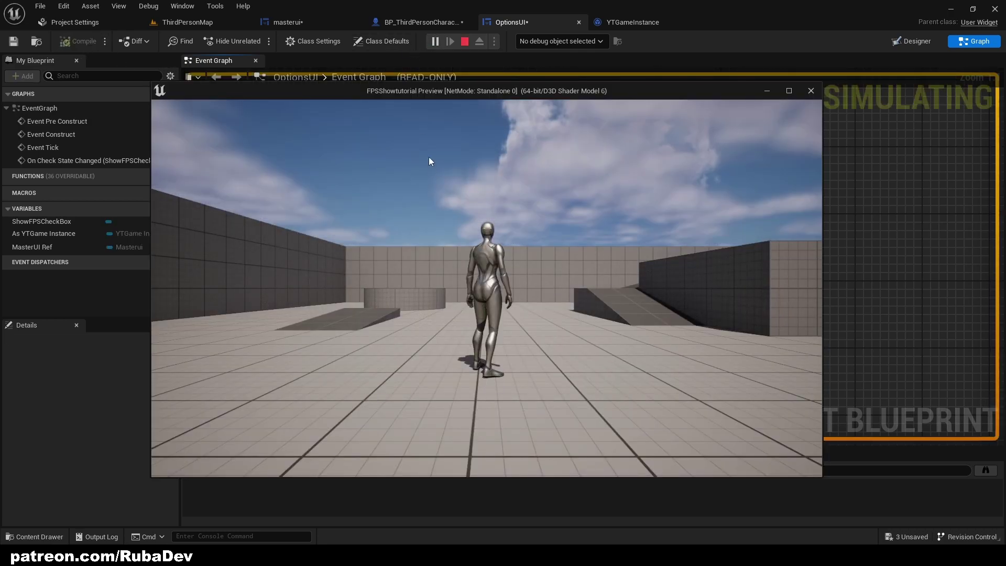
{"action": "key", "text": "Tab"}
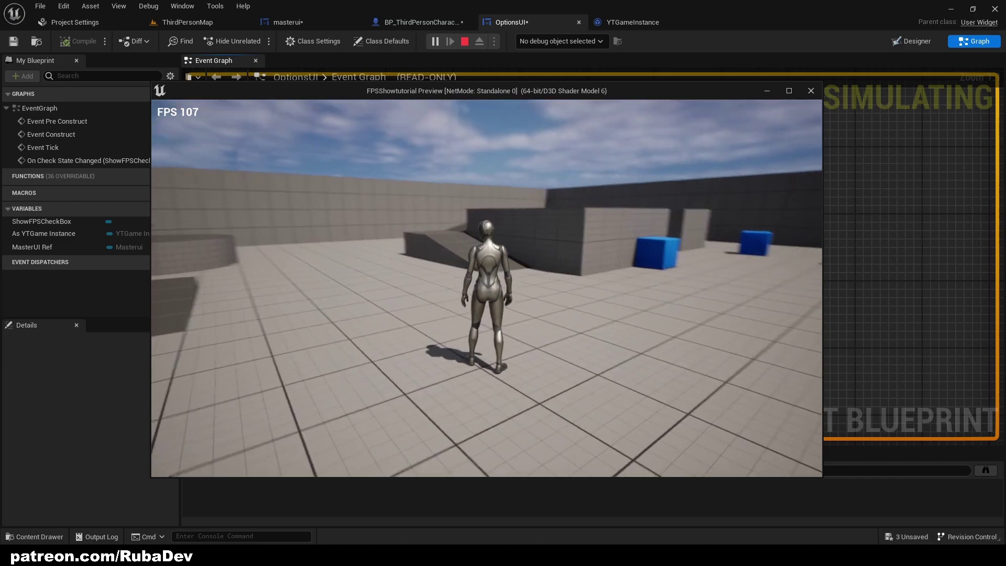
{"action": "key", "text": "Tab"}
{"action": "left_click", "coordinate": [340, 185]}
{"action": "key", "text": "Tab"}
{"action": "key", "text": "Tab"}
{"action": "key", "text": "Tab"}
{"action": "key", "text": "Escape"}
{"action": "left_click", "coordinate": [314, 22]}
{"action": "right_click_drag", "start_coordinate": [417, 125], "coordinate": [426, 111]}
{"action": "left_click", "coordinate": [512, 22]}
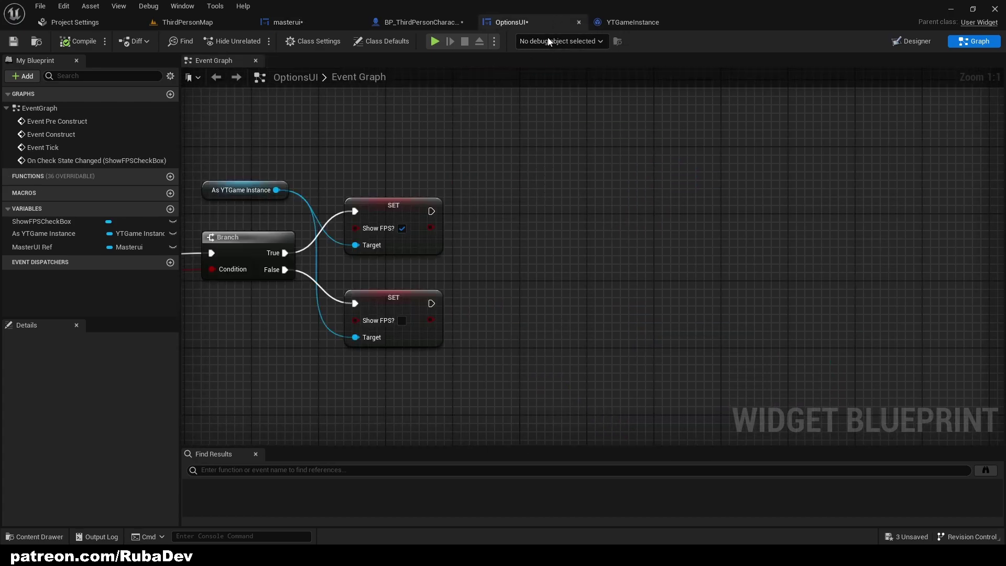
{"action": "right_click_drag", "start_coordinate": [431, 153], "coordinate": [687, 143]}
{"action": "right_click_drag", "start_coordinate": [569, 144], "coordinate": [696, 154]}
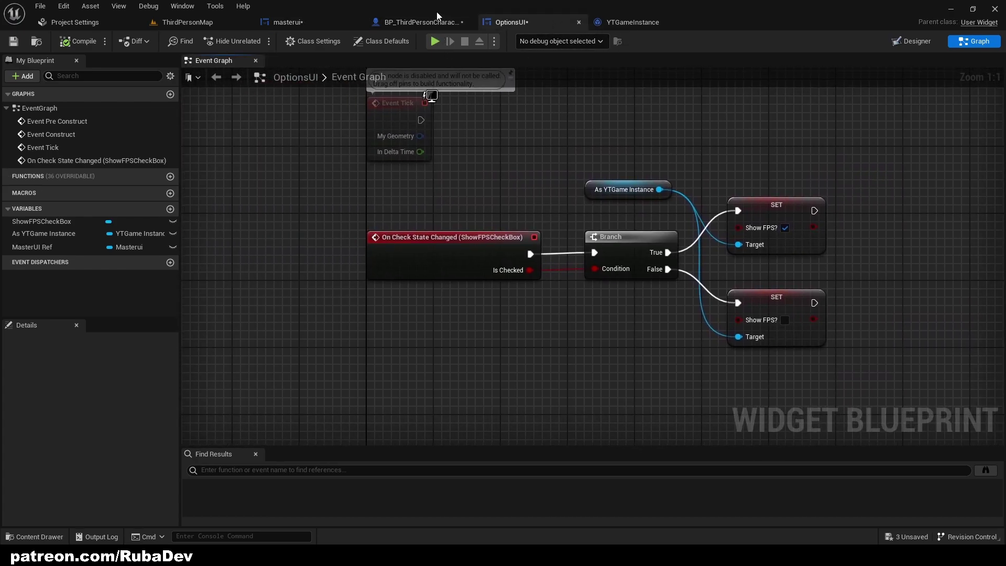
{"action": "left_click", "coordinate": [420, 22]}
{"action": "left_click", "coordinate": [288, 22]}
{"action": "mouse_move", "coordinate": [394, 154]}
{"action": "right_mouse_down"}
{"action": "mouse_move", "coordinate": [289, 163]}
{"action": "mouse_move", "coordinate": [387, 152]}
{"action": "mouse_move", "coordinate": [383, 144]}
{"action": "right_mouse_up"}
{"action": "left_click", "coordinate": [419, 22]}
{"action": "left_click", "coordinate": [510, 22]}
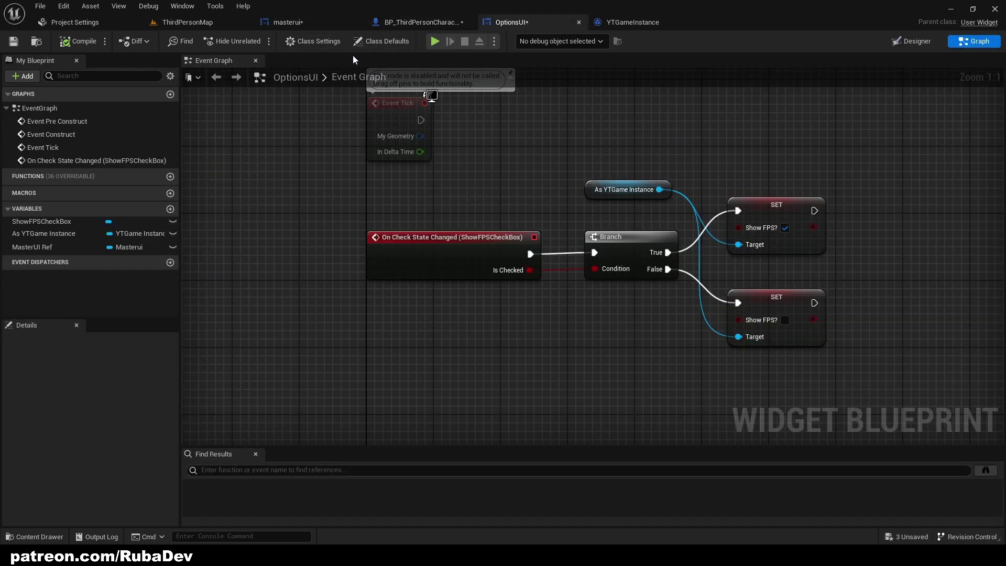
- Run the preview, open and close the Options Menu to check the Show FPS Counter box, and stop the preview
{"action": "left_click", "coordinate": [435, 43]}
{"action": "left_click", "coordinate": [464, 42]}
{"action": "left_click", "coordinate": [438, 41]}
{"action": "key", "text": "Tab"}
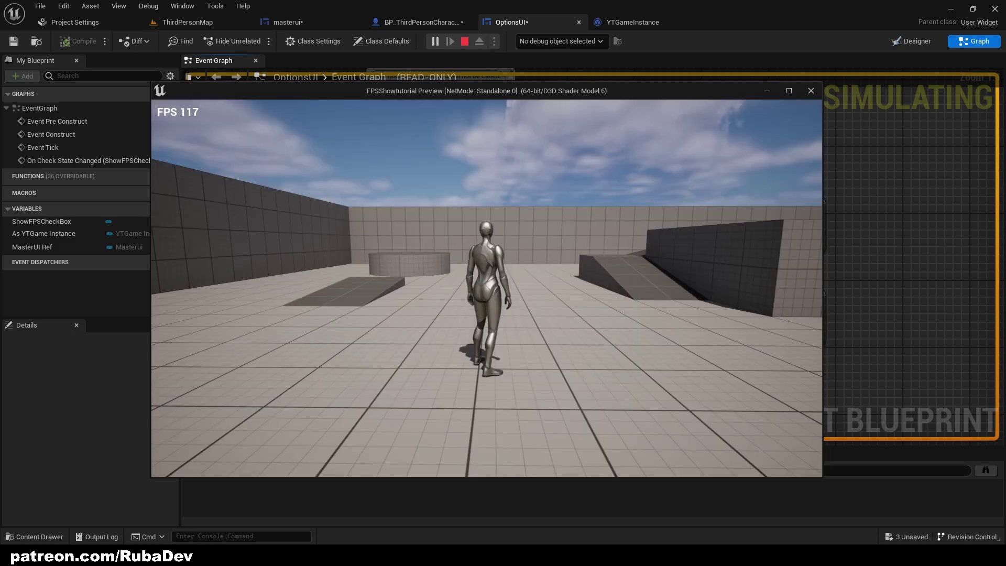
{"action": "key", "text": "Tab"}
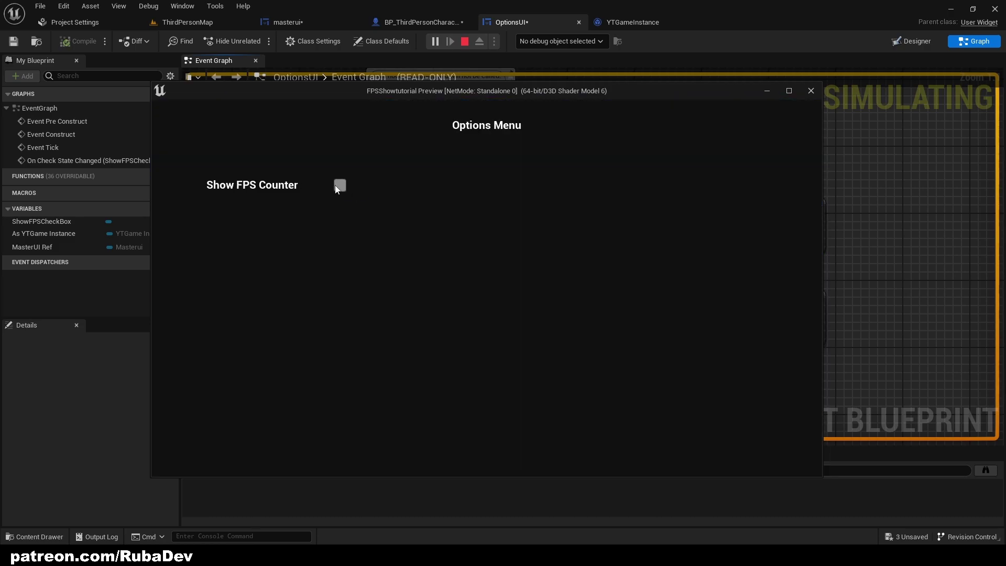
{"action": "key", "text": "Tab"}
{"action": "key", "text": "Escape"}
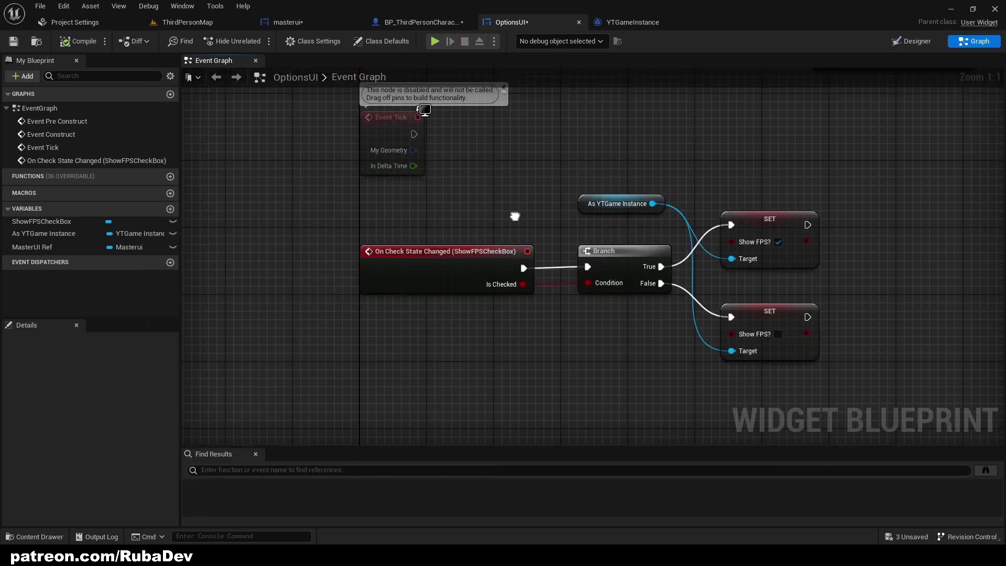
- Delete the Remove from Parent node and its Options UI Ref getter from the BP_ThirdPersonCharacter event graph
{"action": "left_click", "coordinate": [422, 25]}
{"action": "right_click_drag", "start_coordinate": [497, 125], "coordinate": [732, 140]}
{"action": "scroll", "coordinate": [457, 197], "scroll_direction": "up", "scroll_amount": 1}
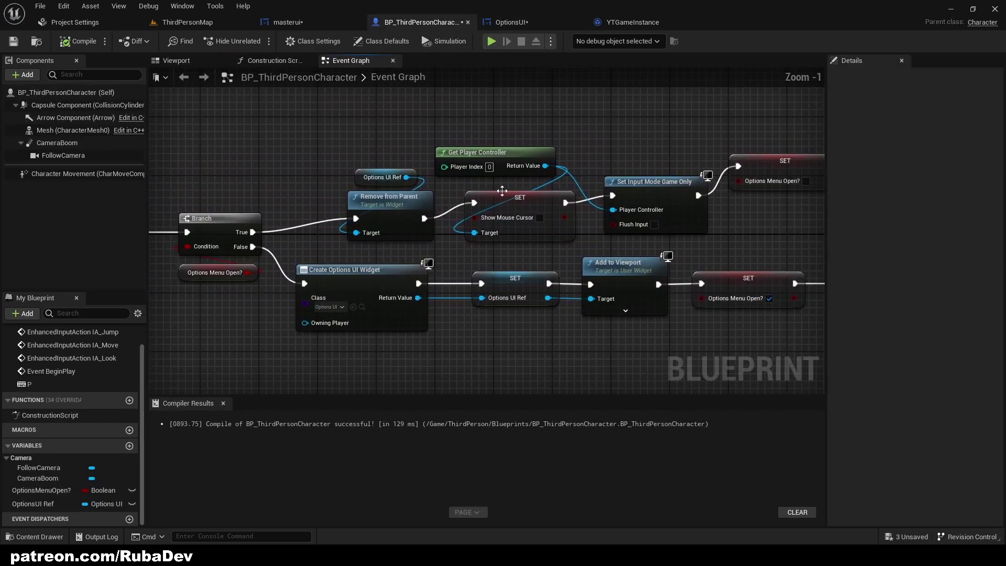
{"action": "right_click_drag", "start_coordinate": [457, 197], "coordinate": [515, 168]}
{"action": "left_click_drag", "start_coordinate": [493, 219], "coordinate": [428, 151]}
{"action": "key", "text": "Delete"}
- Place an Options UI Ref getter above the Branch and add a Set Visibility node targeting it
{"action": "right_click_drag", "start_coordinate": [434, 162], "coordinate": [460, 180]}
{"action": "left_click_drag", "start_coordinate": [338, 221], "coordinate": [362, 214]}
{"action": "left_click_drag", "start_coordinate": [33, 503], "coordinate": [409, 190]}
{"action": "left_click", "coordinate": [361, 164]}
{"action": "type", "text": "set visib"}
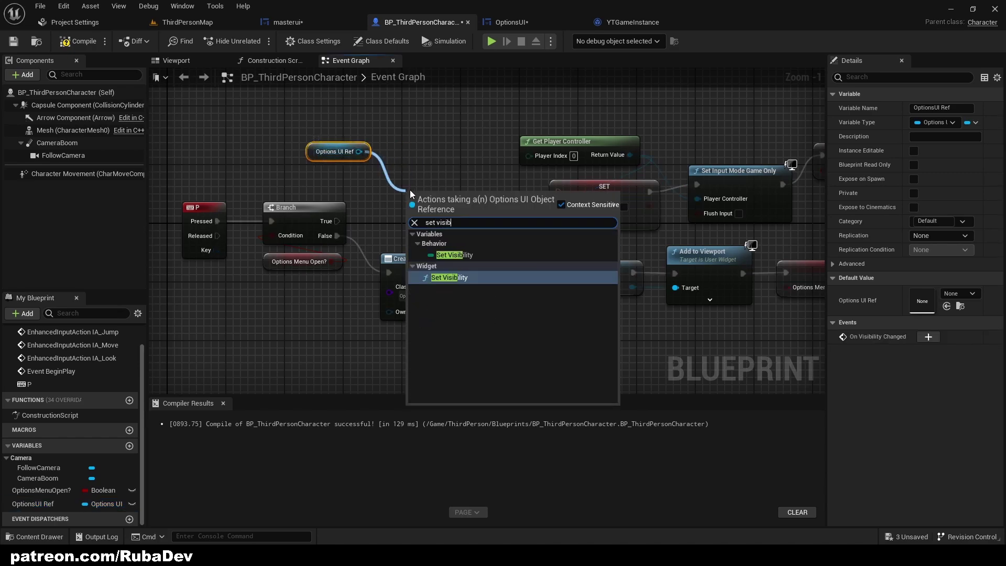
{"action": "key", "text": "Return"}
{"action": "left_click_drag", "start_coordinate": [433, 192], "coordinate": [411, 155]}
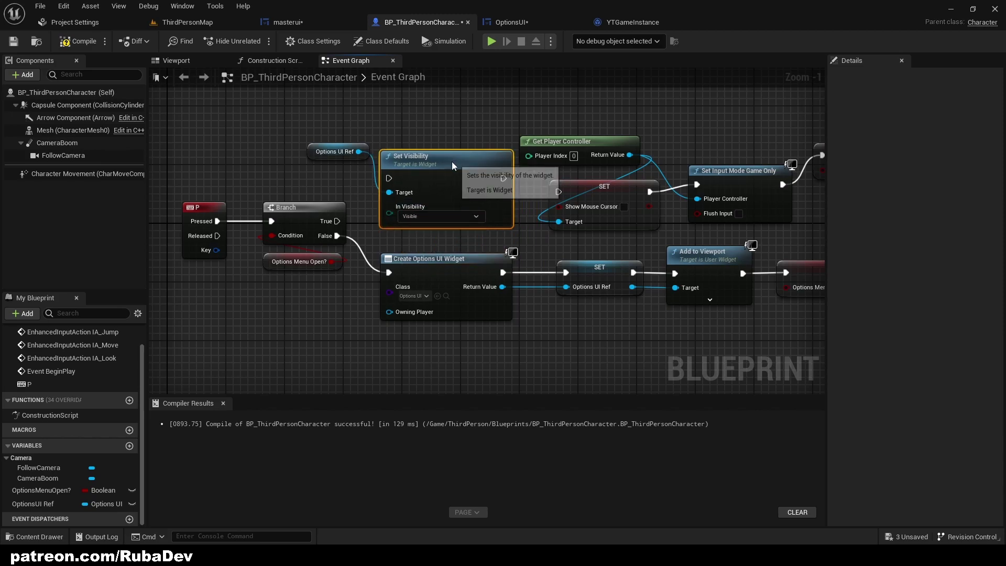
- Set In Visibility to Collapsed and wire Set Visibility between the Branch's True output and the Show Mouse Cursor SET node
{"action": "left_click", "coordinate": [429, 215]}
{"action": "left_click", "coordinate": [410, 233]}
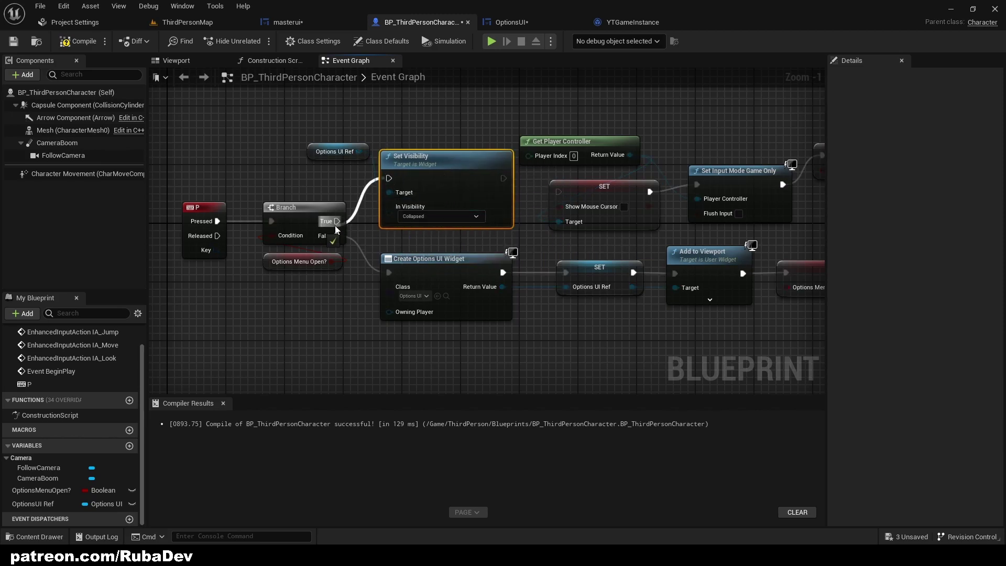
{"action": "left_click_drag", "start_coordinate": [337, 222], "coordinate": [389, 178]}
{"action": "left_click_drag", "start_coordinate": [502, 178], "coordinate": [558, 190]}
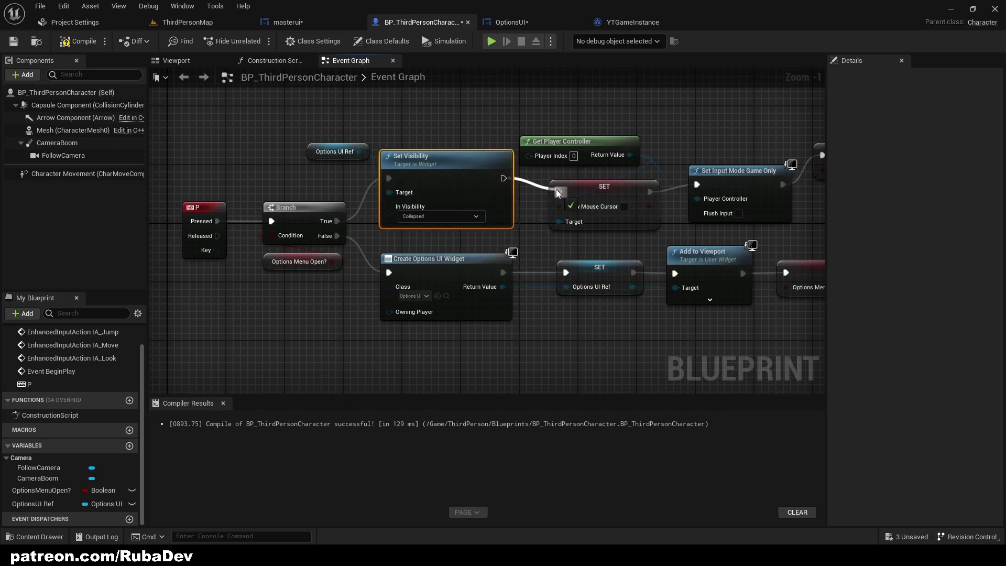
- Compile the character blueprint, preview the game, test the check box while repeatedly opening and closing the Options Menu, and stop the preview
{"action": "left_click", "coordinate": [90, 45]}
{"action": "left_click", "coordinate": [495, 40]}
{"action": "key", "text": "p"}
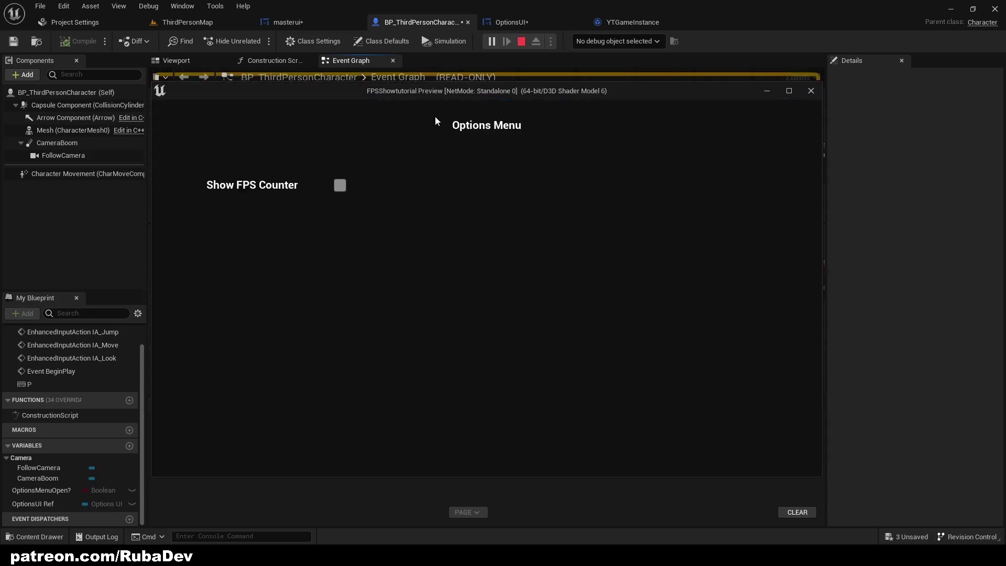
{"action": "key", "text": "p"}
{"action": "key", "text": "p"}
{"action": "key", "text": "p"}
{"action": "key", "text": "p"}
{"action": "key", "text": "p"}
{"action": "key", "text": "p"}
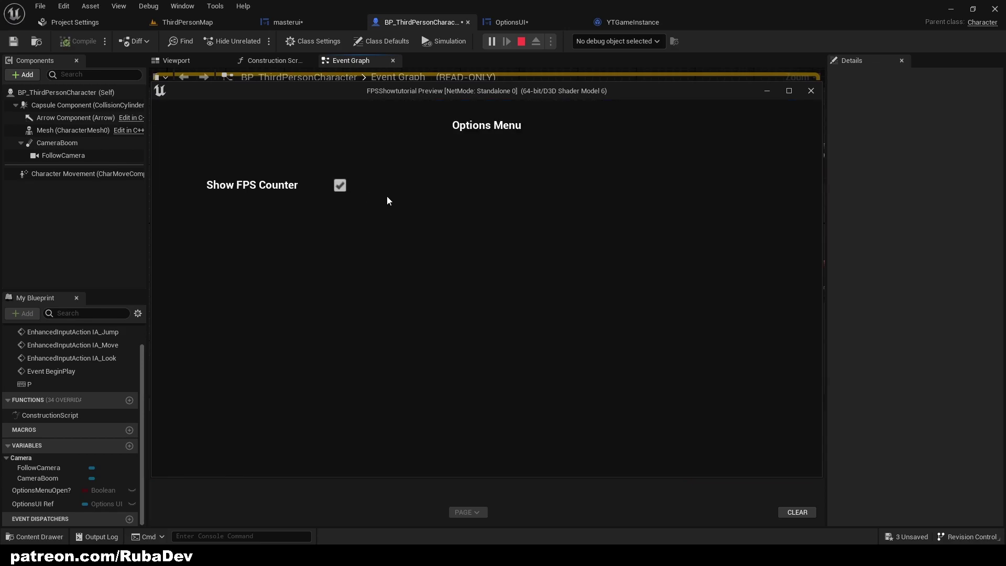
{"action": "key", "text": "p"}
{"action": "key", "text": "p"}
{"action": "left_click", "coordinate": [341, 186]}
{"action": "key", "text": "p"}
{"action": "key", "text": "p"}
{"action": "key", "text": "p"}
{"action": "key", "text": "Escape"}
- Delete the Set Visibility node and its Options UI Ref getter
{"action": "left_click_drag", "start_coordinate": [444, 229], "coordinate": [354, 153]}
{"action": "key", "text": "Delete"}
{"action": "left_click_drag", "start_coordinate": [338, 220], "coordinate": [407, 184]}
{"action": "type", "text": "remove u"}
{"action": "key", "text": "BackSpace"}
{"action": "type", "text": "from"}
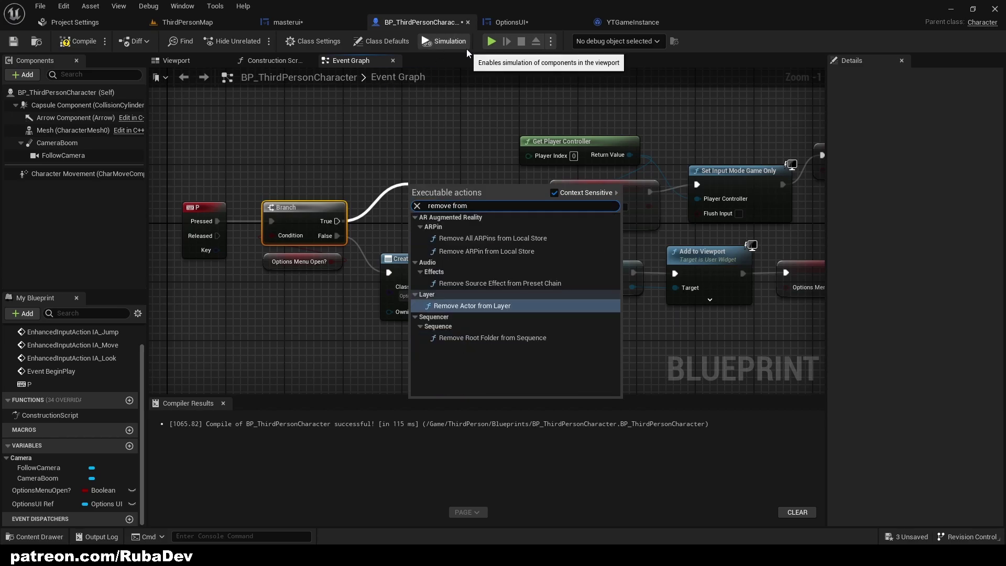
{"action": "left_click", "coordinate": [385, 177]}
- Add a Remove from Parent node targeting an Options UI Ref getter and run it from the Branch's True output
{"action": "left_click_drag", "start_coordinate": [51, 504], "coordinate": [414, 206]}
{"action": "left_click", "coordinate": [388, 124]}
{"action": "type", "text": "remove fro"}
{"action": "key", "text": "Return"}
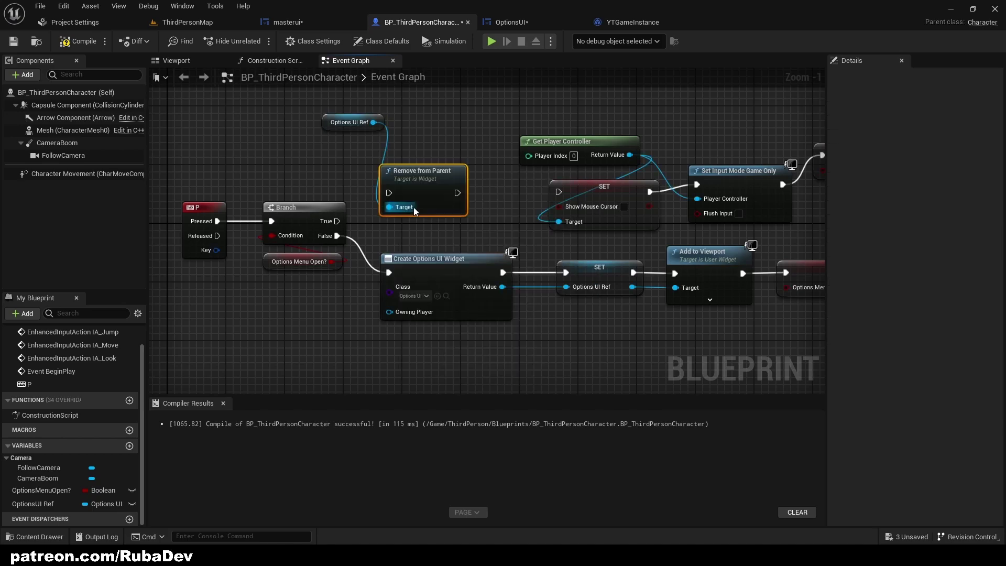
{"action": "left_click_drag", "start_coordinate": [390, 192], "coordinate": [329, 224]}
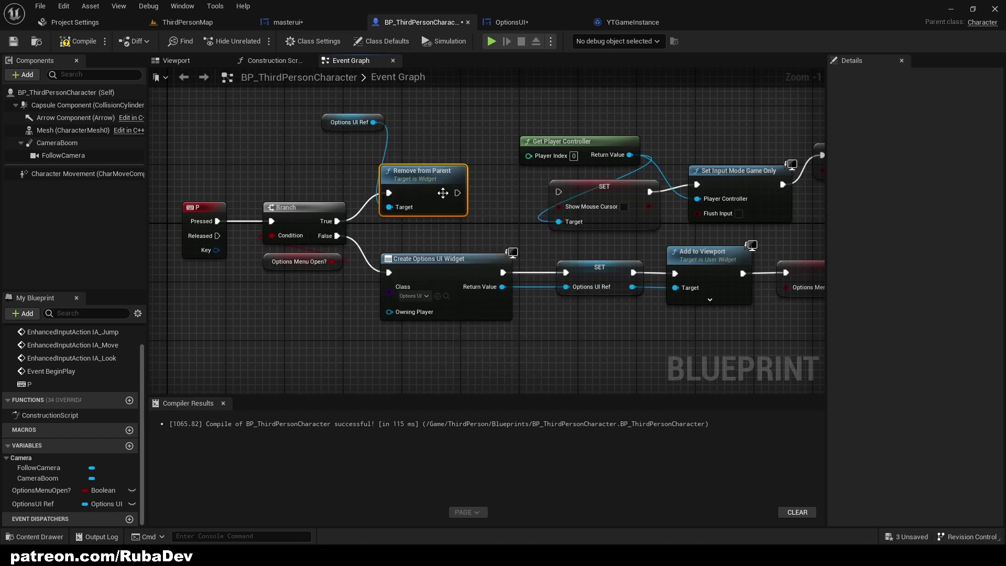
{"action": "mouse_move", "coordinate": [449, 183]}
{"action": "left_mouse_down"}
{"action": "mouse_move", "coordinate": [478, 184]}
{"action": "mouse_move", "coordinate": [463, 178]}
{"action": "left_mouse_up"}
{"action": "left_click", "coordinate": [434, 138]}
- Compile the blueprint, run the preview, and test the Show FPS Counter check box between openings of the Options Menu
{"action": "left_click", "coordinate": [83, 41]}
{"action": "mouse_move", "coordinate": [281, 143]}
{"action": "right_mouse_down"}
{"action": "mouse_move", "coordinate": [255, 136]}
{"action": "mouse_move", "coordinate": [268, 129]}
{"action": "right_mouse_up"}
{"action": "left_click", "coordinate": [491, 41]}
{"action": "key", "text": "p"}
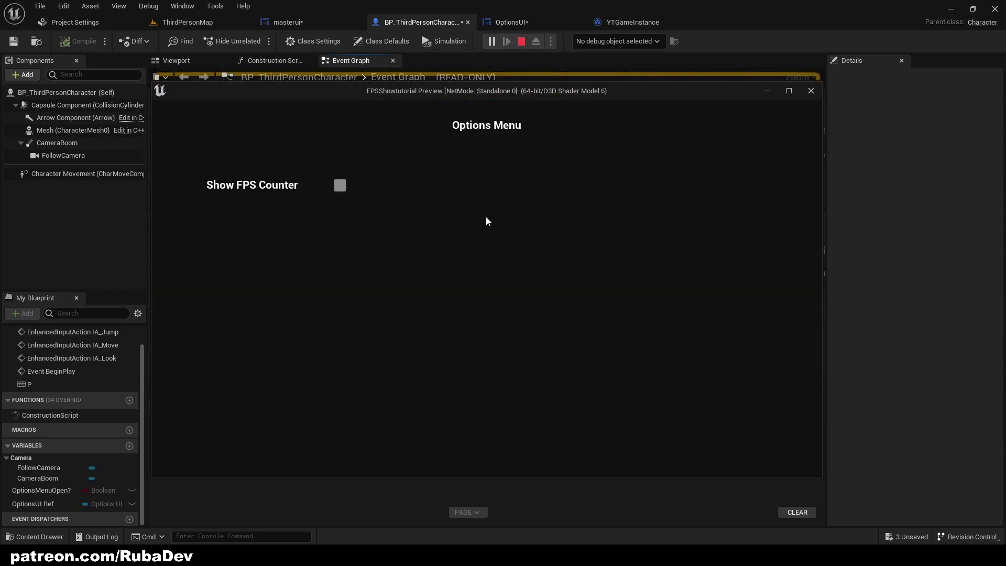
{"action": "left_click", "coordinate": [340, 186]}
{"action": "key", "text": "p"}
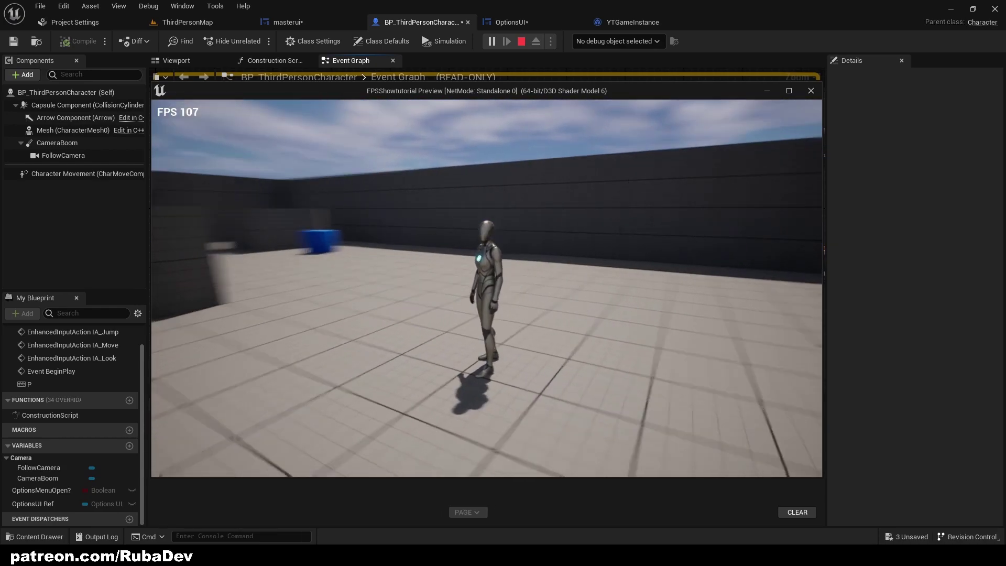
{"action": "key", "text": "p"}
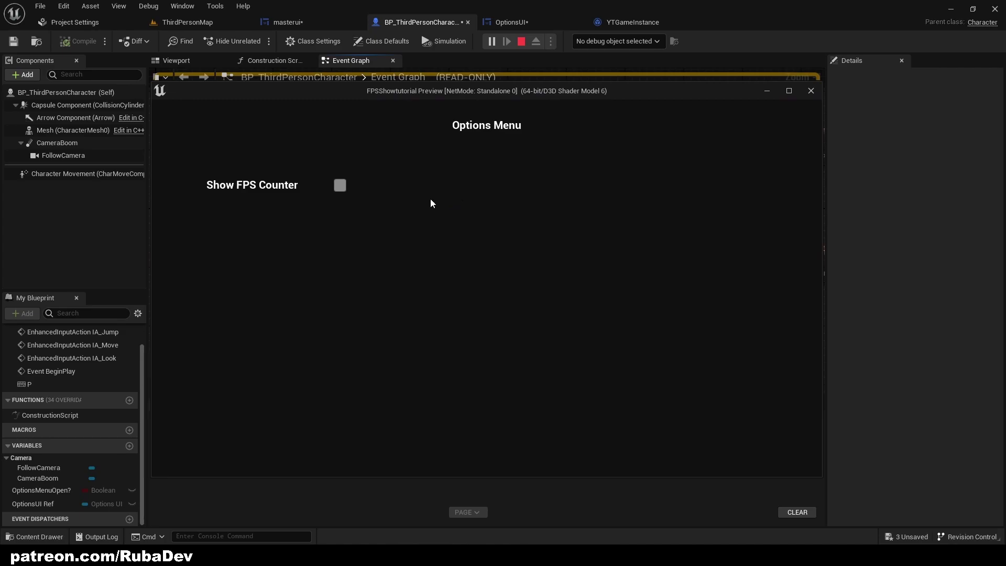
{"action": "left_click", "coordinate": [340, 186]}
{"action": "left_click", "coordinate": [340, 187]}
{"action": "key", "text": "p"}
{"action": "key", "text": "p"}
- Toggle Show FPS Counter and repeatedly close and reopen the Options Menu to check that the counter follows the setting
{"action": "left_click", "coordinate": [340, 186]}
{"action": "key", "text": "p"}
{"action": "key", "text": "p"}
{"action": "key", "text": "p"}
{"action": "key", "text": "p"}
{"action": "key", "text": "p"}
{"action": "key", "text": "p"}
{"action": "key", "text": "p"}
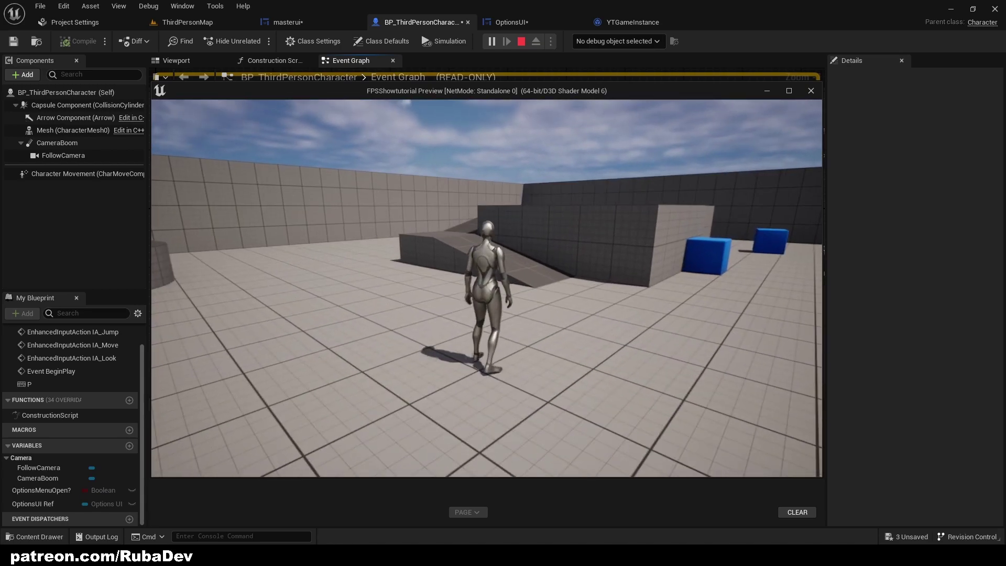
- Switch Show FPS Counter on and off across several menu openings, leaving the counter displayed in the game view
{"action": "key", "text": "p"}
{"action": "left_click", "coordinate": [339, 186]}
{"action": "left_click", "coordinate": [340, 186]}
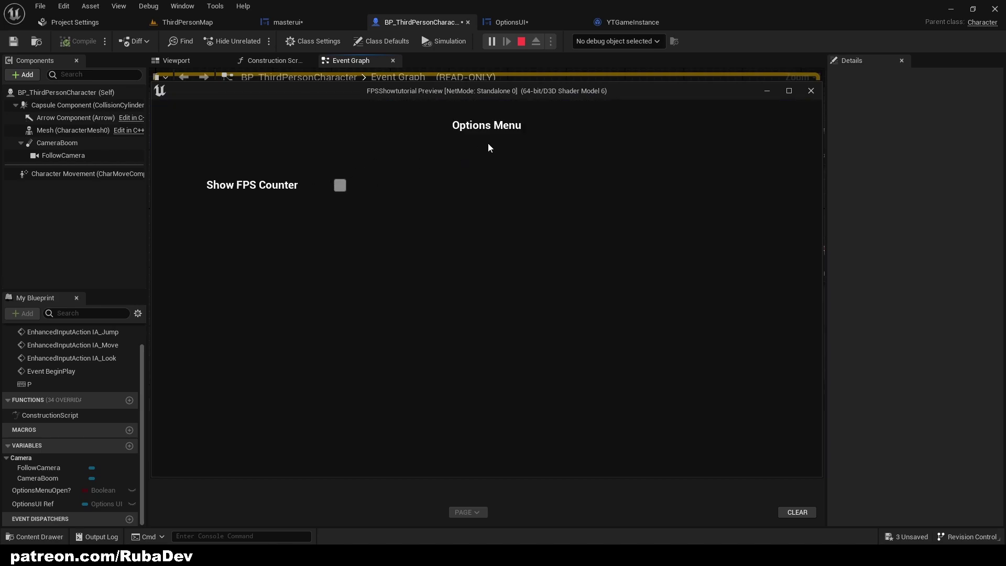
{"action": "key", "text": "p"}
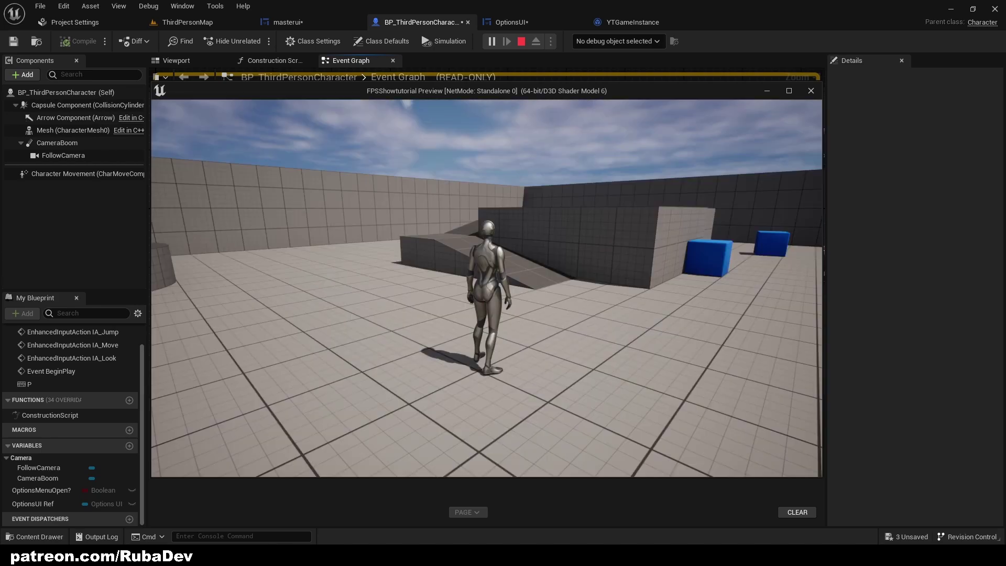
{"action": "key", "text": "p"}
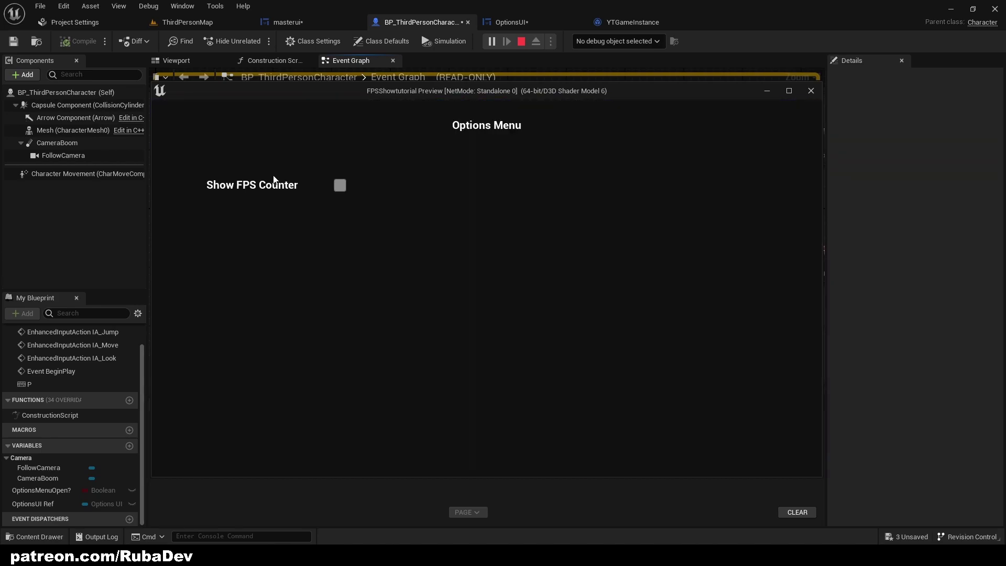
{"action": "left_click", "coordinate": [344, 187]}
{"action": "key", "text": "p"}
{"action": "key", "text": "p"}
{"action": "left_click", "coordinate": [344, 189]}
{"action": "key", "text": "p"}
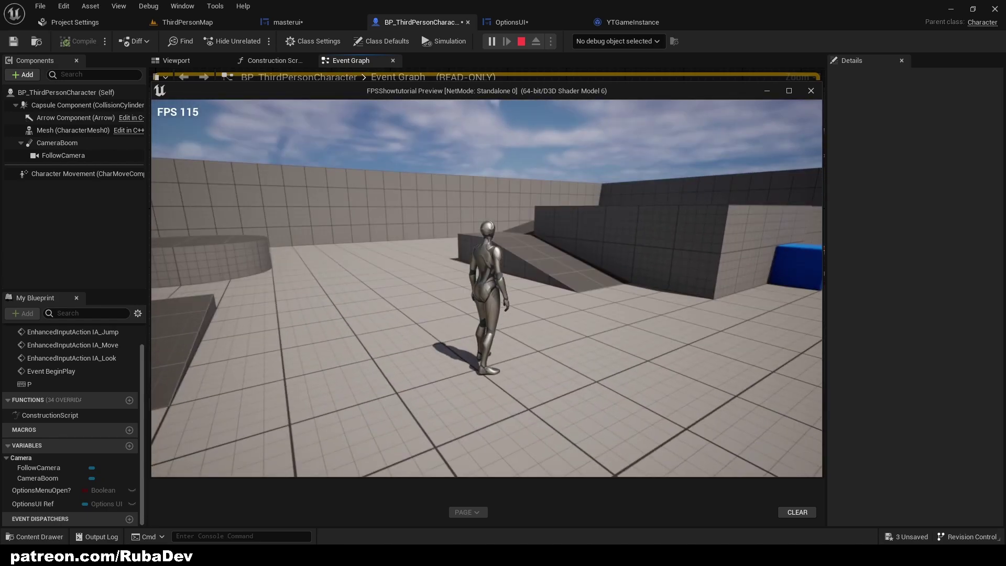
{"action": "key", "text": "p"}
{"action": "key", "text": "p"}
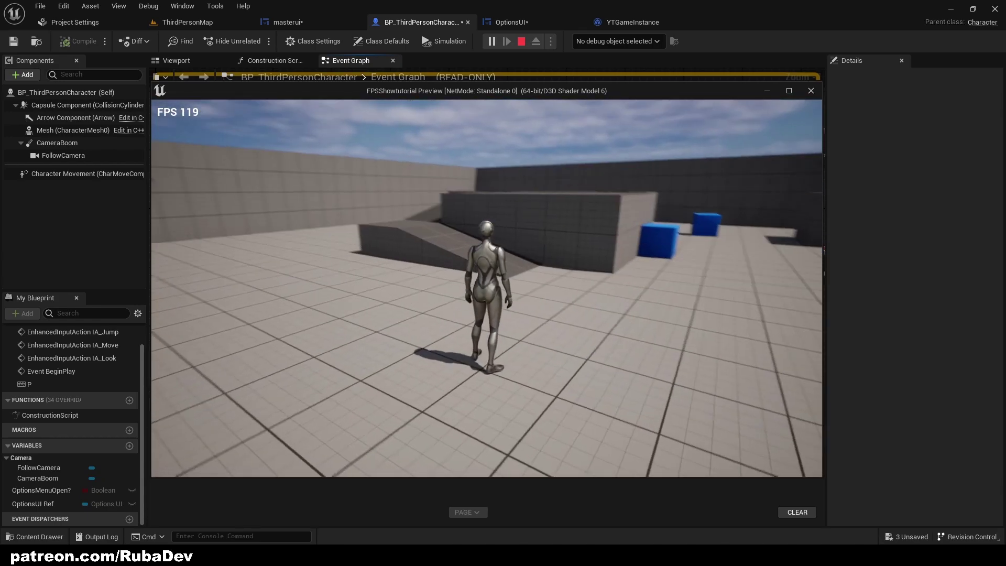
- Run and jump the character around the level to watch the FPS counter during gameplay
{"action": "key", "text": "w"}
{"action": "key", "text": "space"}
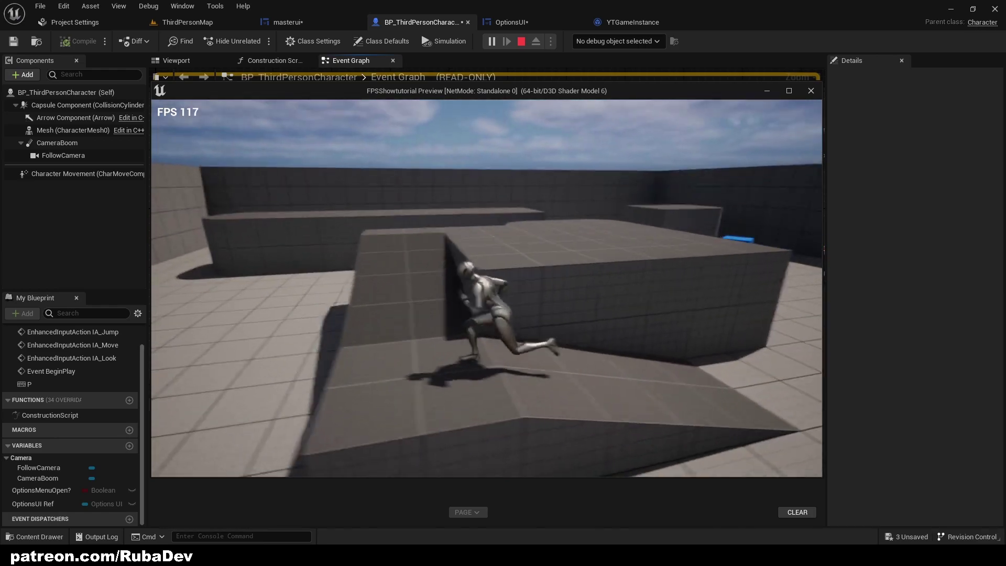
{"action": "key", "text": "w"}
{"action": "key", "text": "w"}
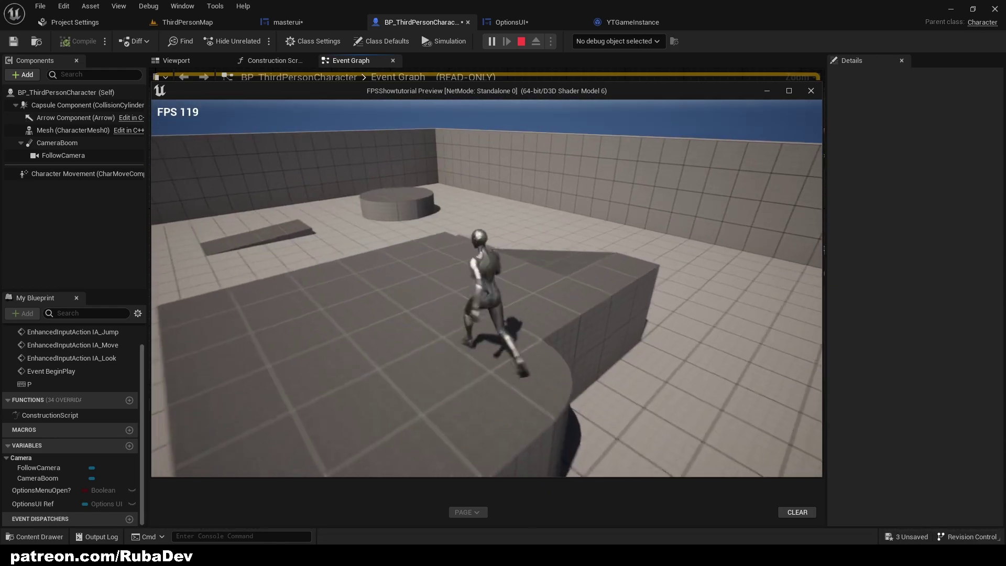
{"action": "key", "text": "w"}
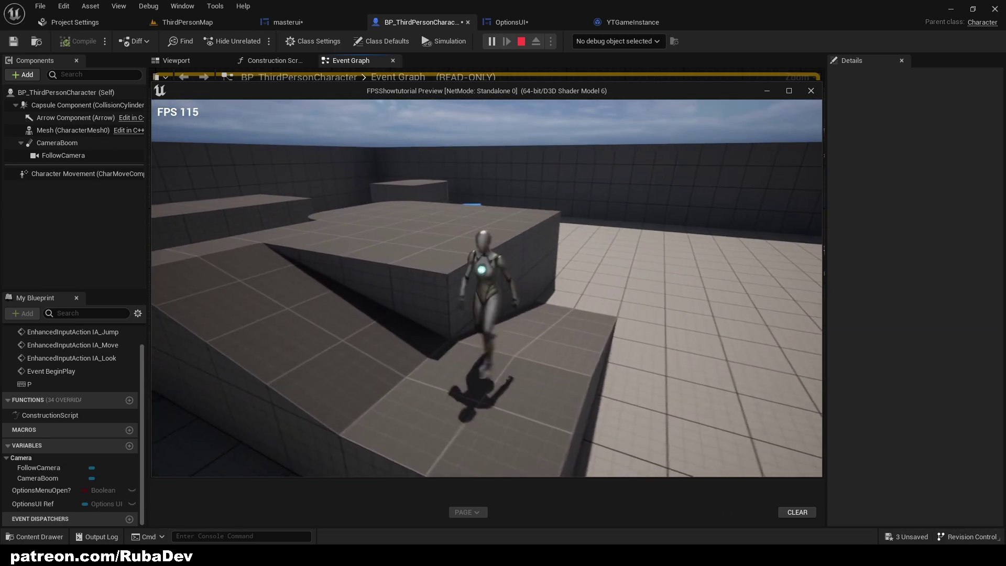
{"action": "key", "text": "w"}
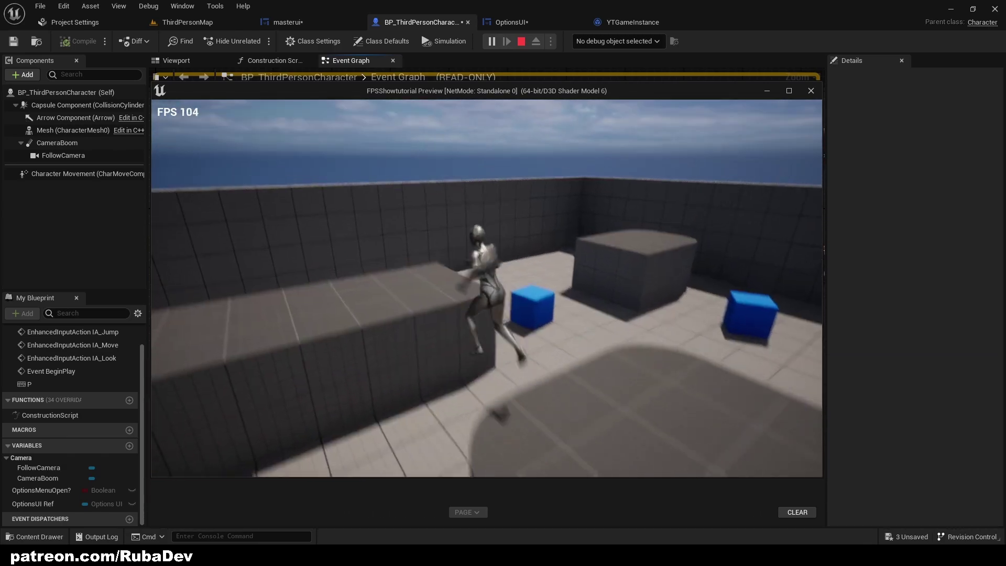
{"action": "key", "text": "w"}
{"action": "key", "text": "space"}
{"action": "key", "text": "space"}
{"action": "key", "text": "space"}
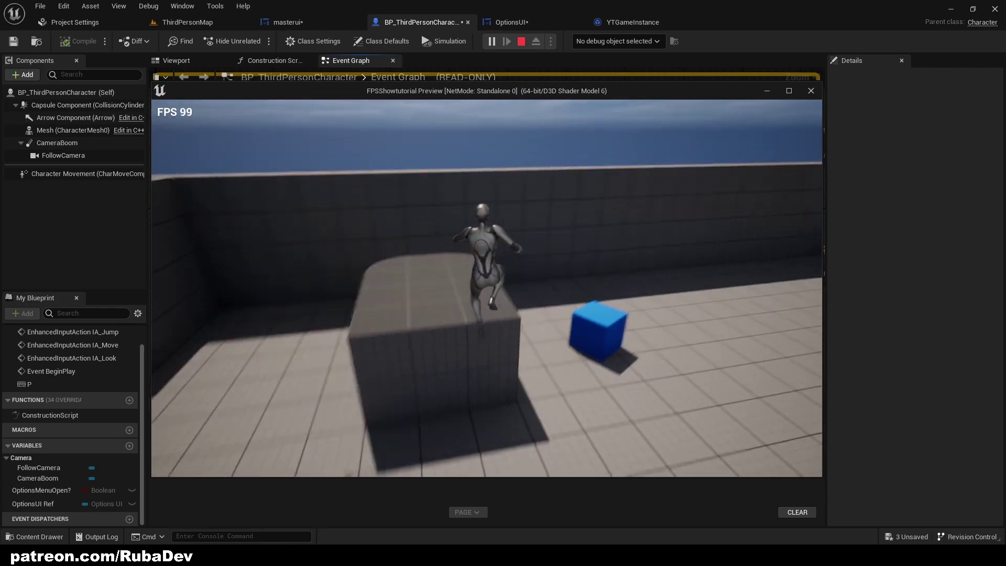
{"action": "key", "text": "w"}
{"action": "key", "text": "space"}
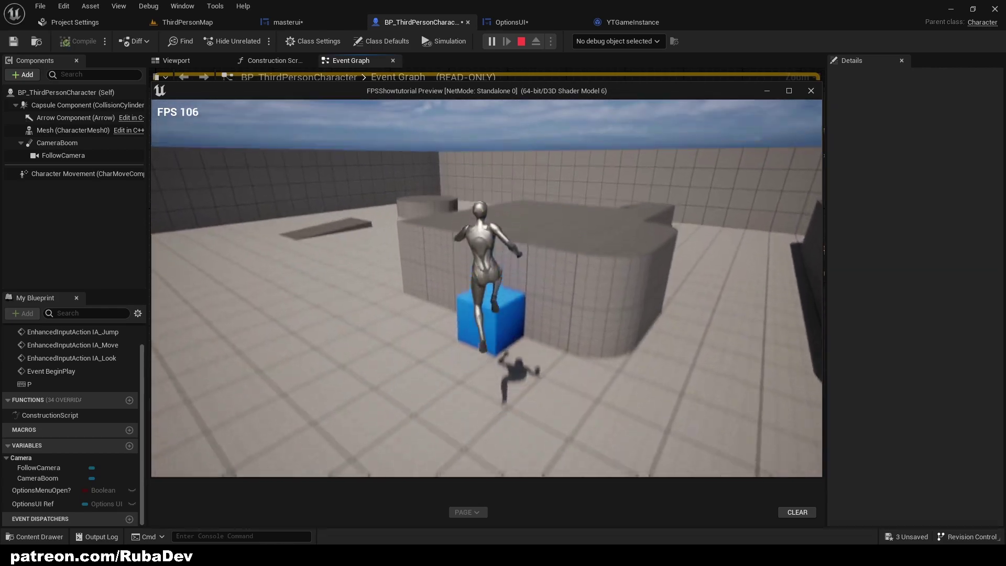